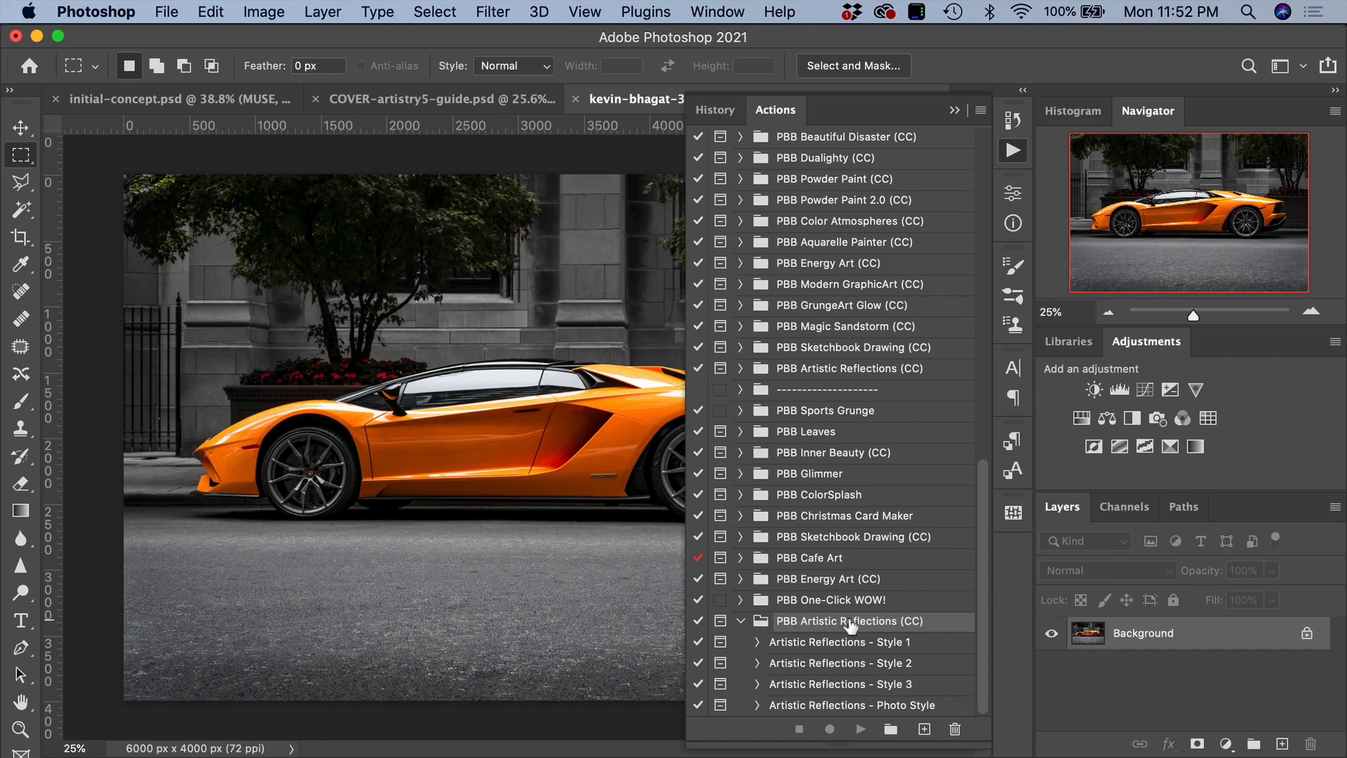
Step: Play the Artistic Reflections - Style 3 action from the last PBB Artistic Reflections (CC) set
left_click(741, 622)
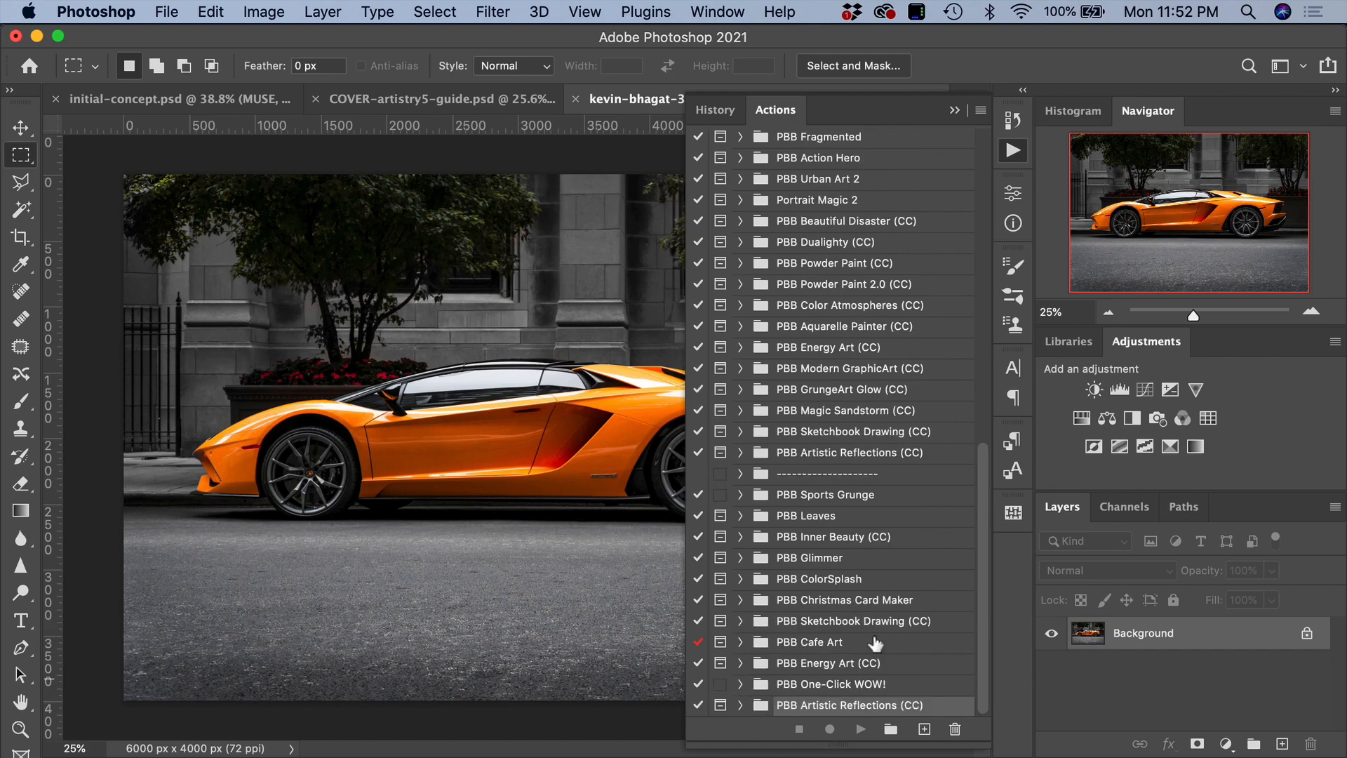
left_click(740, 705)
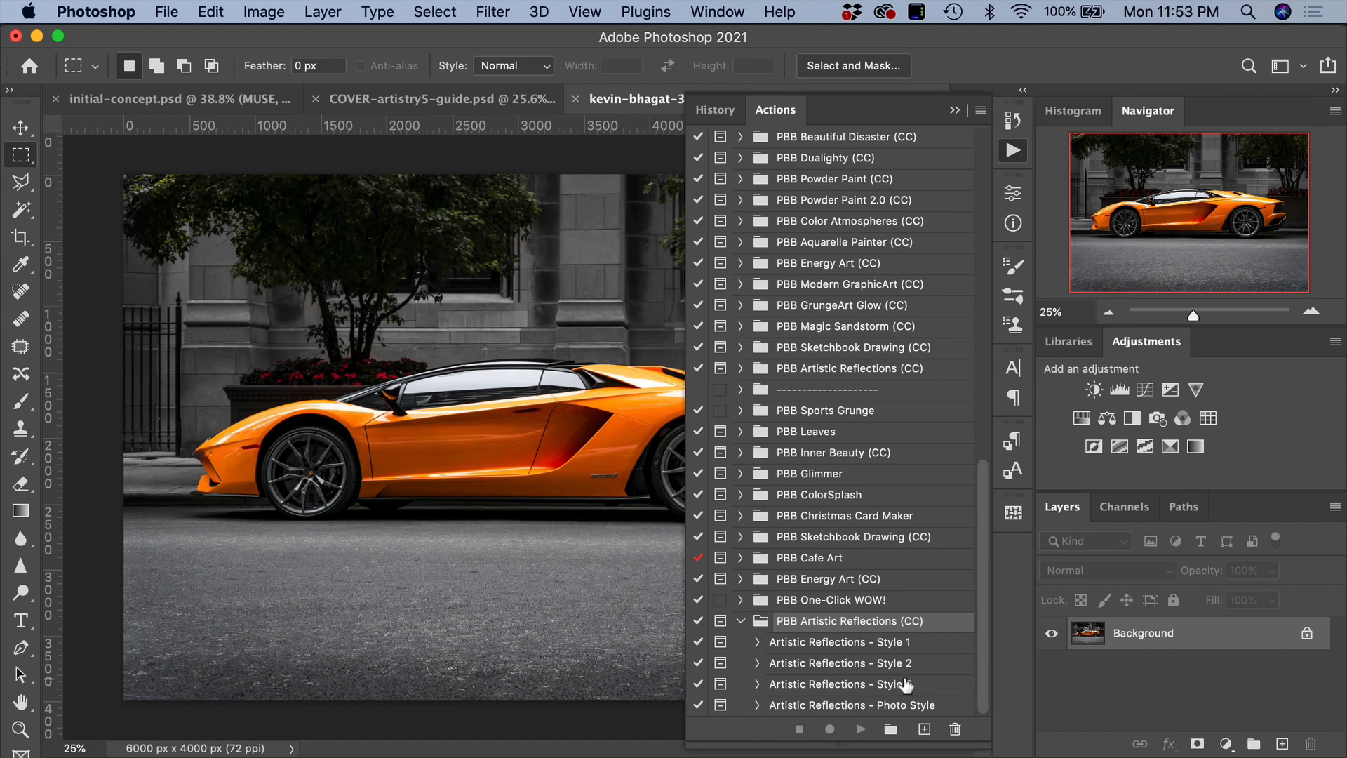
left_click(810, 686)
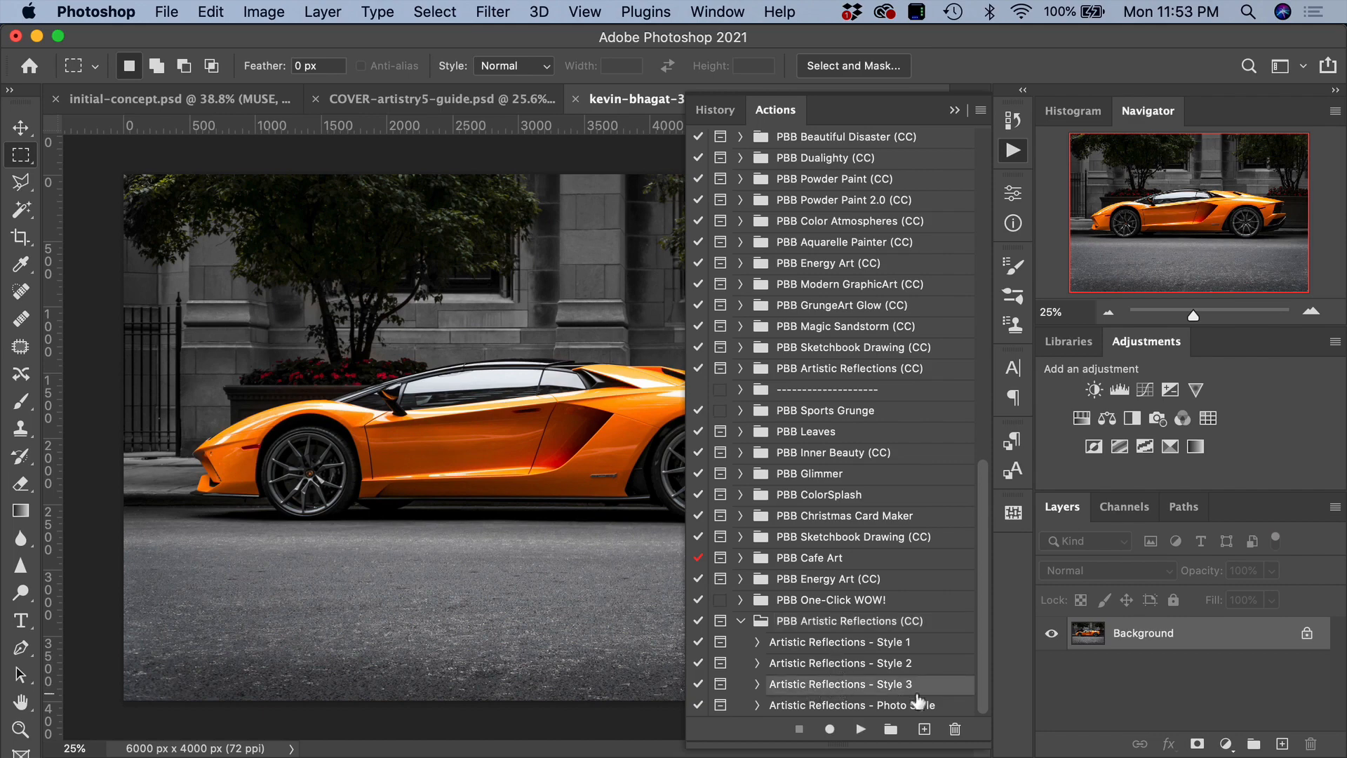
left_click(861, 730)
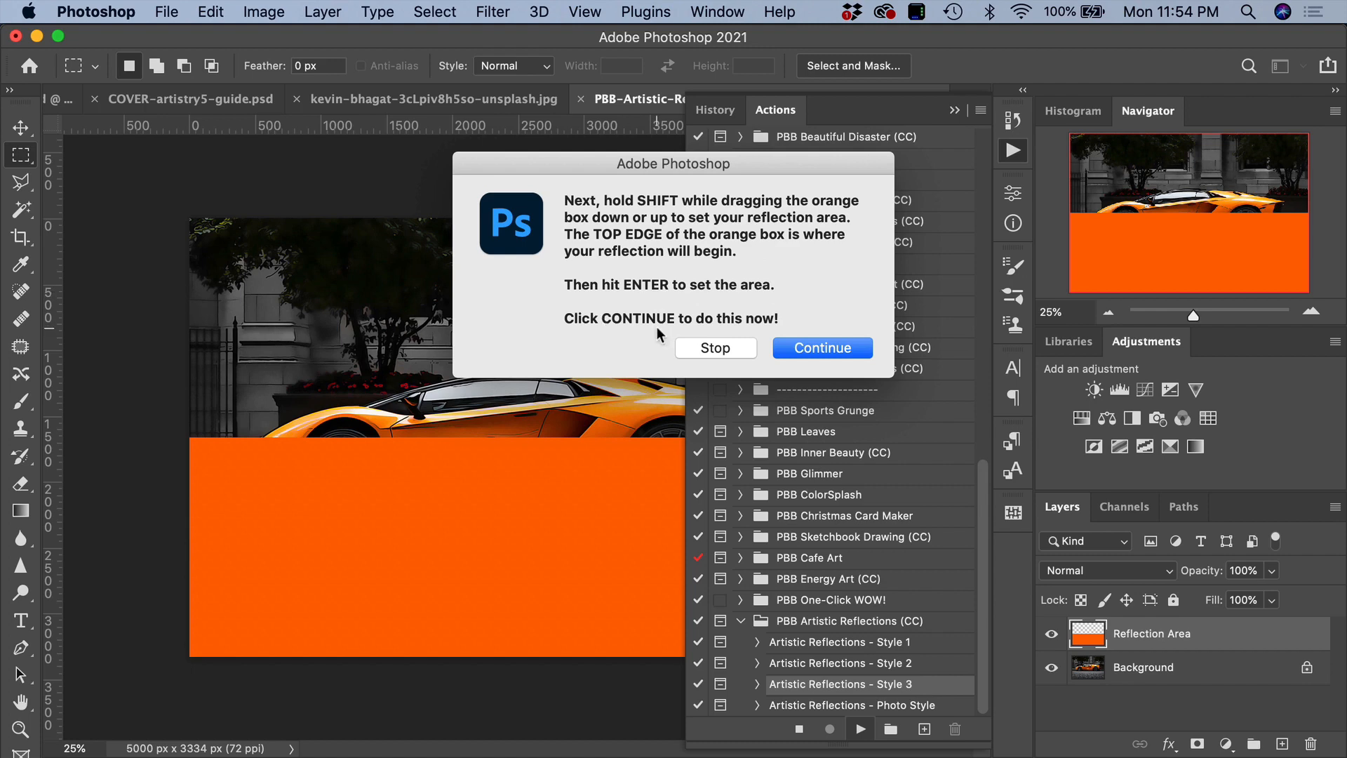
Step: Move the orange reflection area box straight down to about Y 3840 px, with its upper edge just below the car's wheels, and apply it
left_click(853, 349)
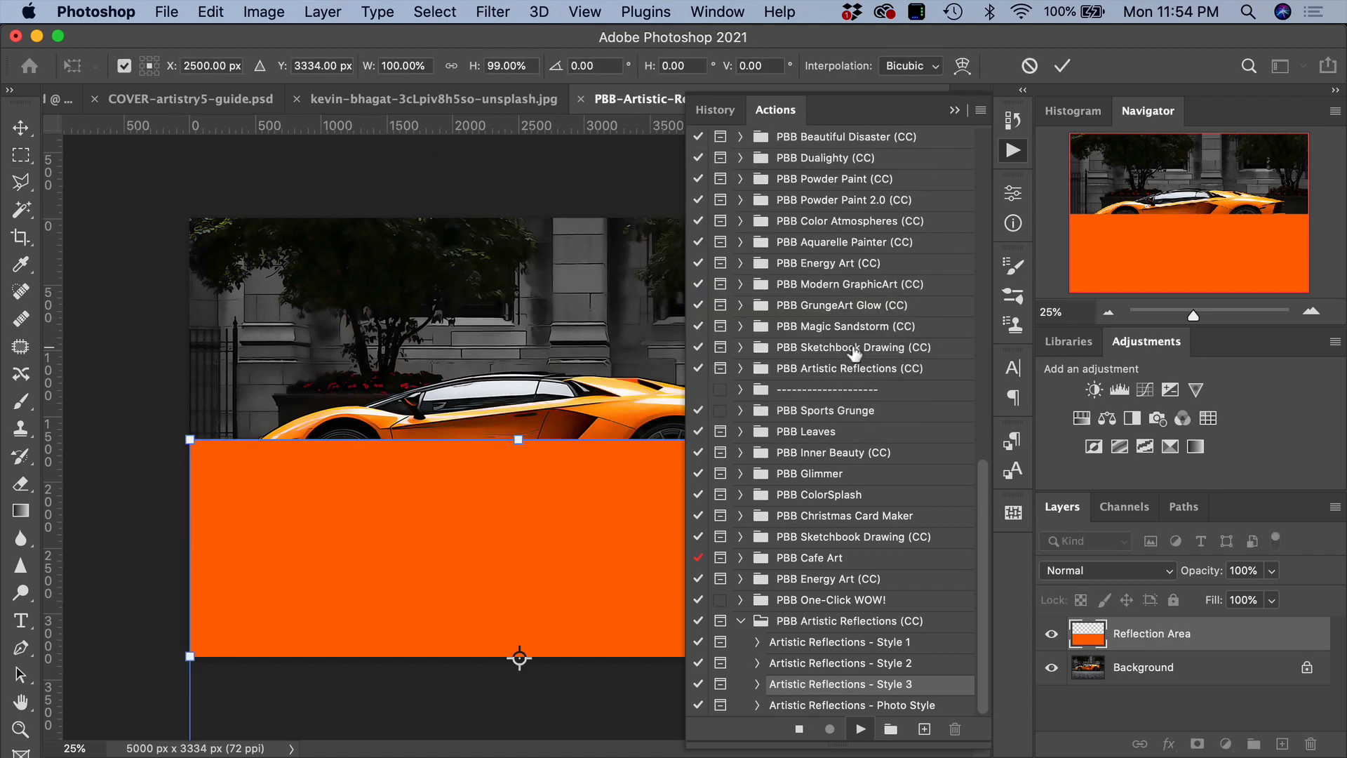
left_click(956, 112)
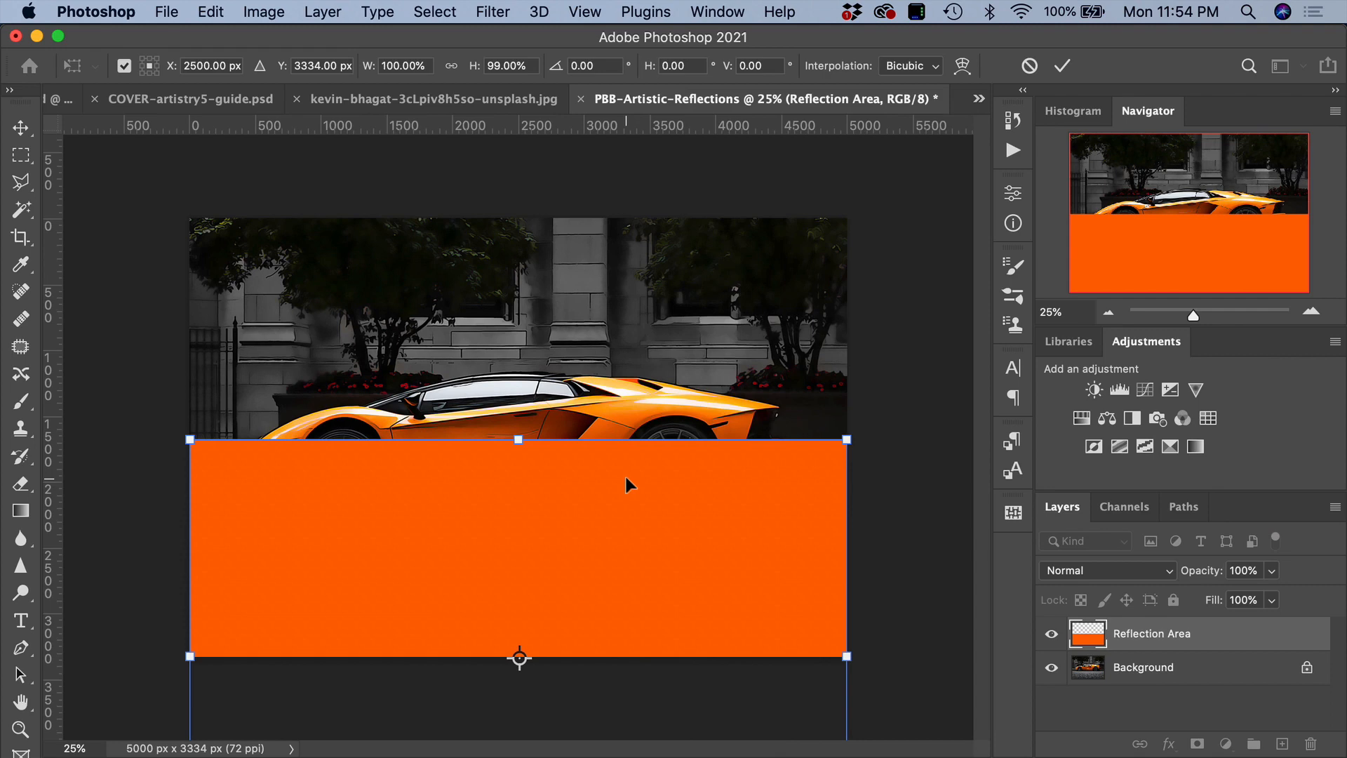
left_click_drag(626, 477, 617, 542)
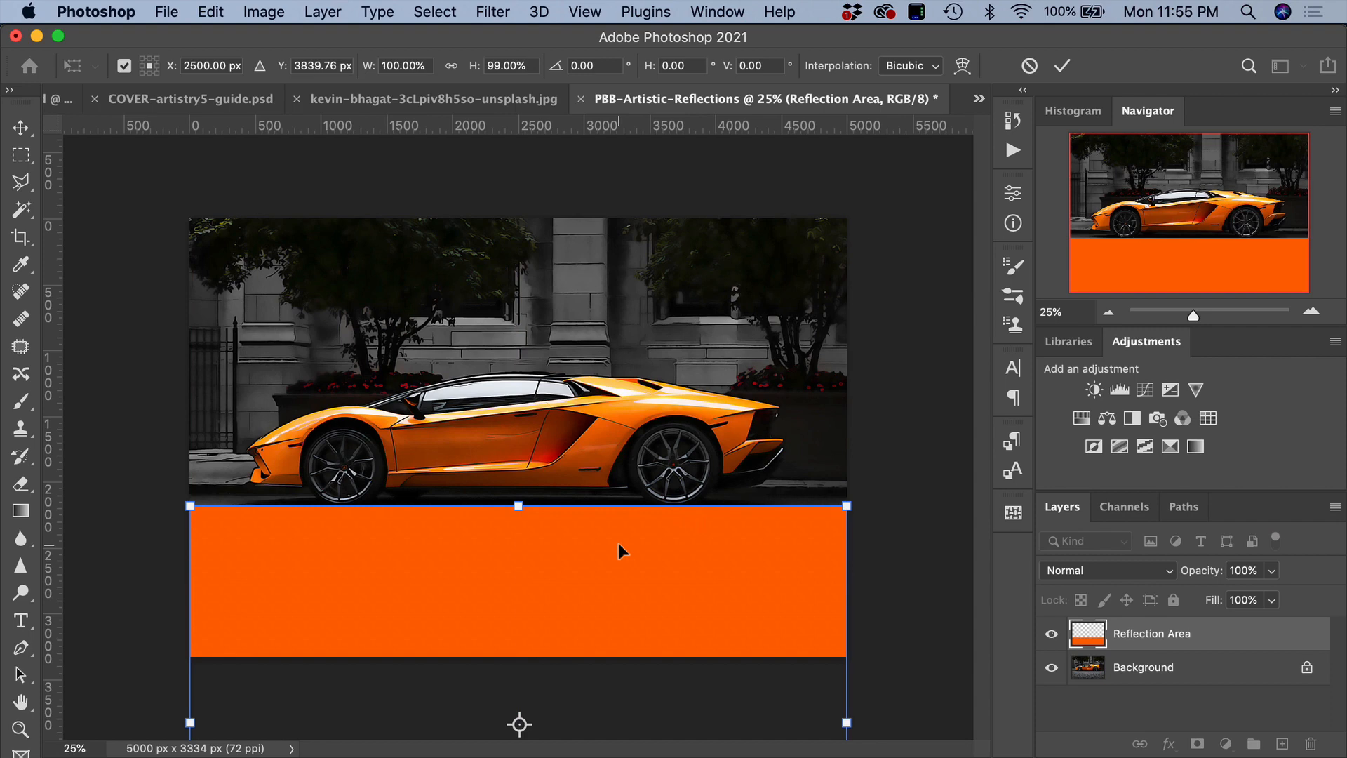
left_click(1064, 67)
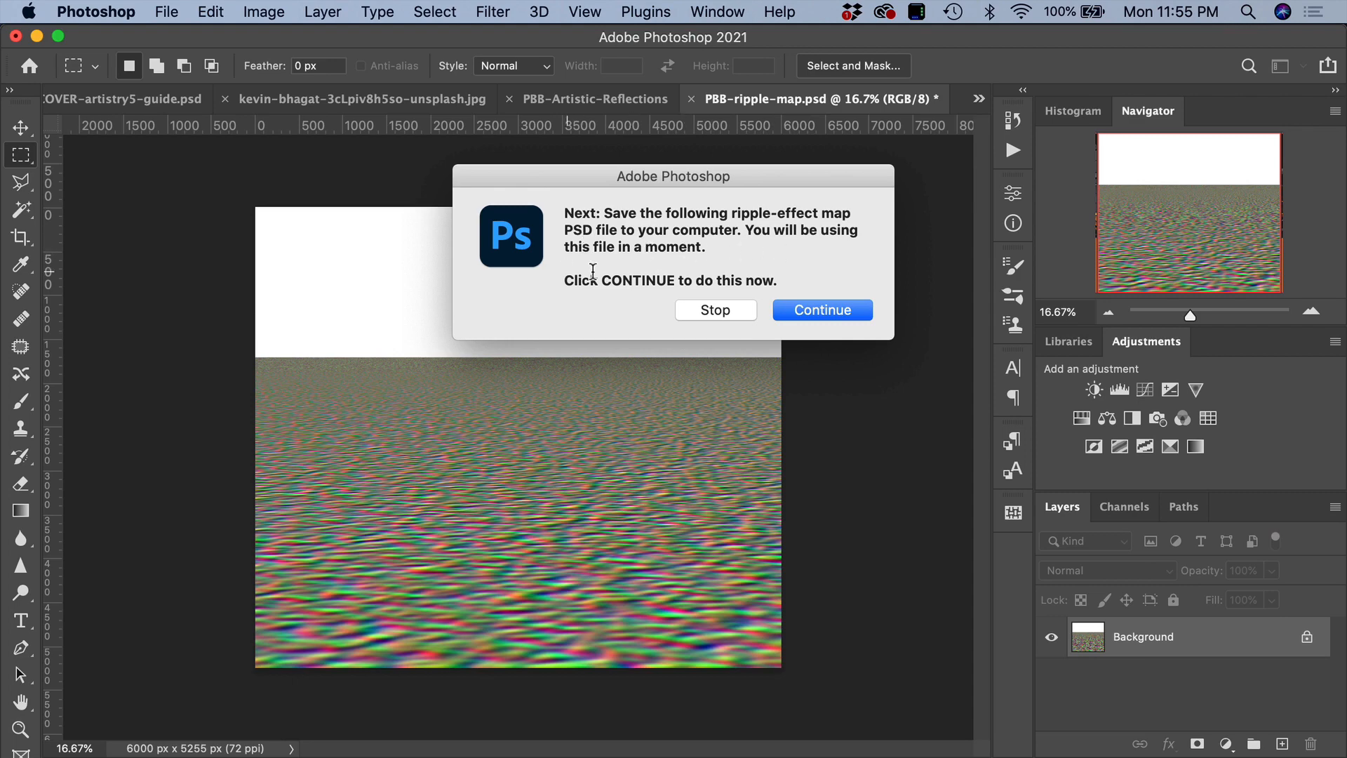
Step: Save PBB-ripple-map.psd to the Desktop and use it as the displacement map with horizontal scale 30 and vertical scale 60
left_click(841, 313)
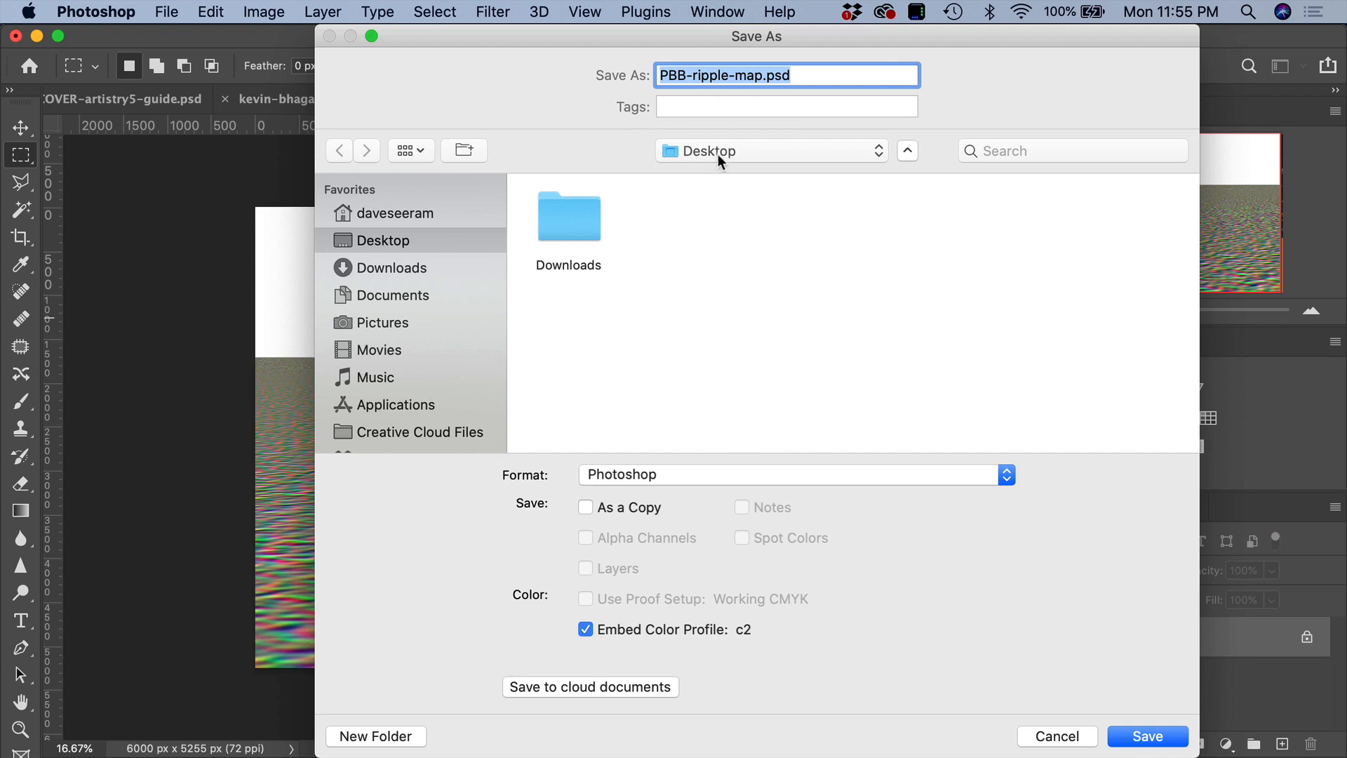
left_click(1171, 738)
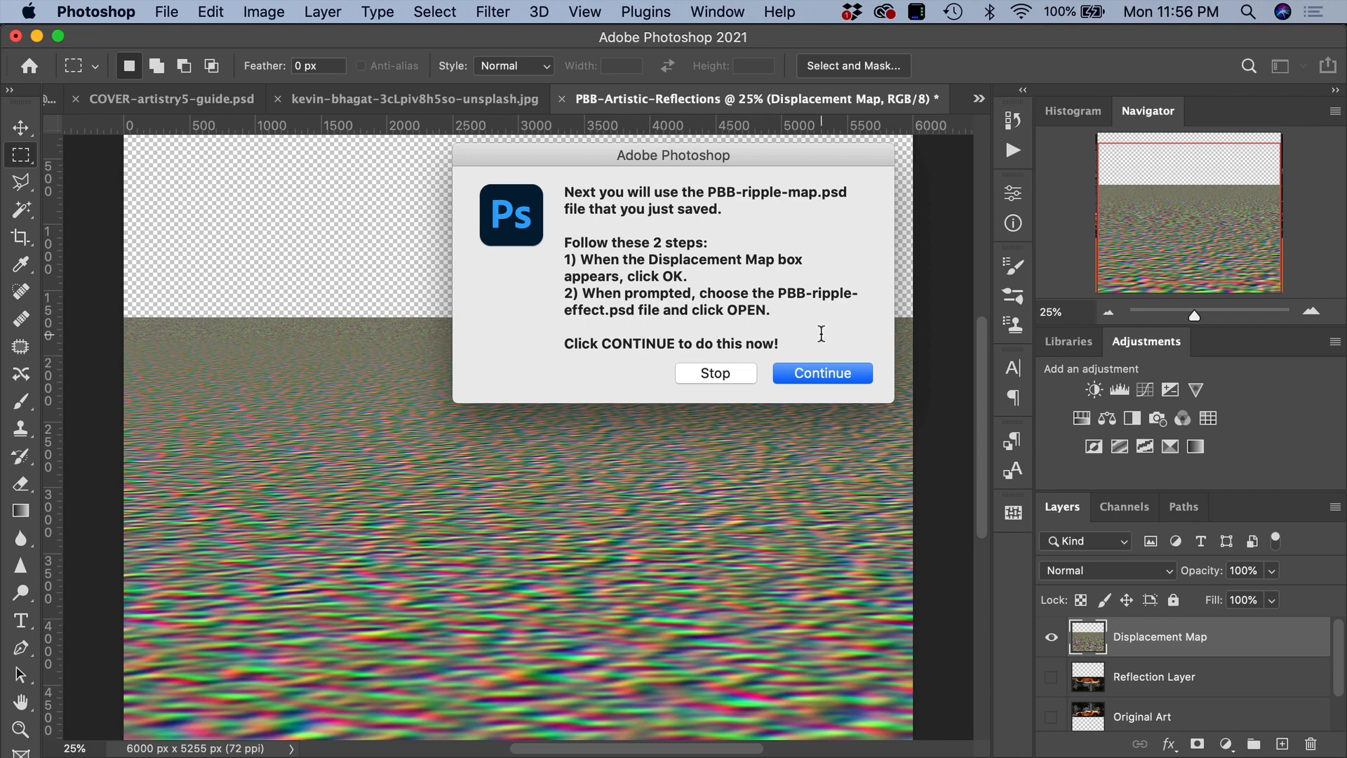
left_click(849, 375)
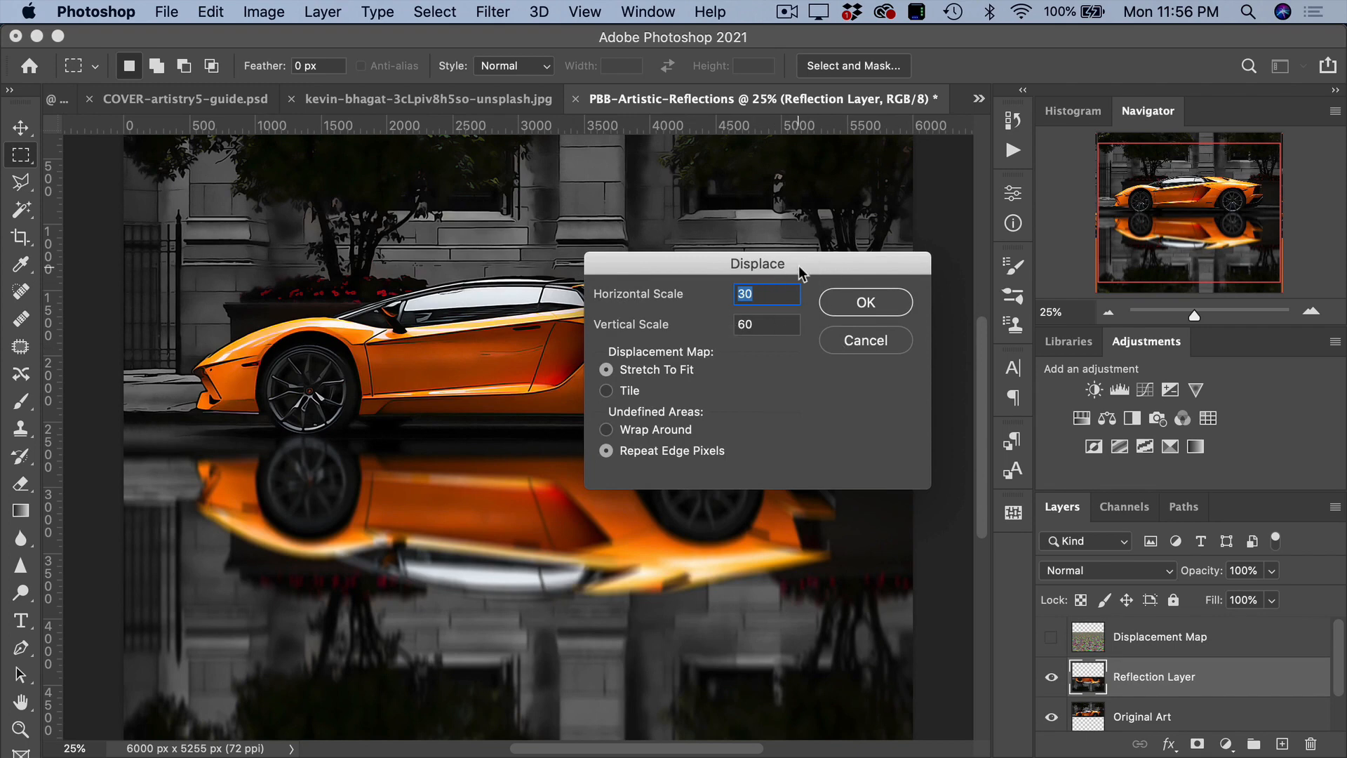
left_click(887, 306)
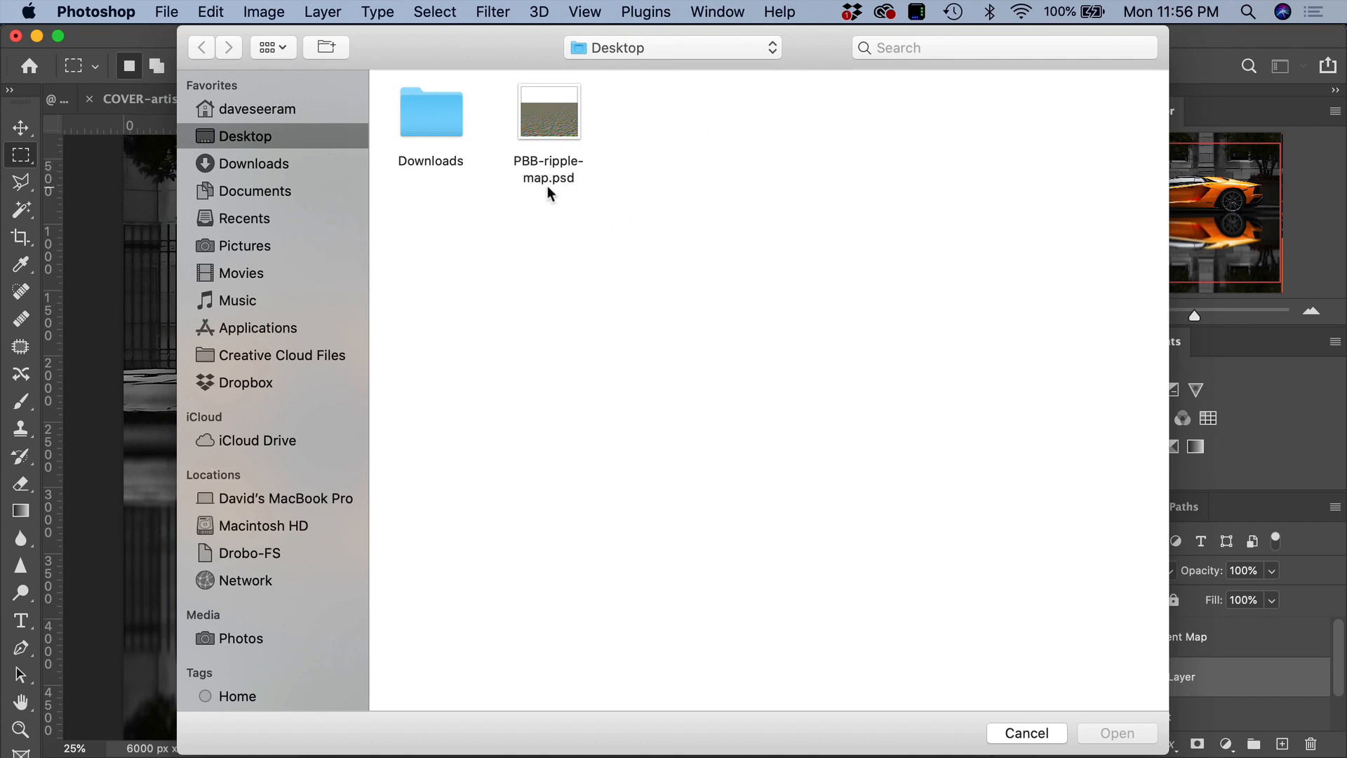
left_click(567, 114)
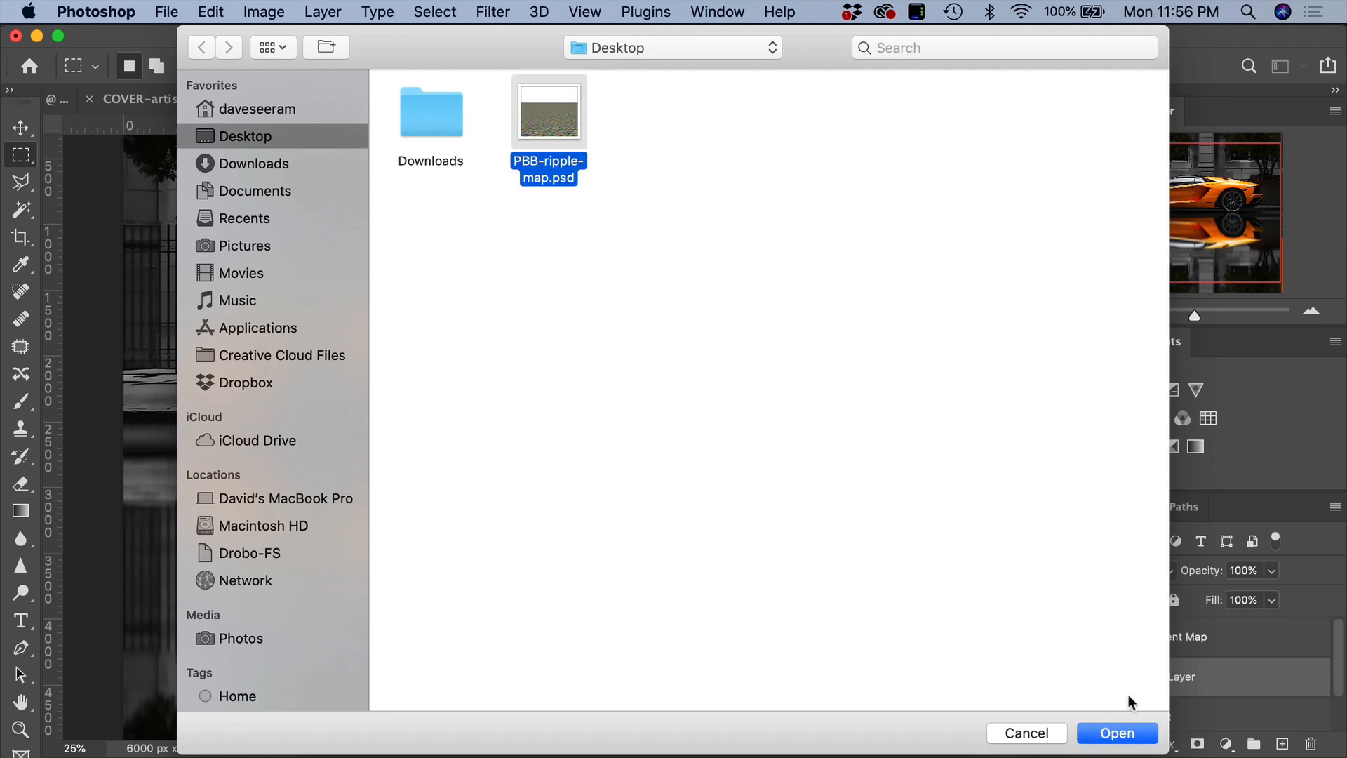
left_click(1119, 733)
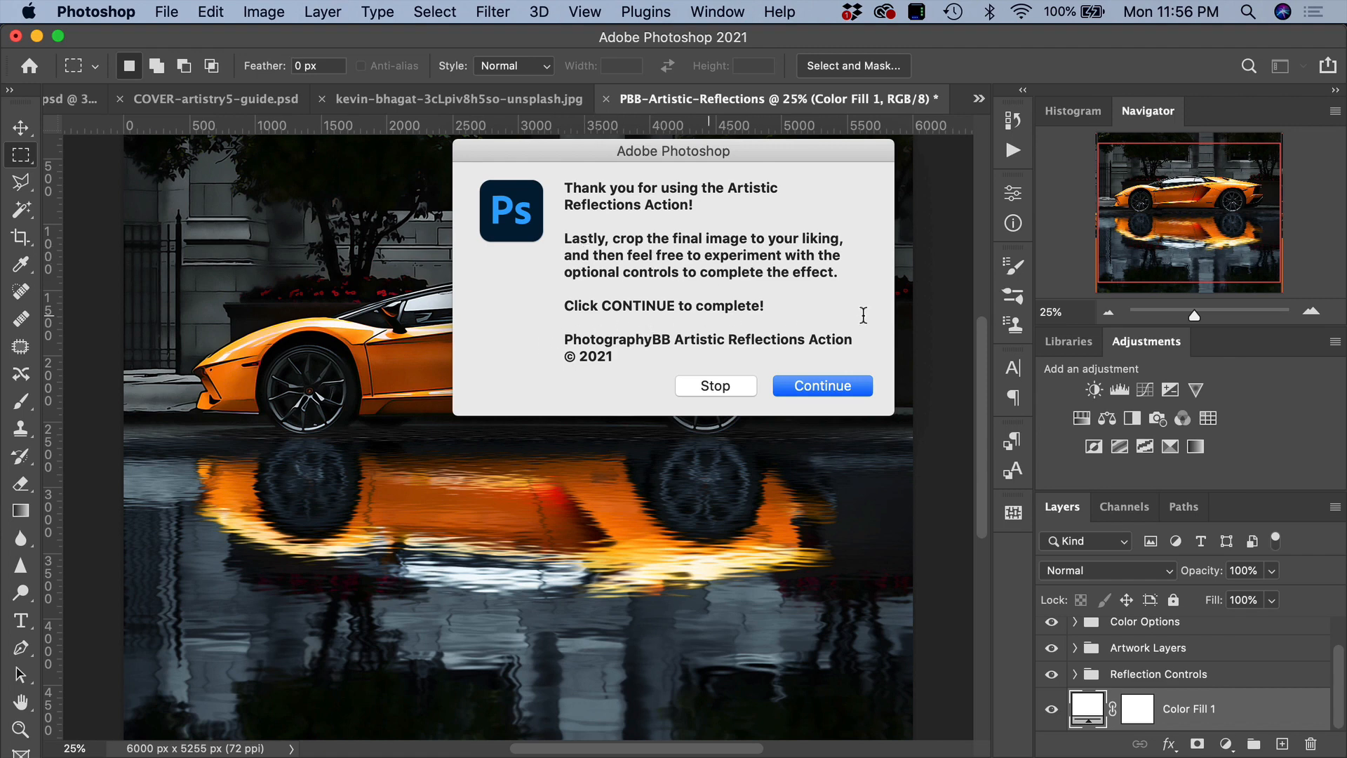
Step: Crop the image to its full width, ending just below the car's reflection, at about 6000 x 3943 px
left_click(859, 380)
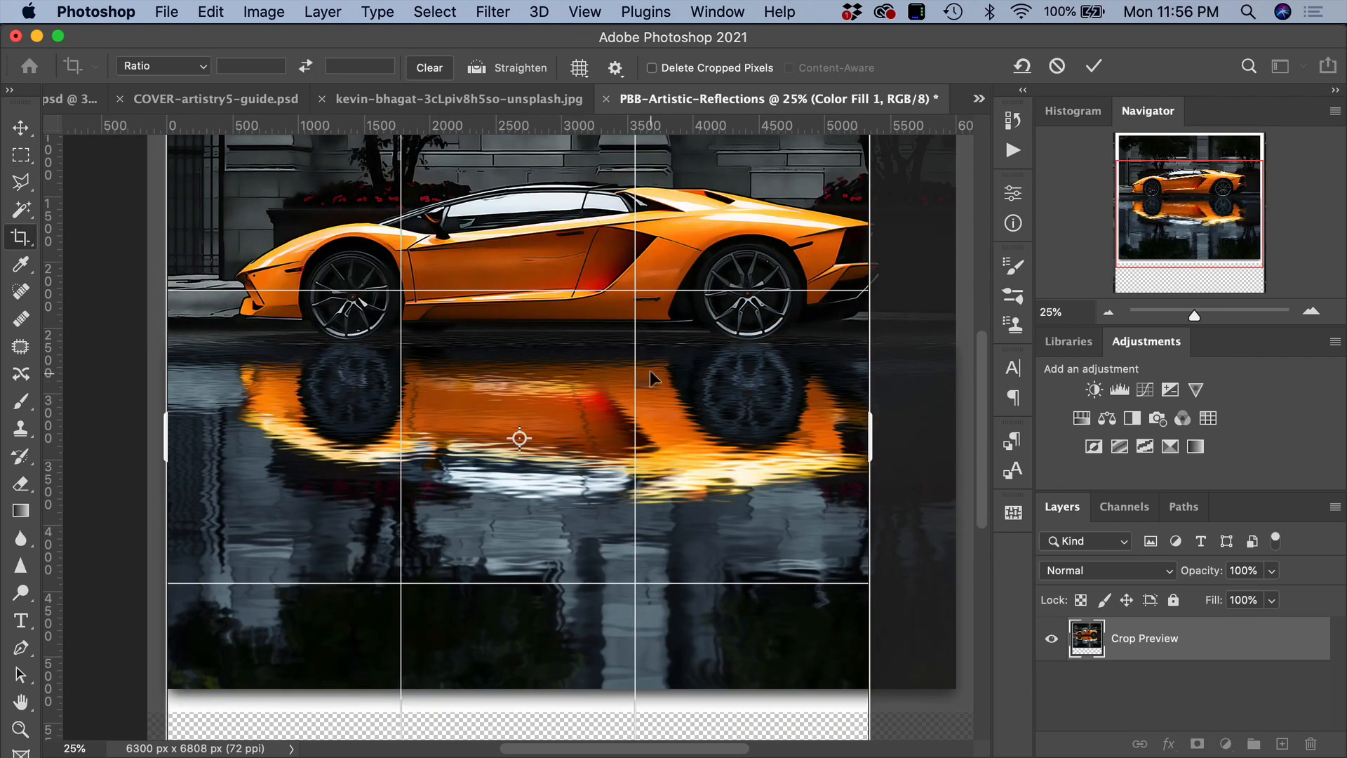
scroll(650, 371, "down", 4)
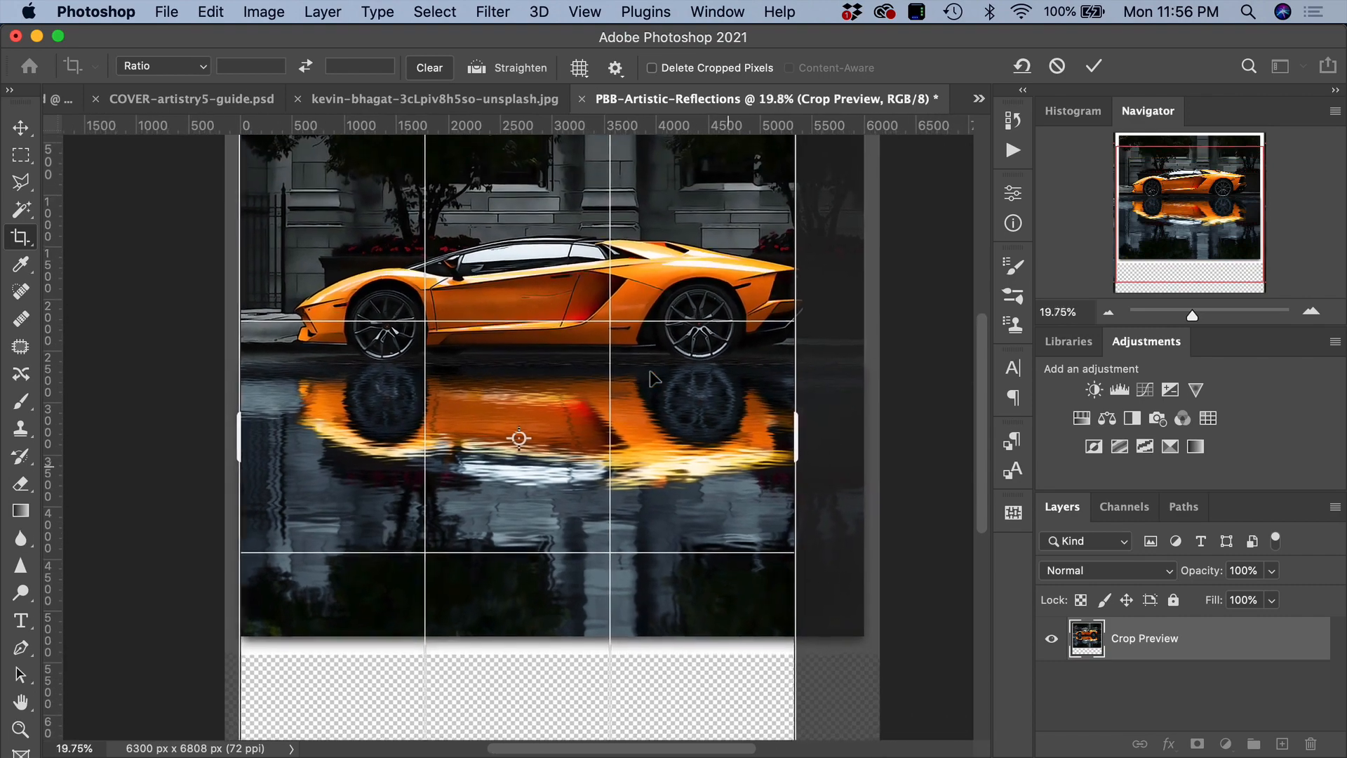
scroll(650, 375, "down", 1)
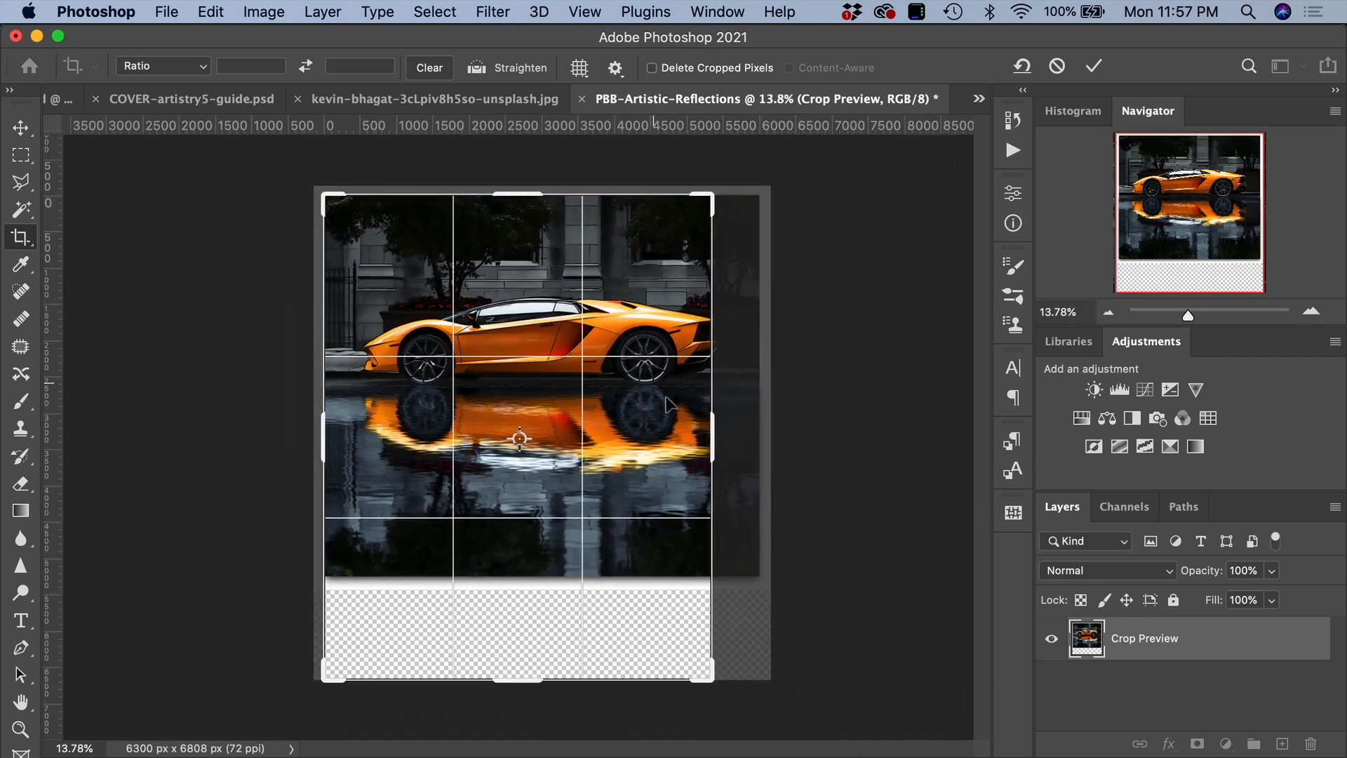
left_click_drag(713, 674, 729, 579)
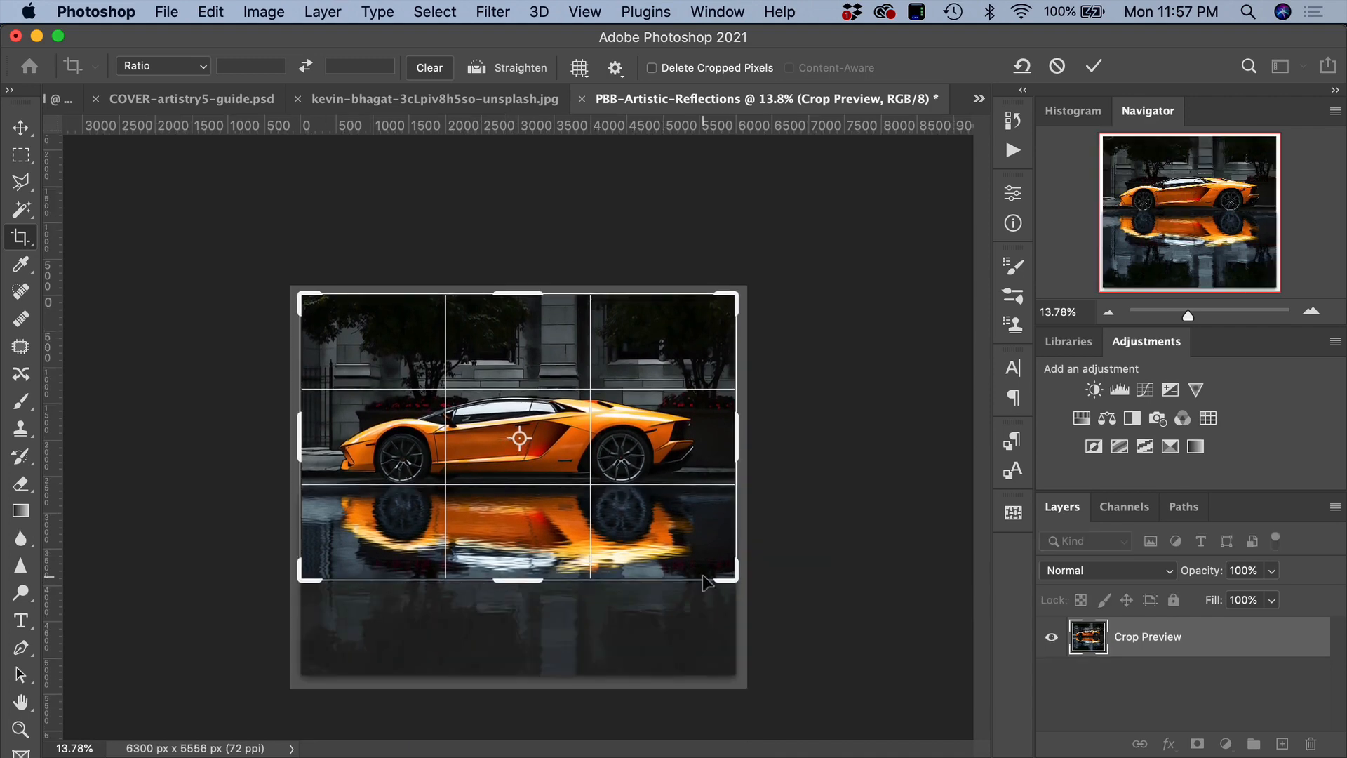
left_click(1096, 70)
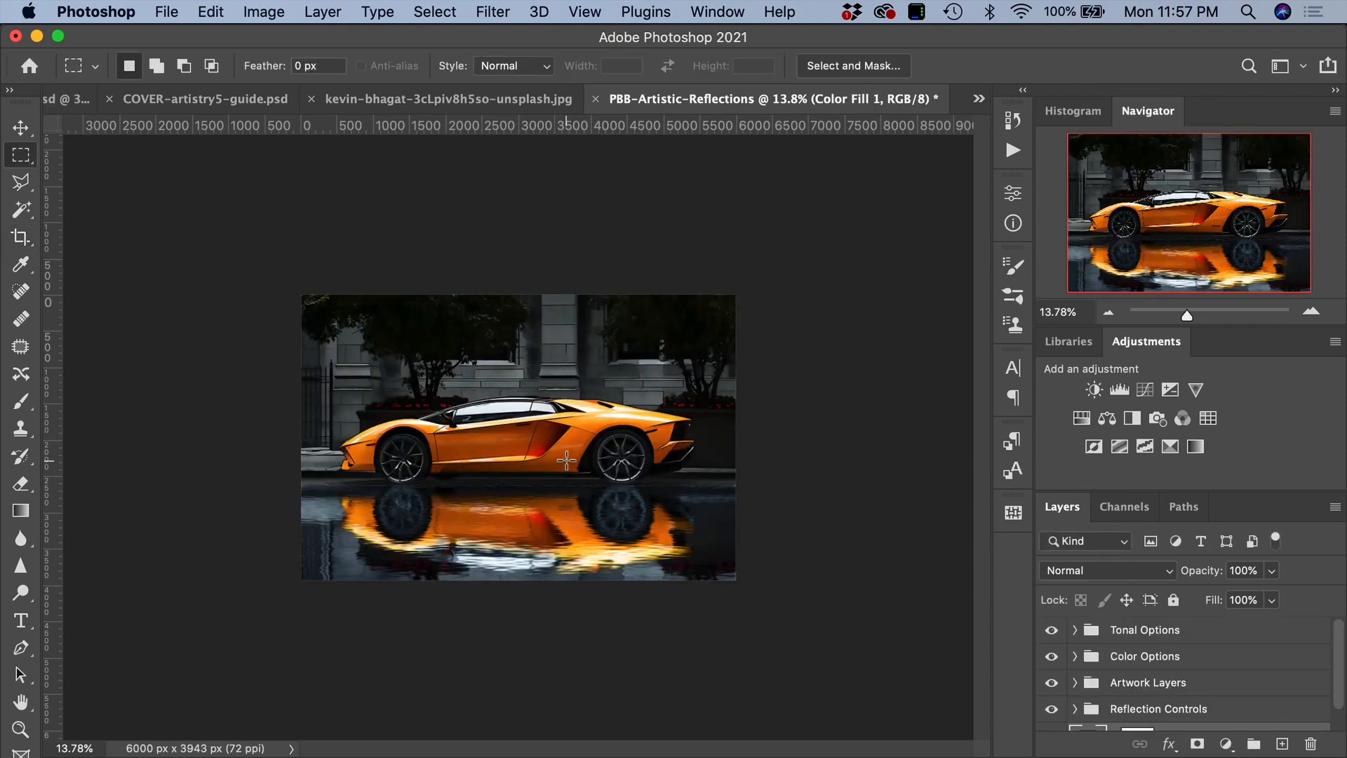
Step: Make more room for the layer list and examine the contents of the Color Options and Tonal Options groups
scroll(566, 460, "up", 5)
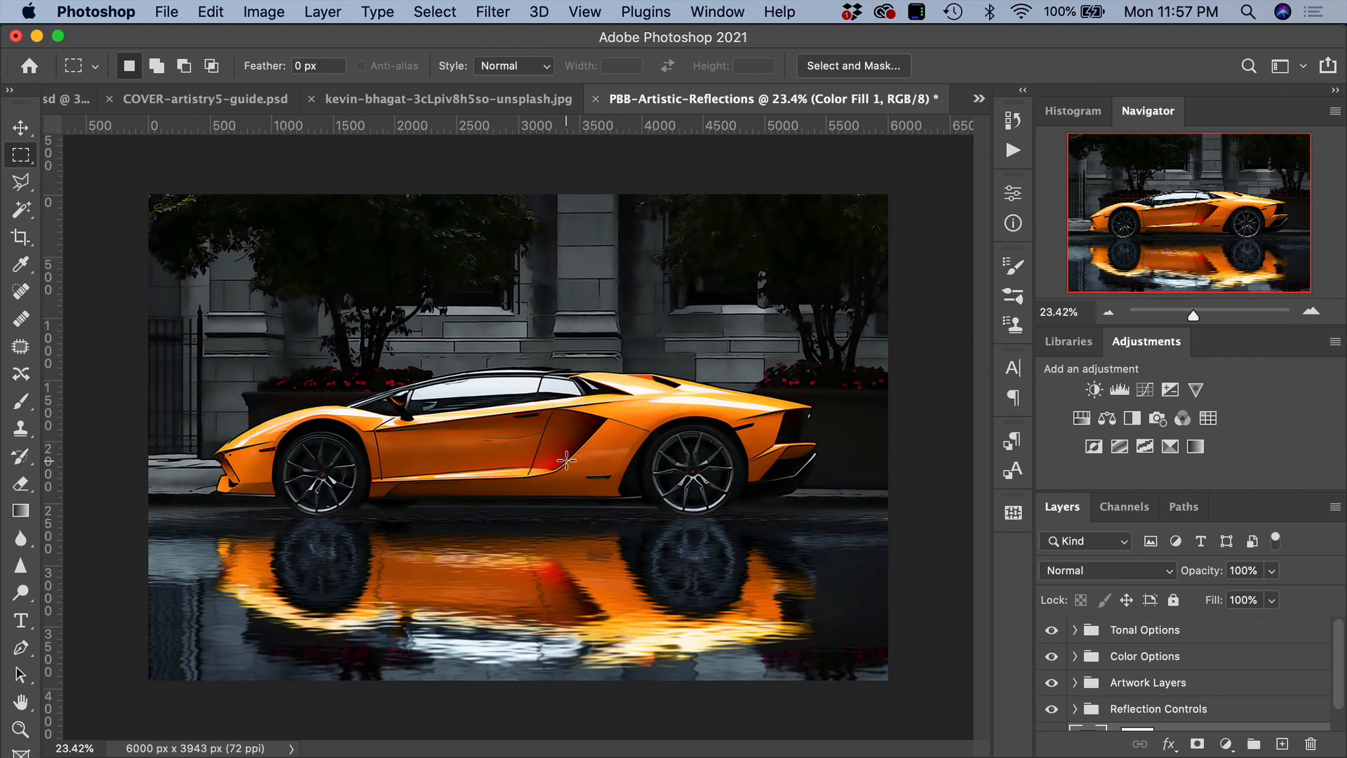
scroll(566, 460, "up", 2)
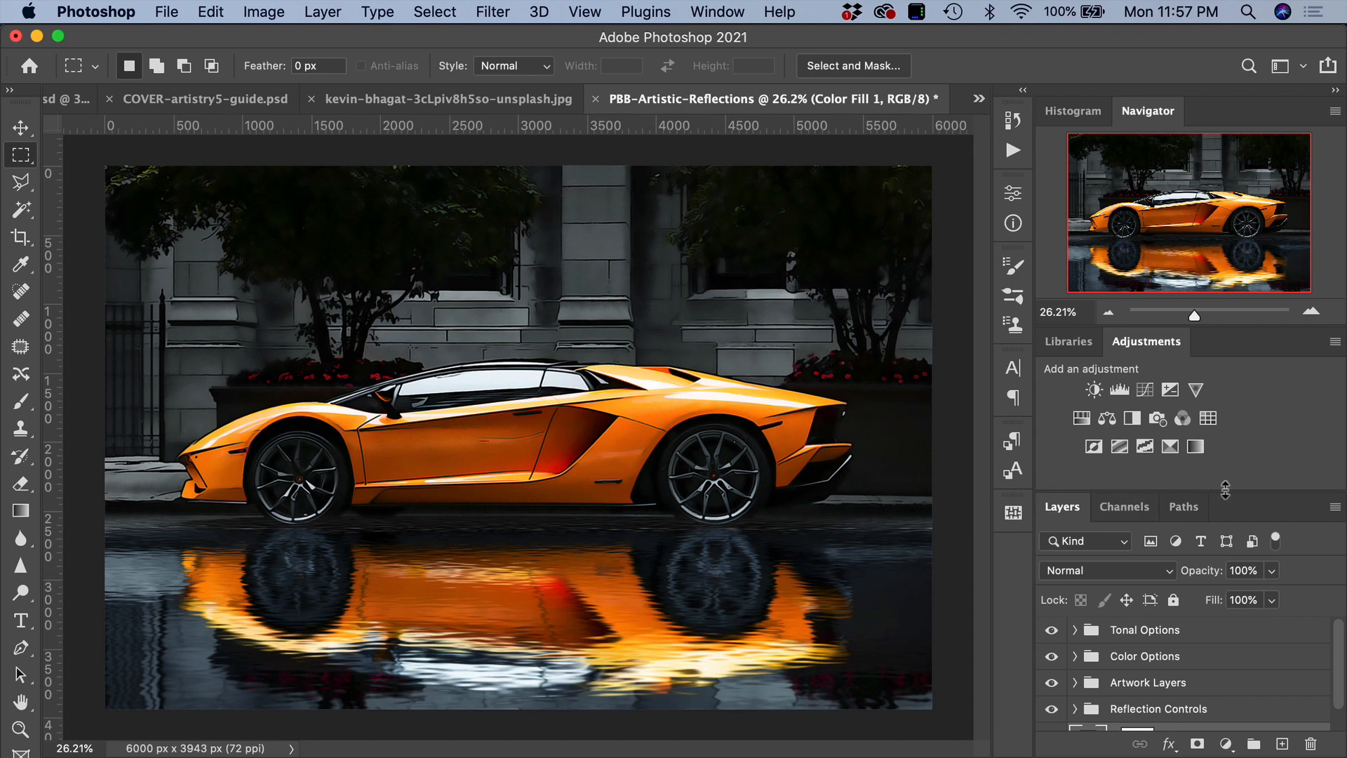
left_click_drag(1221, 491, 1224, 411)
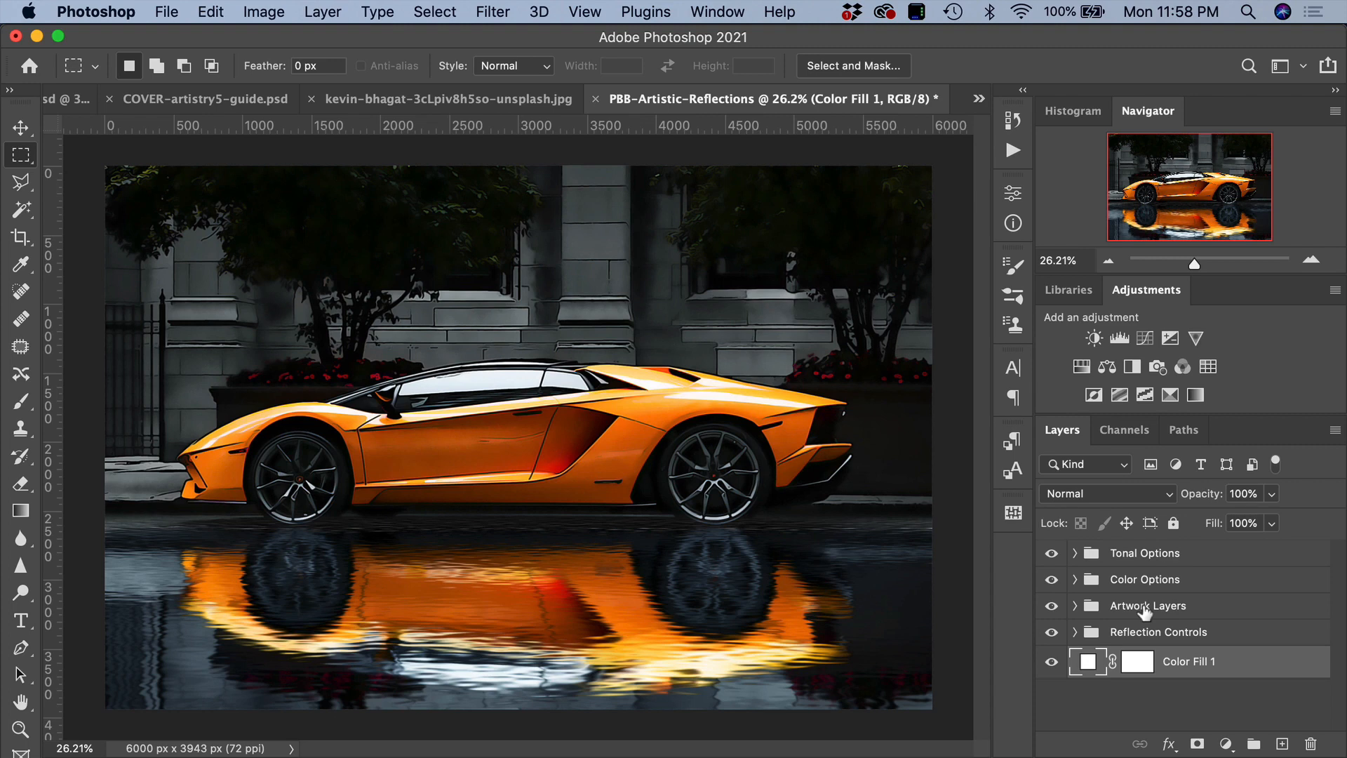
left_click(1074, 579)
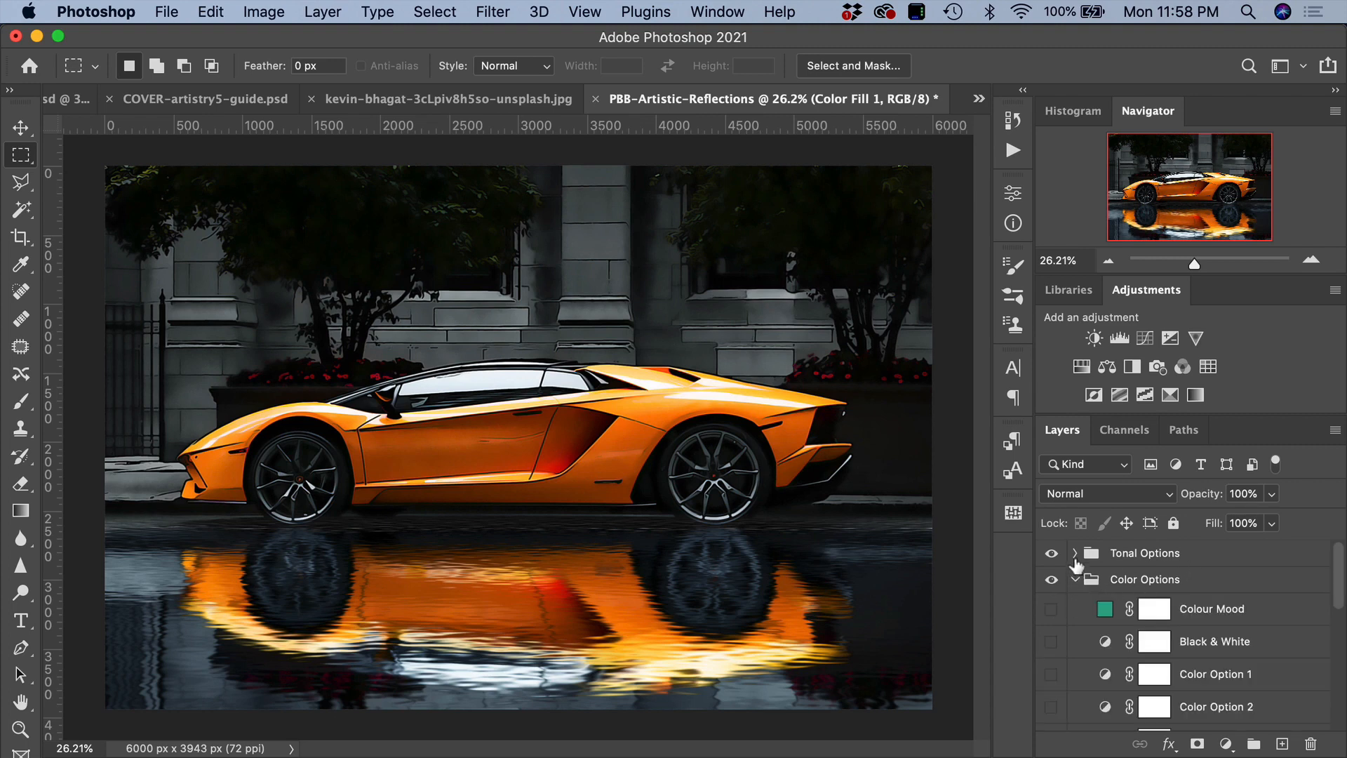
left_click(1074, 554)
scroll(1109, 597, "down", 5)
scroll(1136, 617, "up", 5)
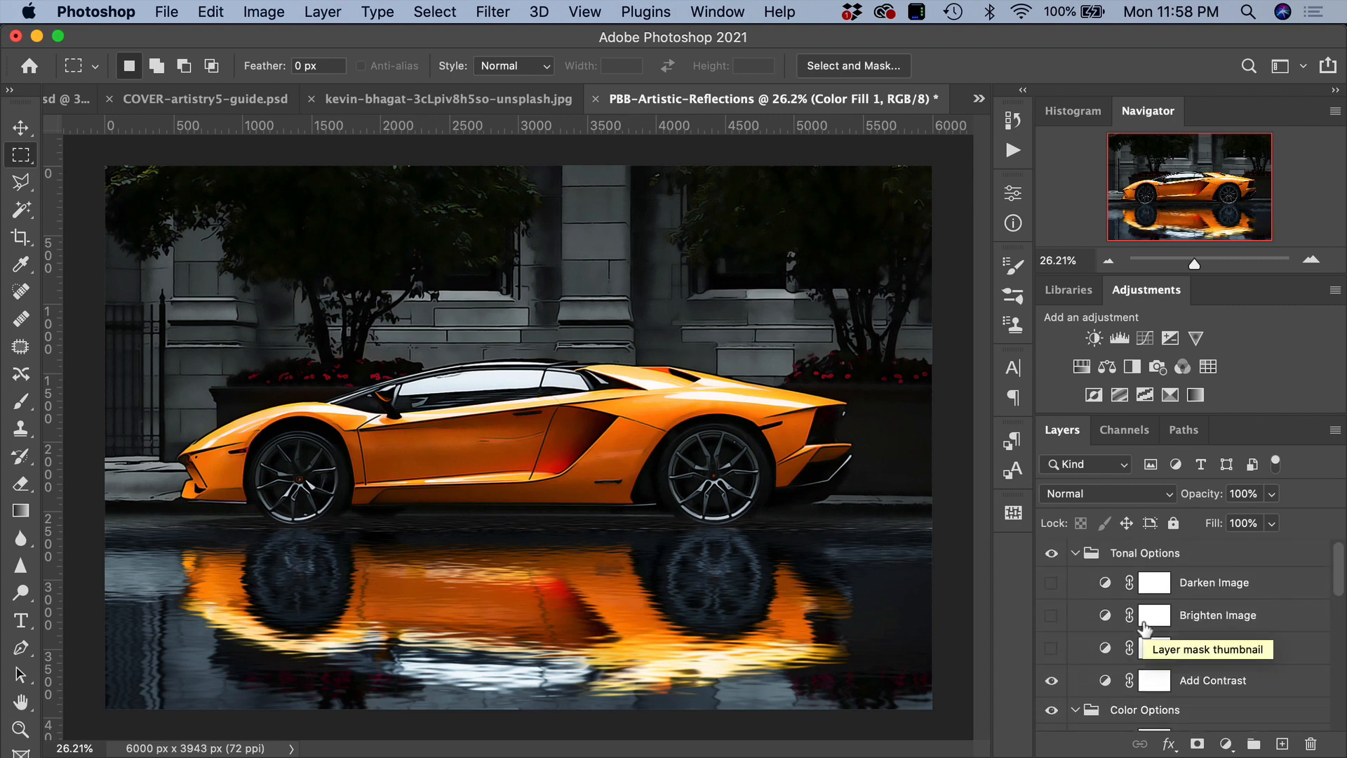
left_click_drag(1144, 627, 1145, 628)
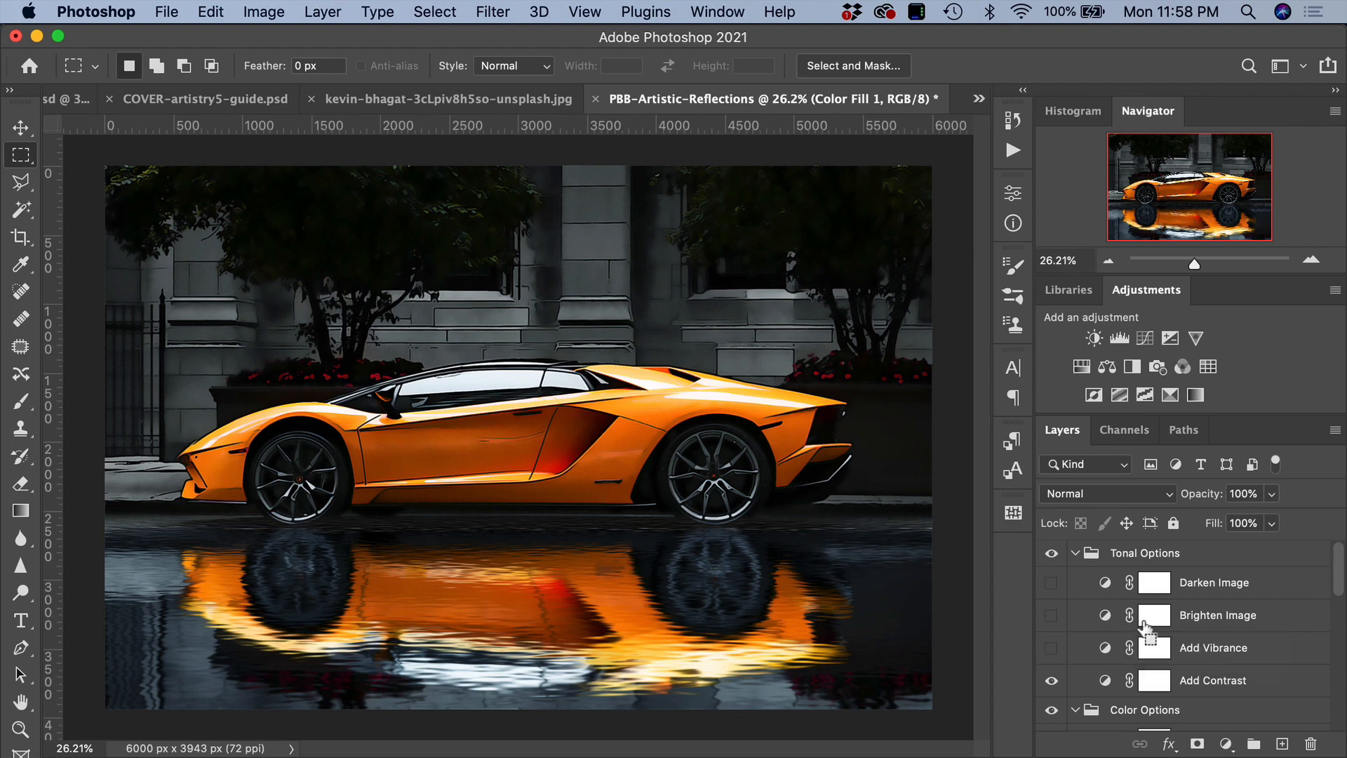
left_click(1074, 554)
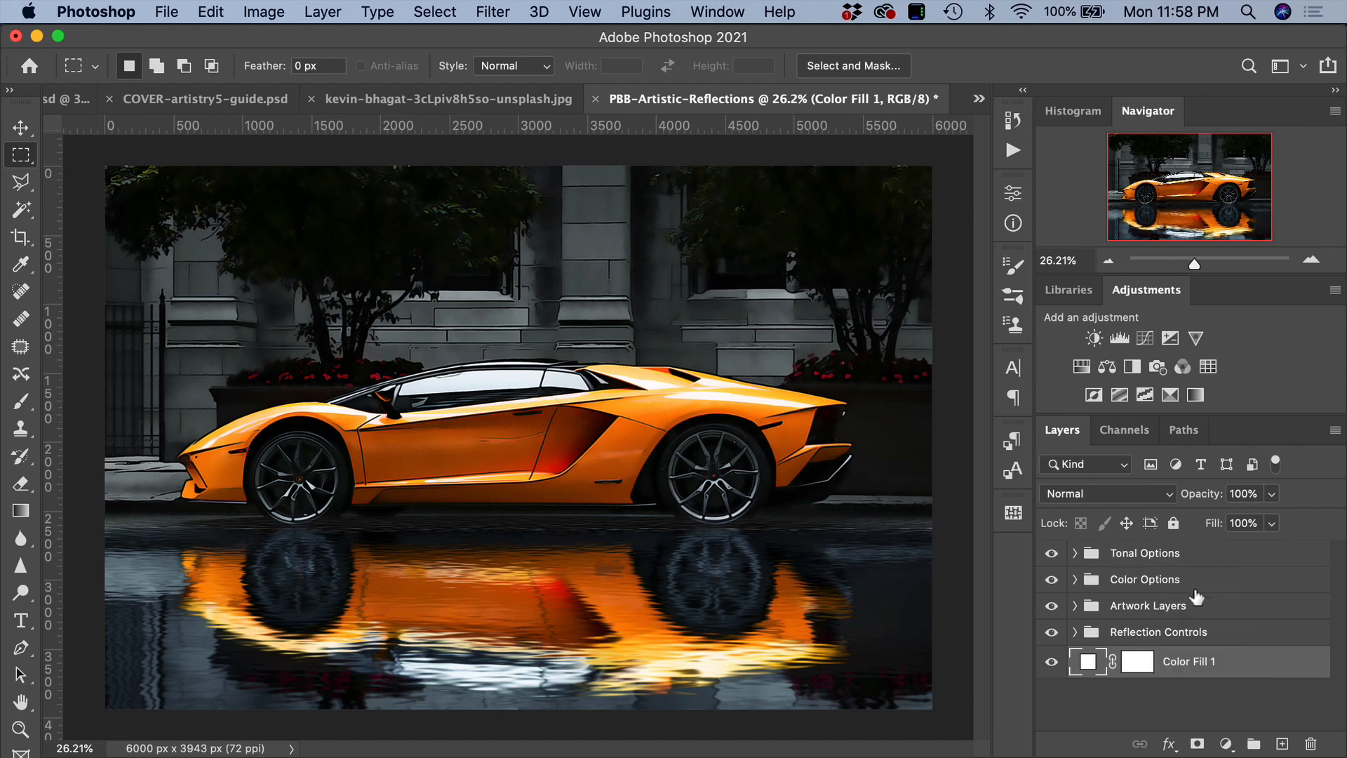
Step: Expand the Tonal Options group and compare the image with and without the Darken Image layer, leaving that layer hidden
left_click(1202, 555)
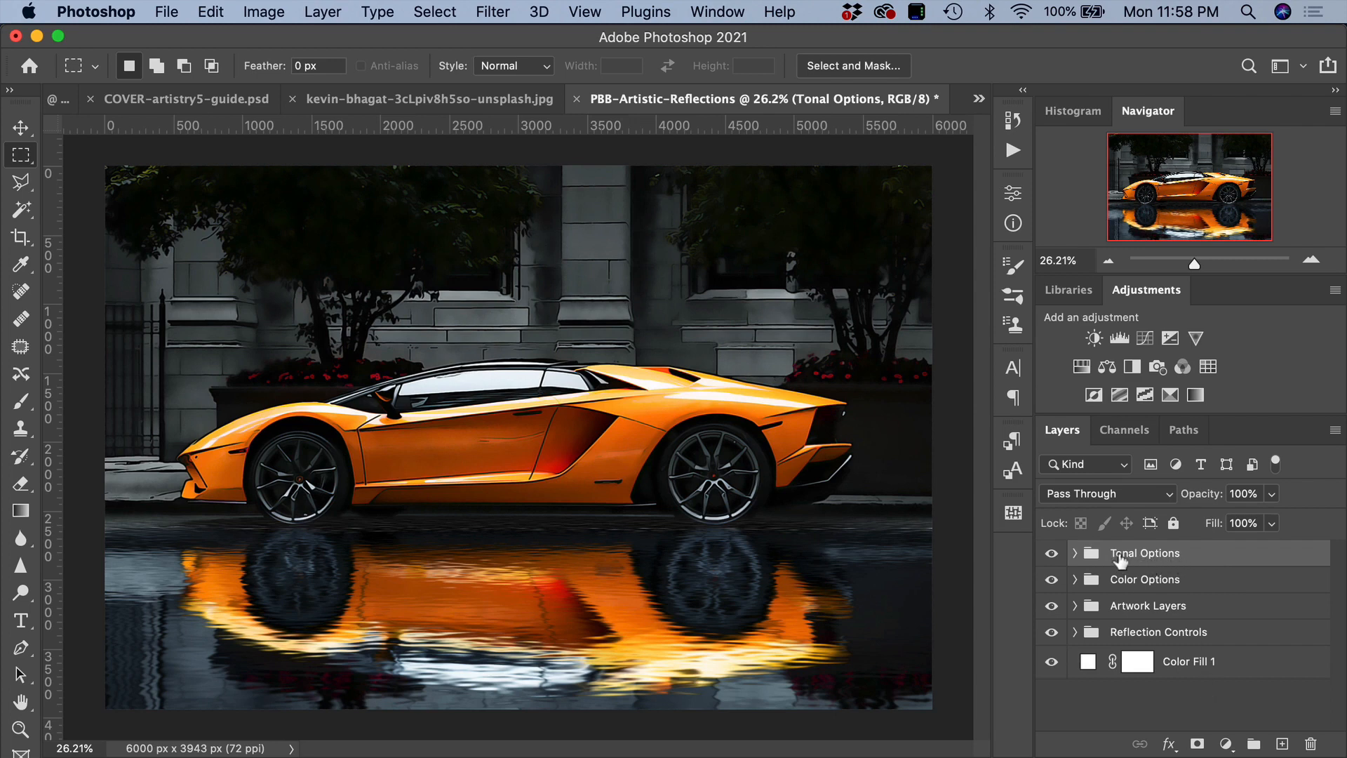
left_click(1074, 553)
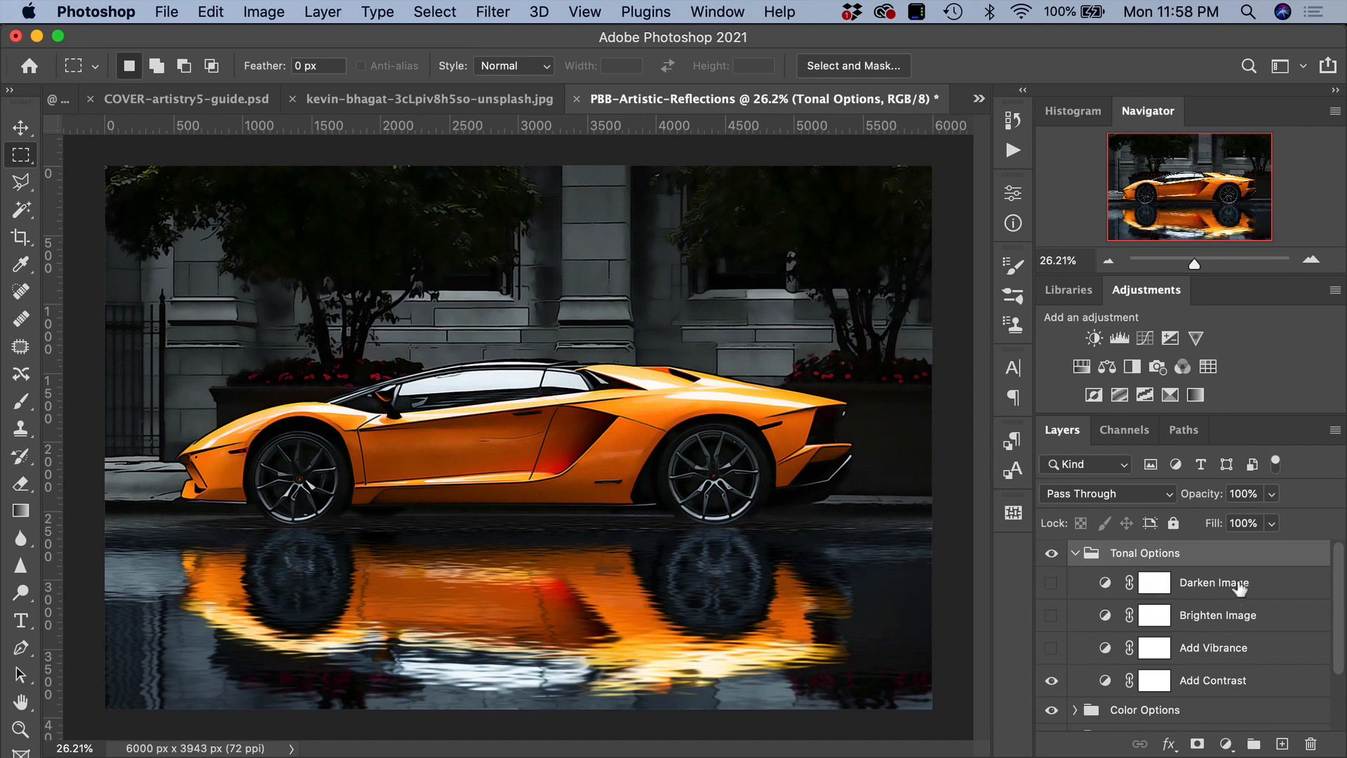
left_click(1051, 583)
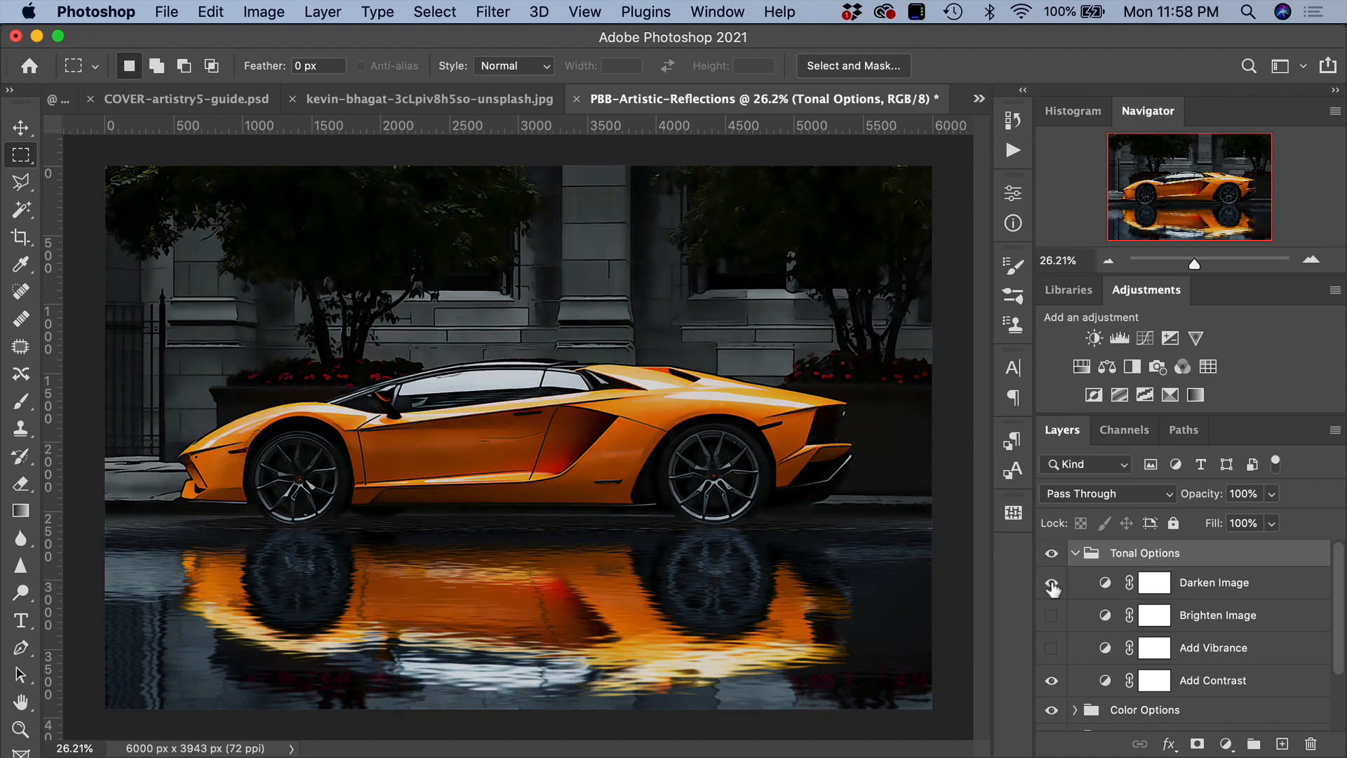
left_click(1052, 585)
left_click(1052, 585)
left_click(1051, 586)
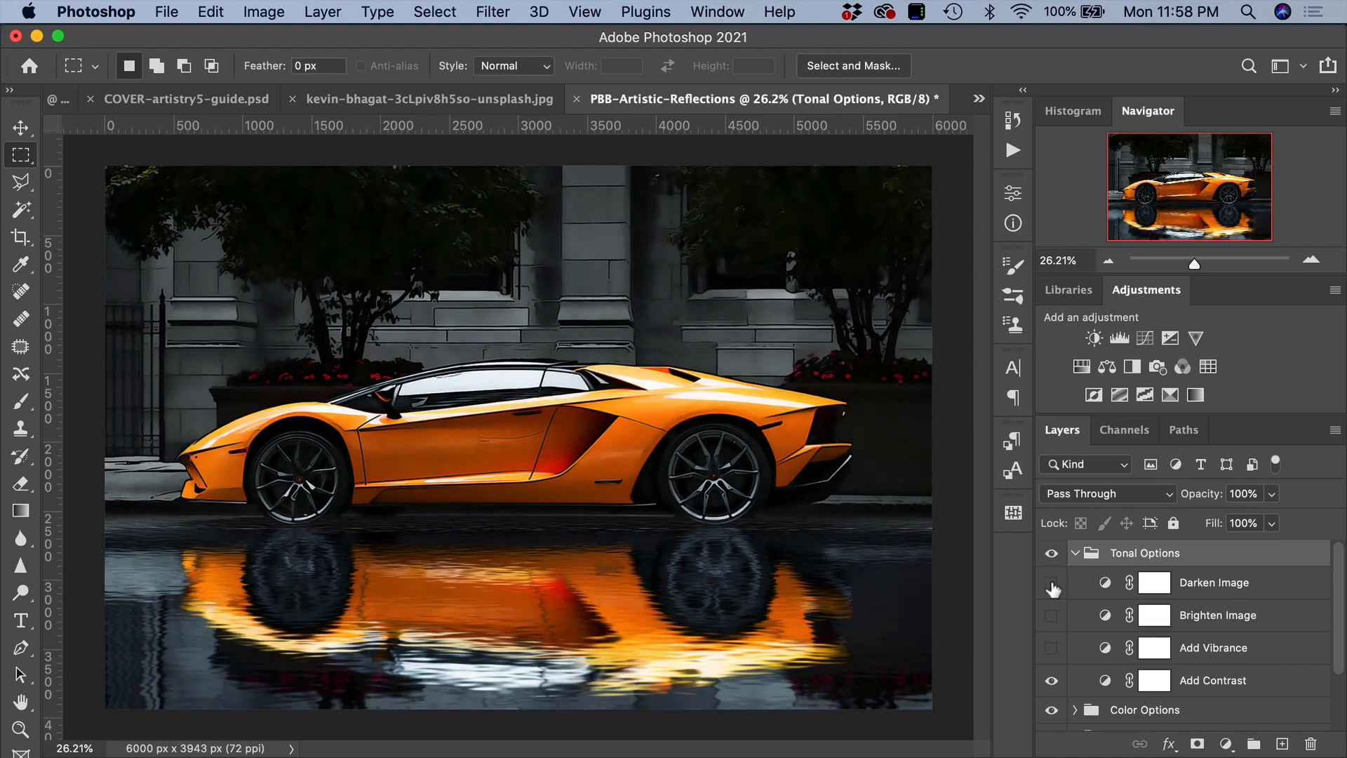
left_click(1052, 585)
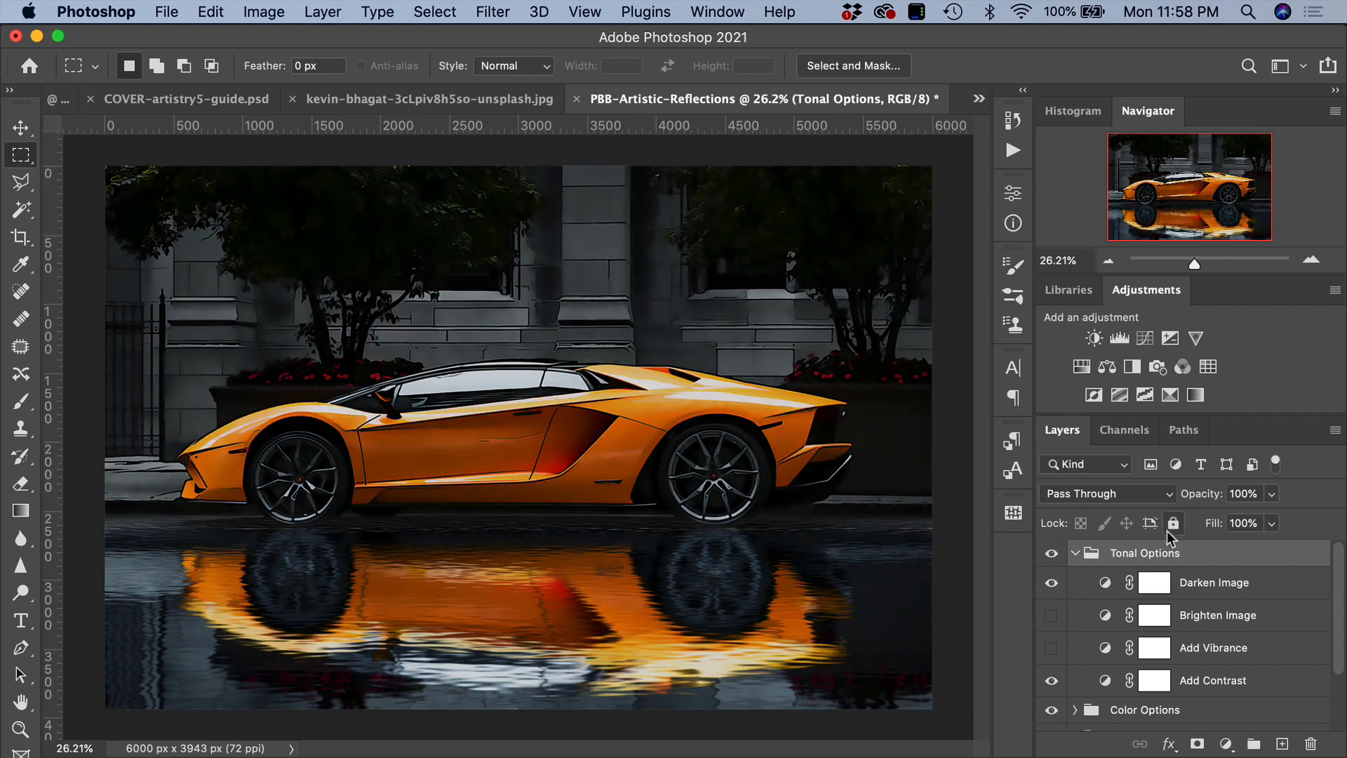
mouse_move(1205, 502)
left_mouse_down()
mouse_move(1161, 499)
mouse_move(1220, 500)
mouse_move(1156, 500)
mouse_move(1224, 501)
left_mouse_up()
left_click(1050, 583)
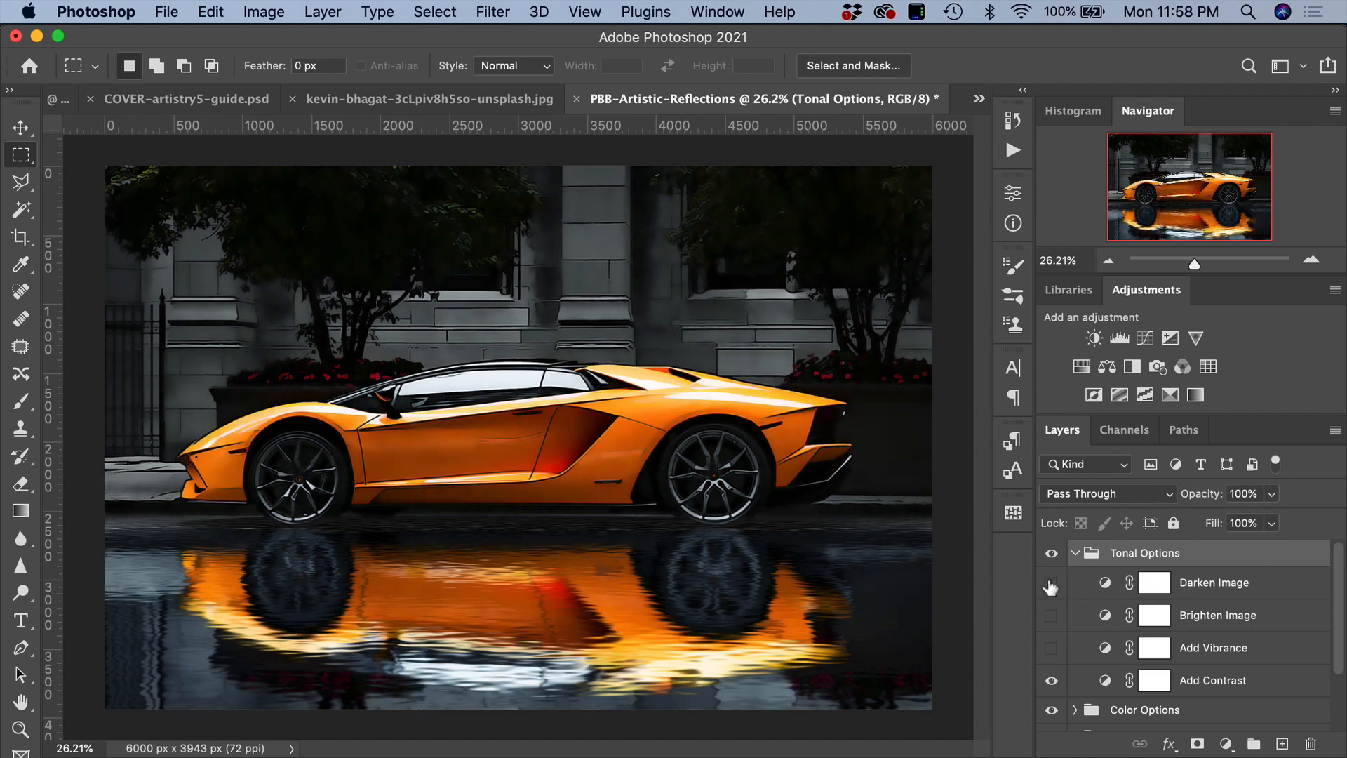
Step: Show the Brighten Image layer and set the Tonal Options group's opacity to 100%
left_click(1051, 615)
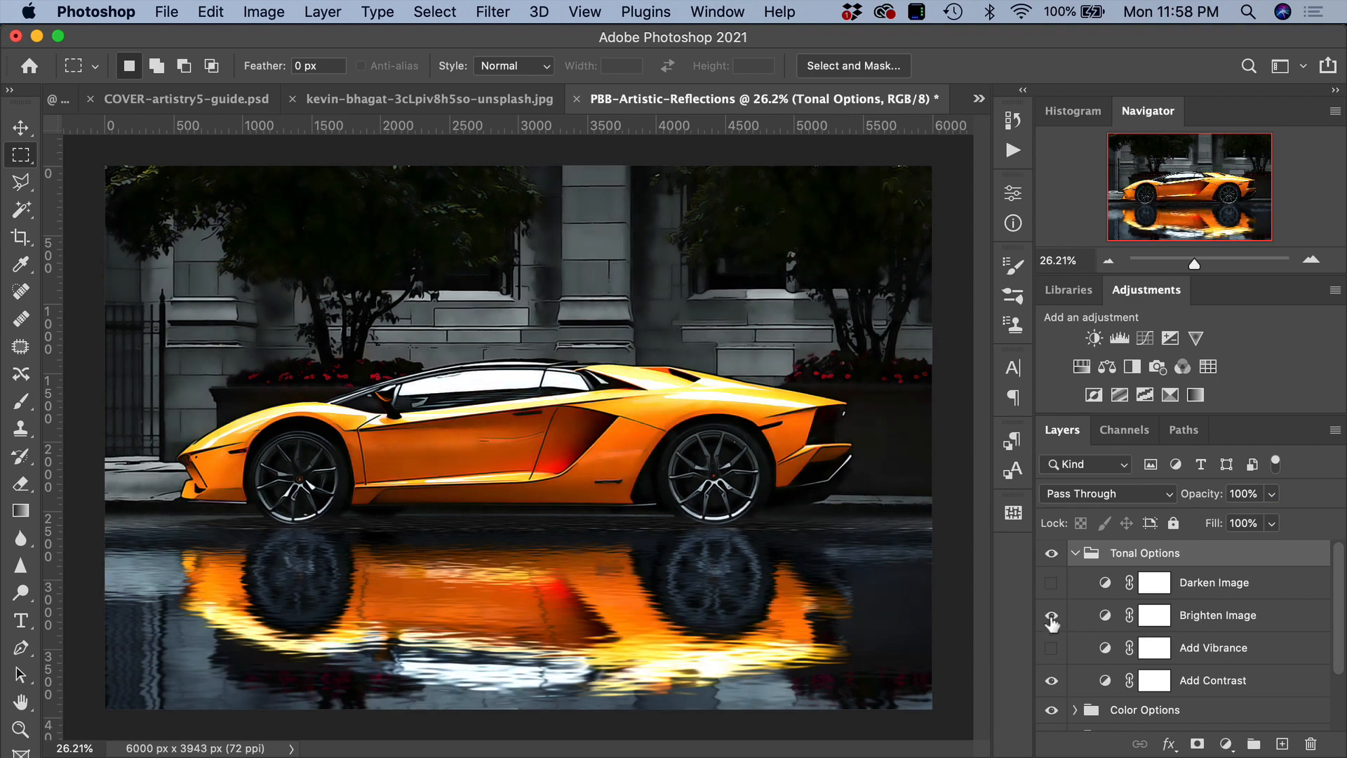
left_click_drag(1206, 497, 1119, 498)
type("100")
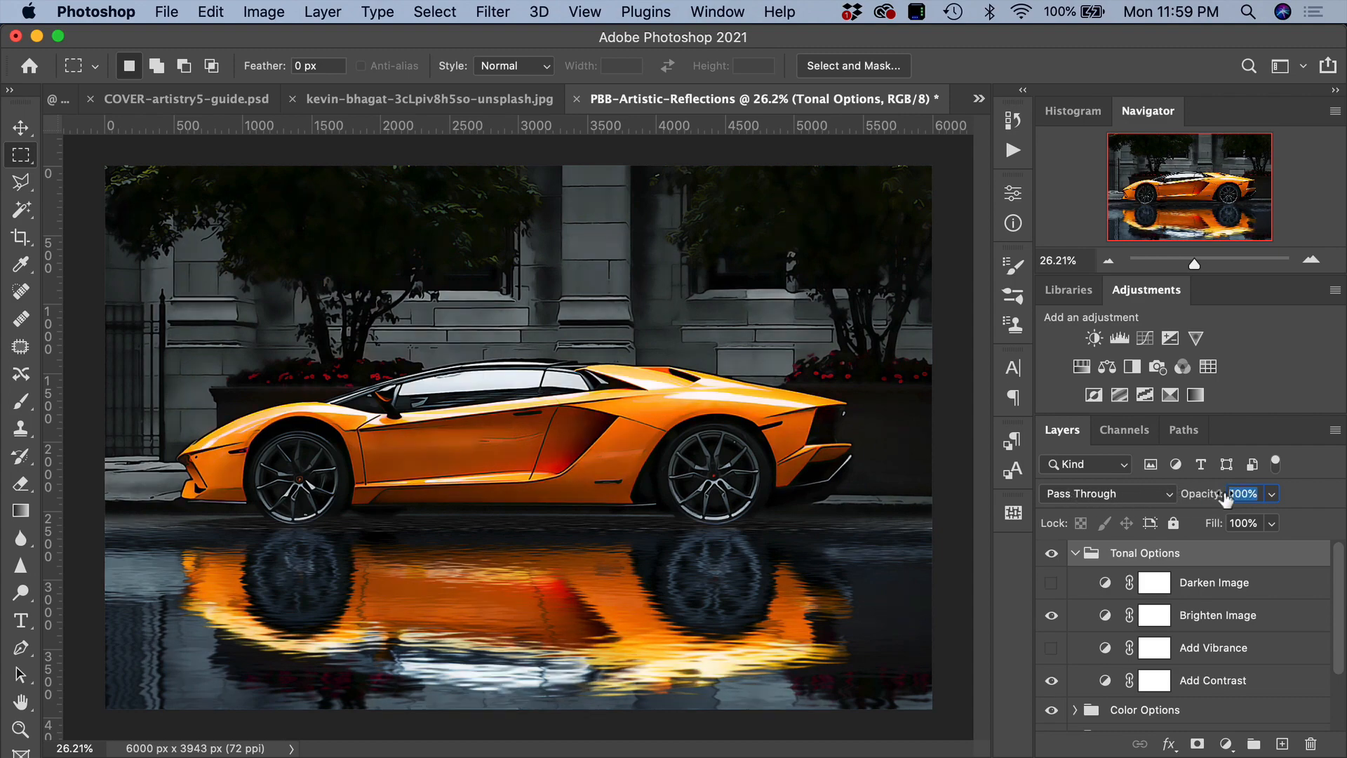
key("Return")
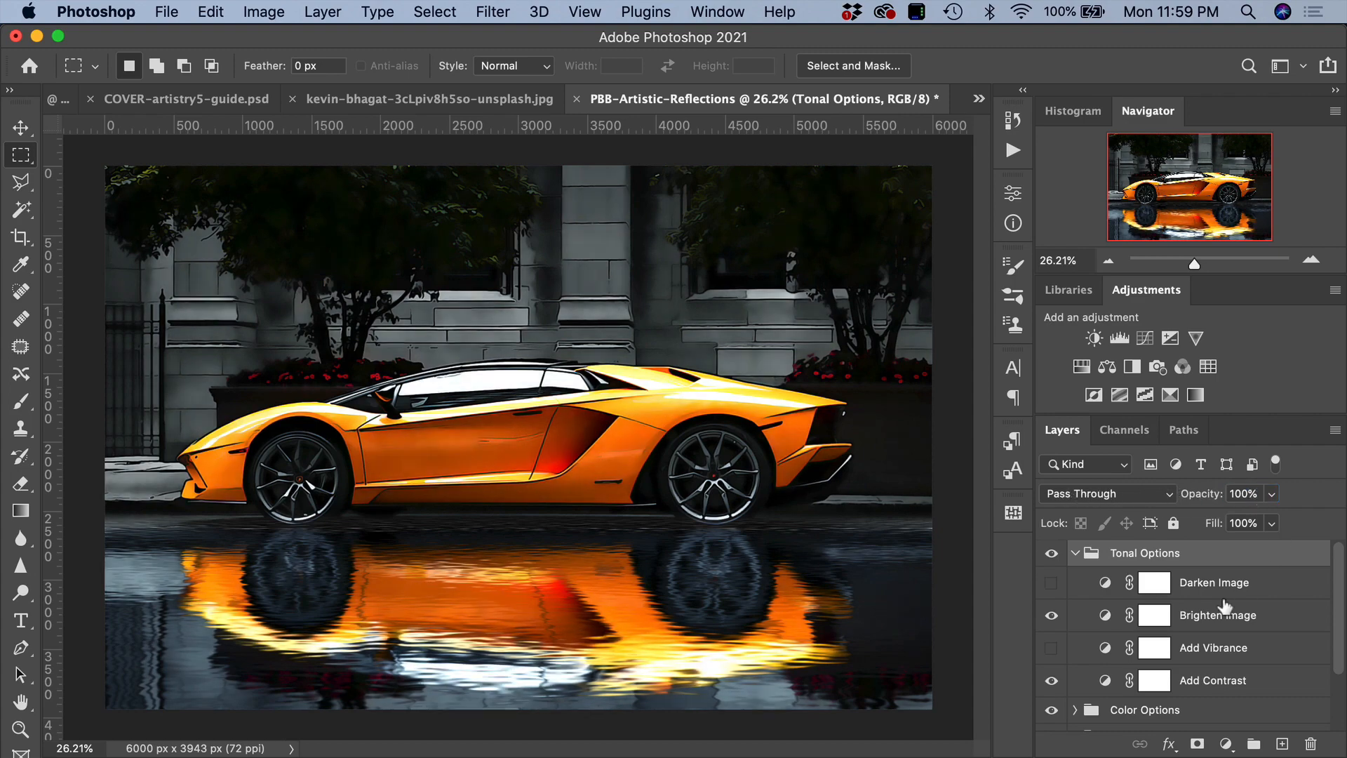
Step: Hide the Brighten Image layer and try Add Vibrance with vibrance +83 and raised saturation, leaving that layer hidden too
left_click(1051, 617)
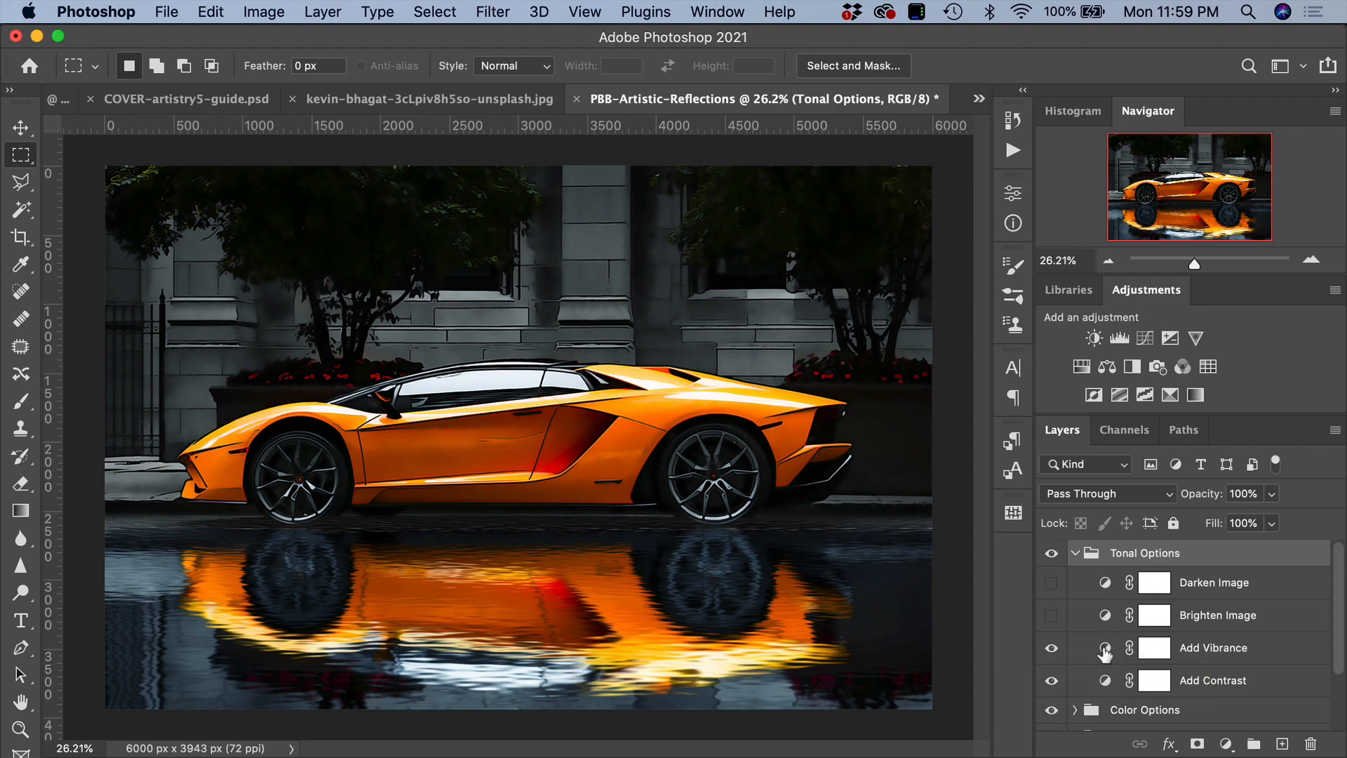
double_click(1104, 653)
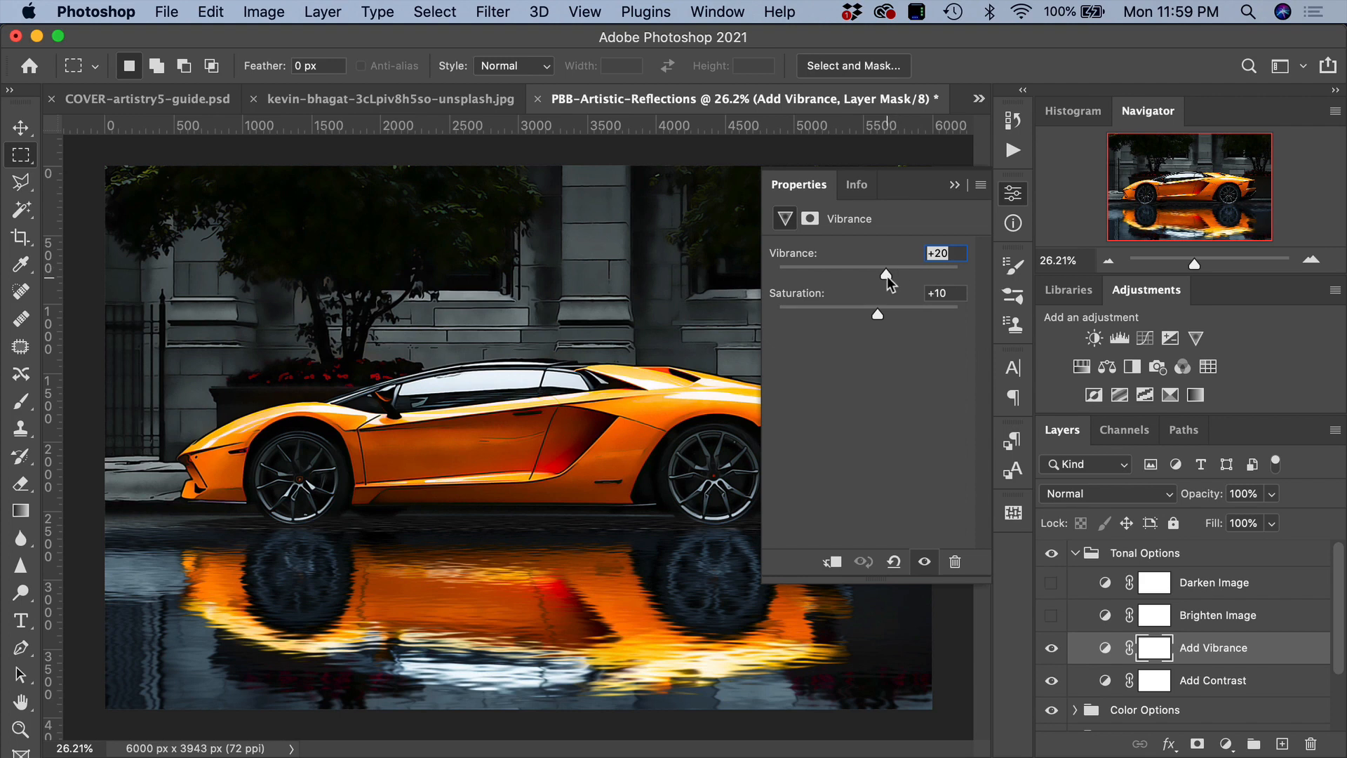
left_click_drag(887, 276, 944, 316)
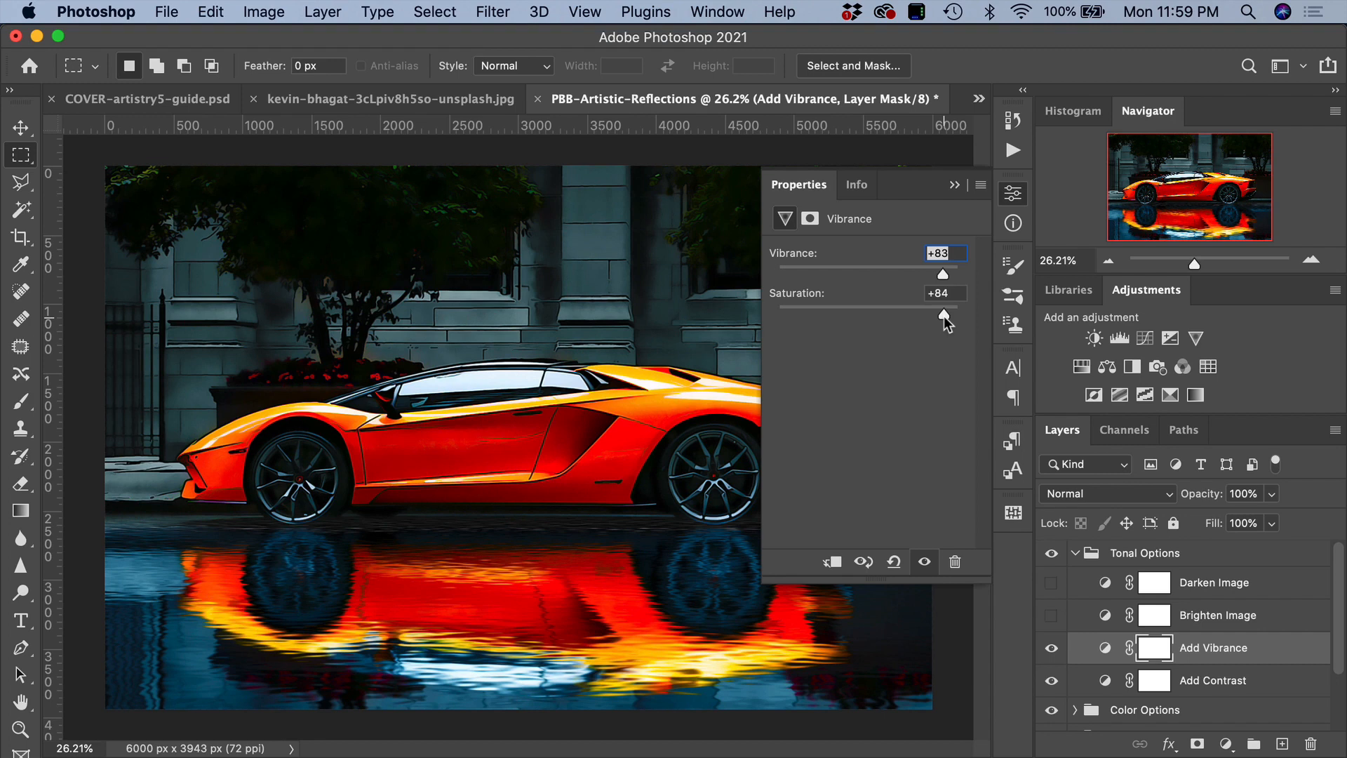
left_click_drag(945, 316, 905, 313)
left_click(954, 184)
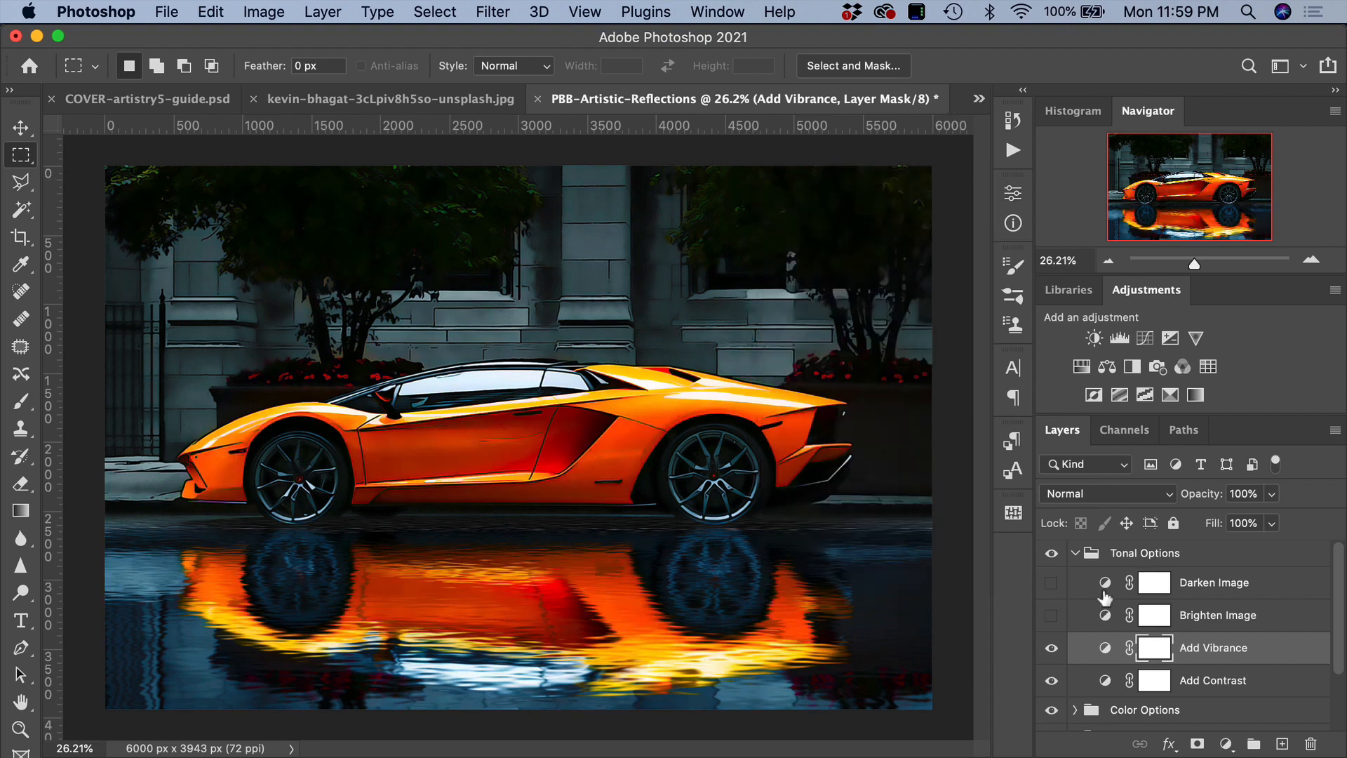
left_click(1052, 648)
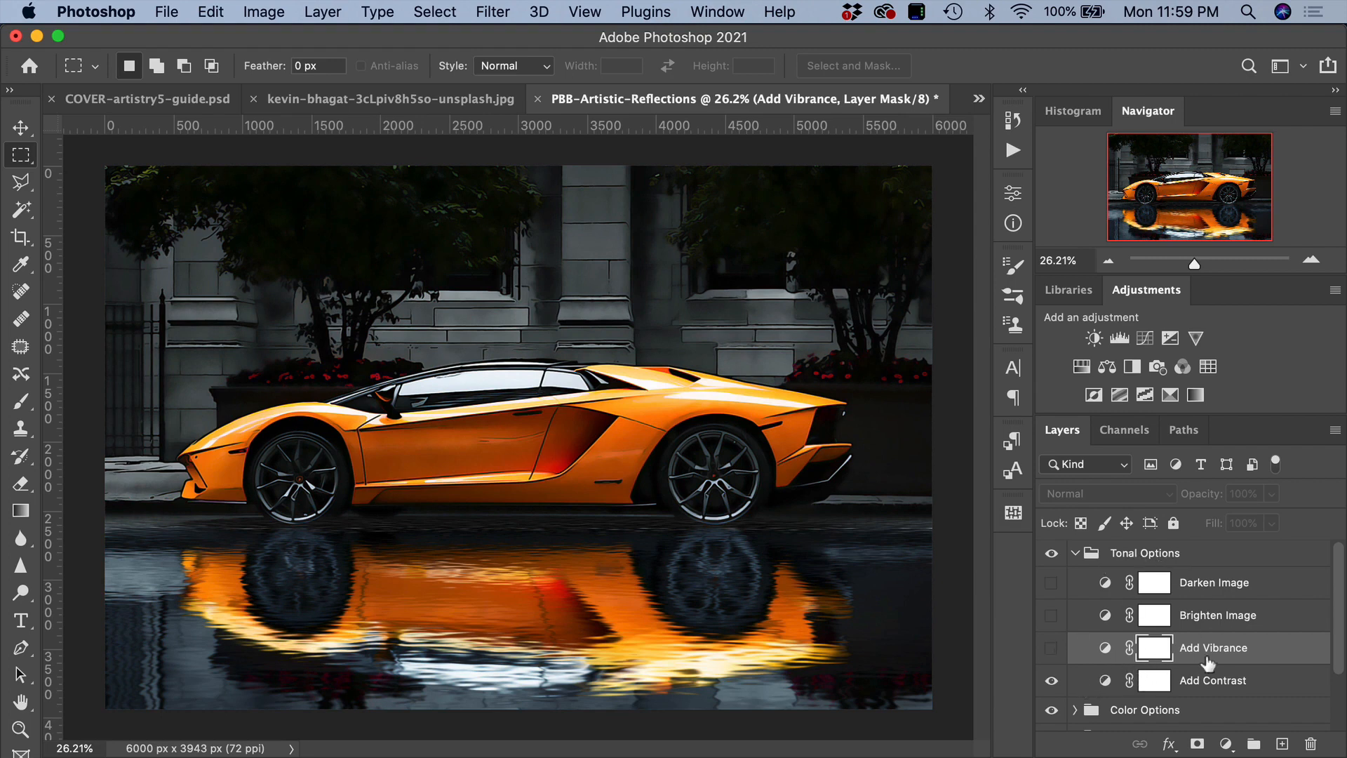
Step: Compare the image with and without Add Contrast and adjust its curve, moving the shadow point to input 54, output 45 and nudging the highlight point
left_click(1051, 681)
left_click(1051, 681)
left_click(1050, 681)
double_click(1106, 681)
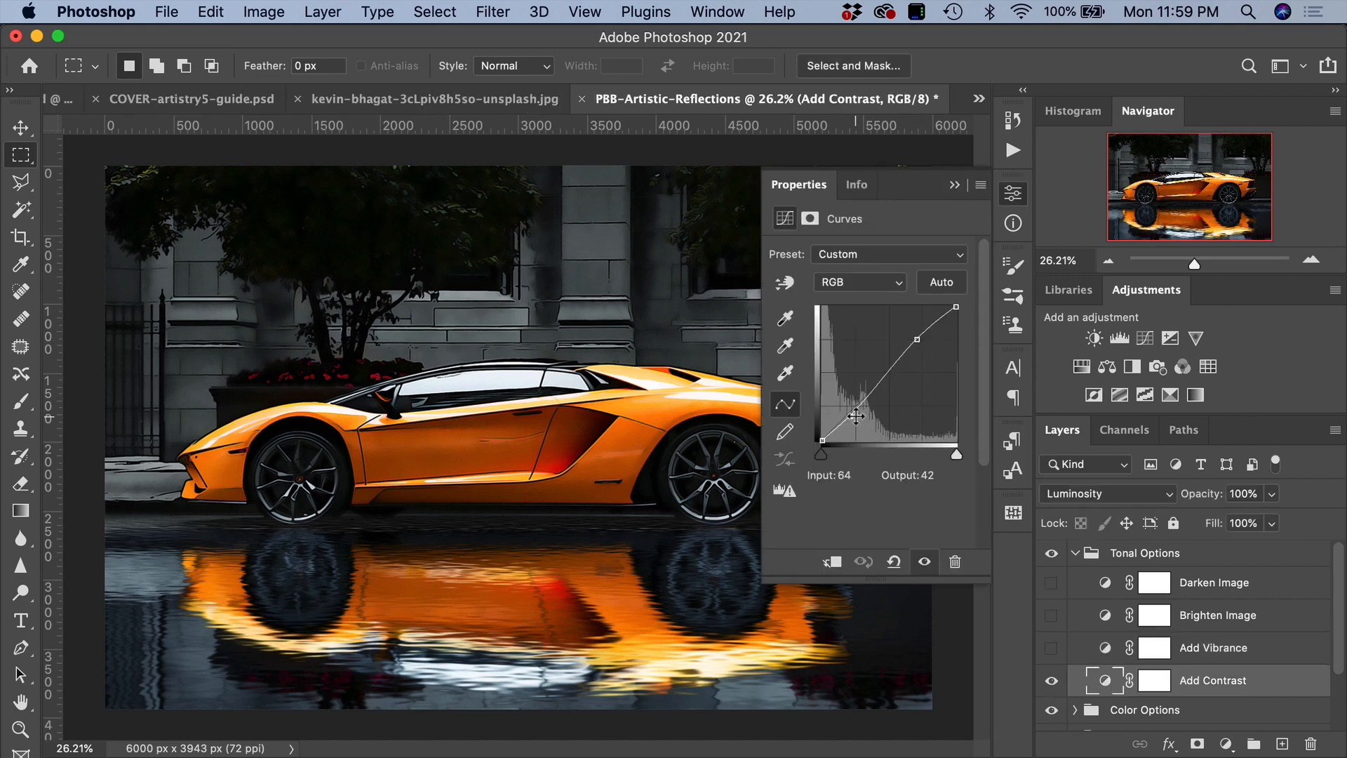
left_click_drag(851, 416, 852, 421)
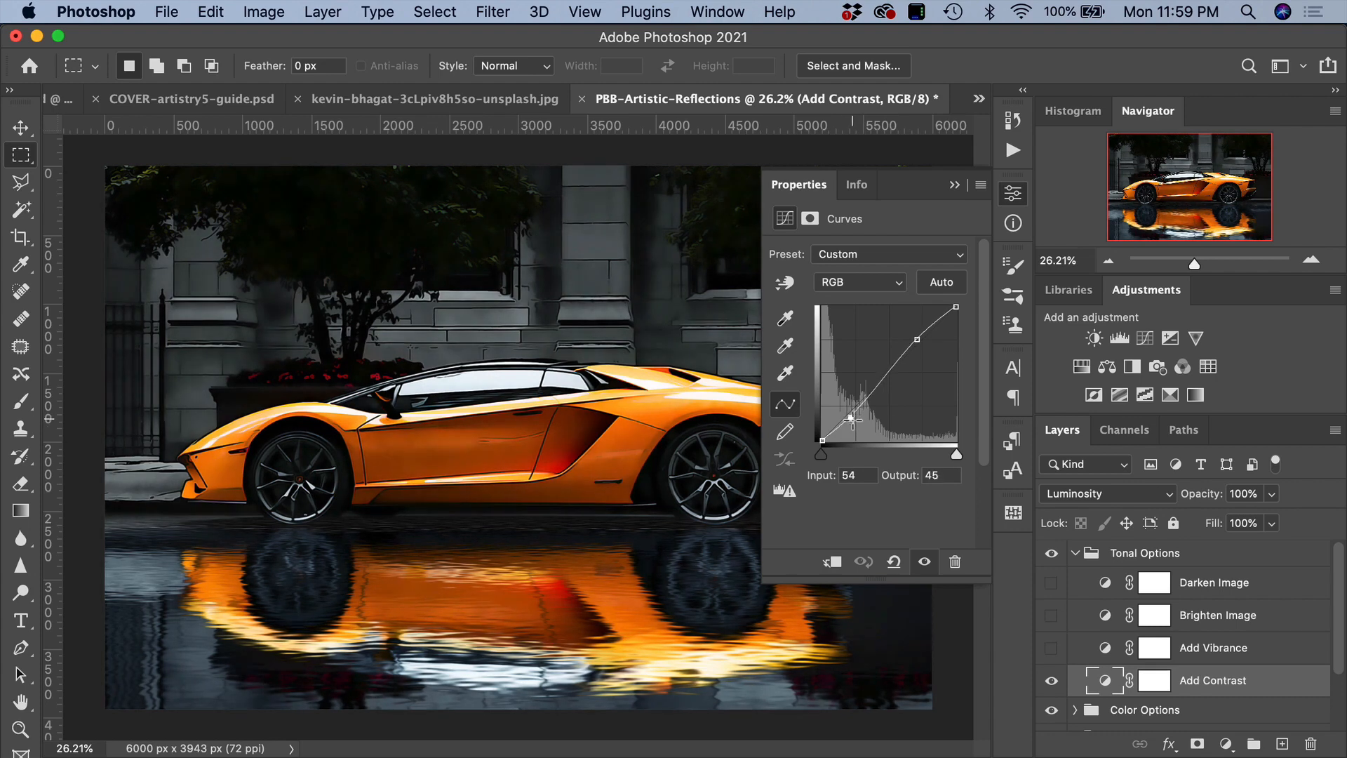
left_click_drag(916, 339, 918, 340)
left_click(955, 185)
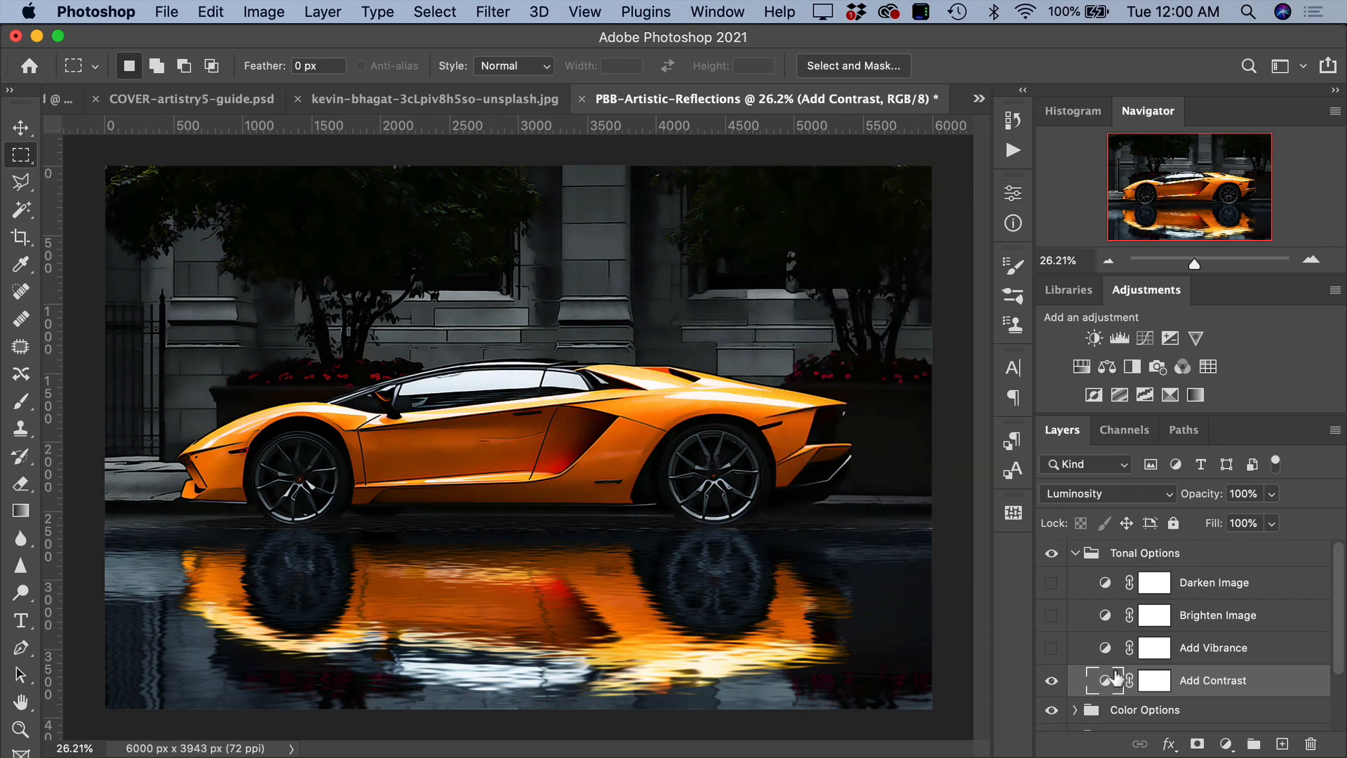
Step: Collapse the Tonal Options group and expand the Color Options group
left_click(1074, 556)
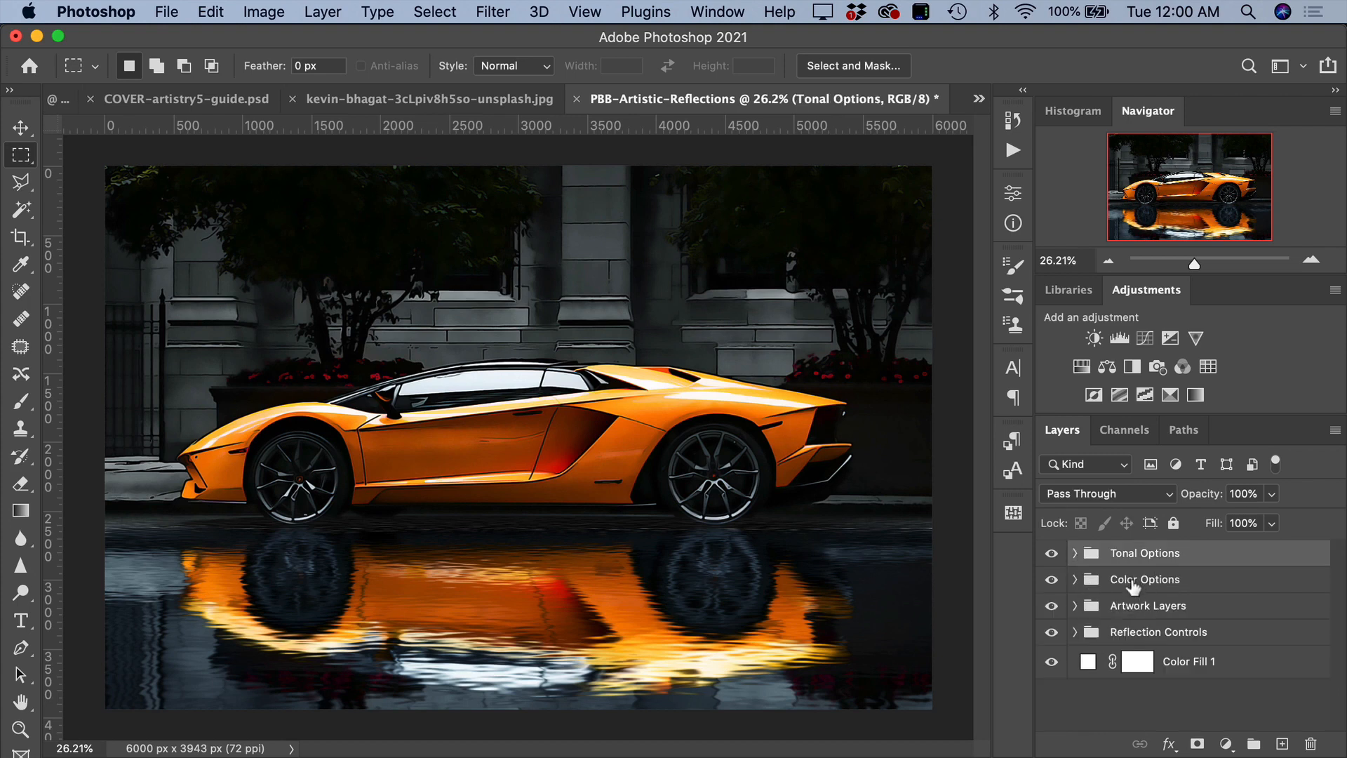
left_click(1162, 583)
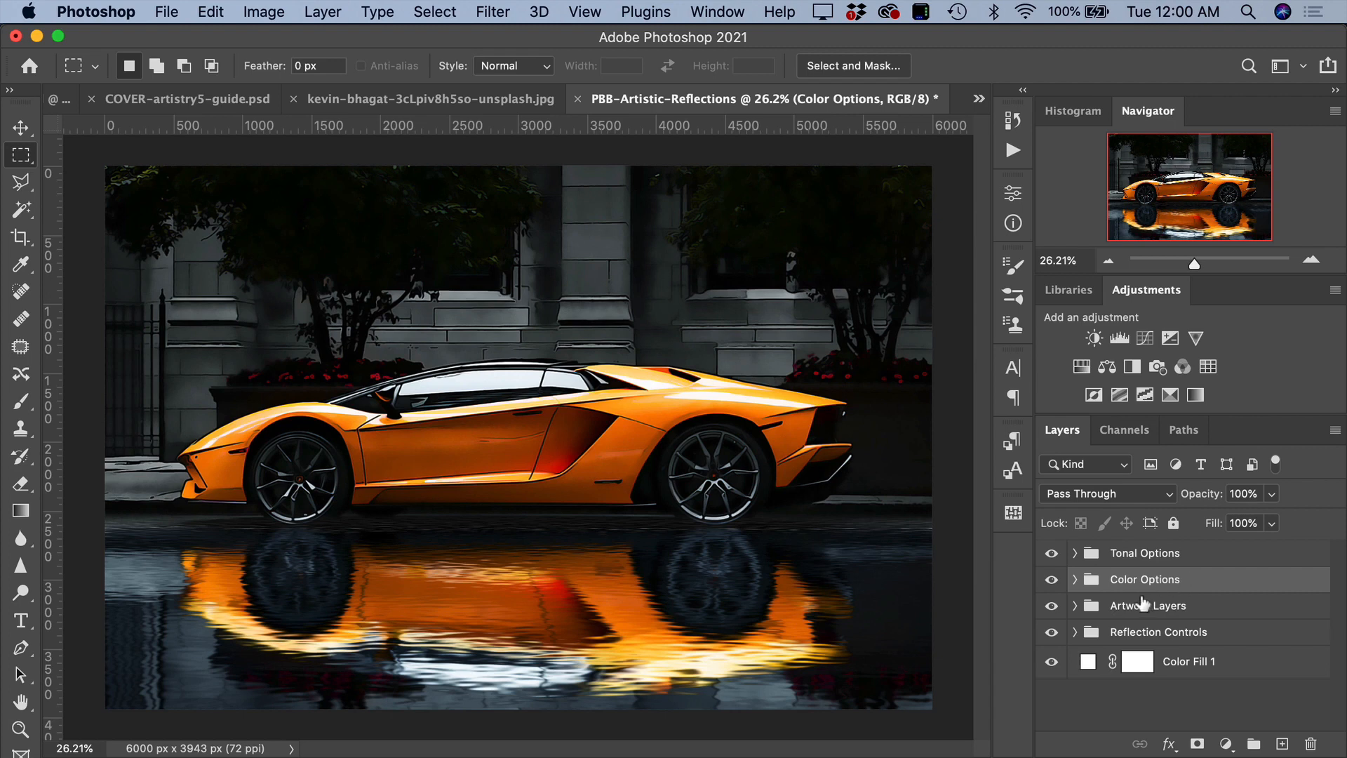
left_click(1075, 579)
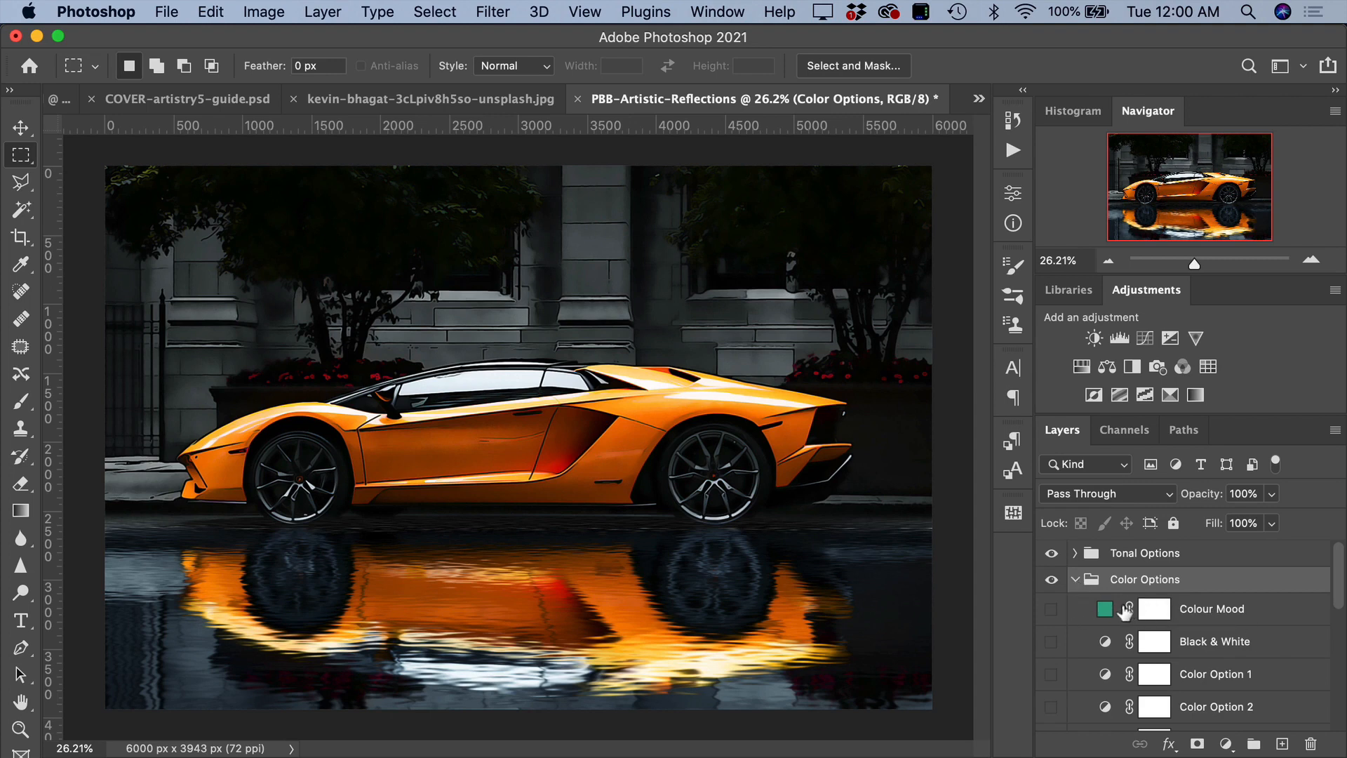
Step: Try the Colour Mood layer with the blue fill 6f86ca, cancel the color change and hide the layer
left_click(1051, 609)
double_click(1105, 609)
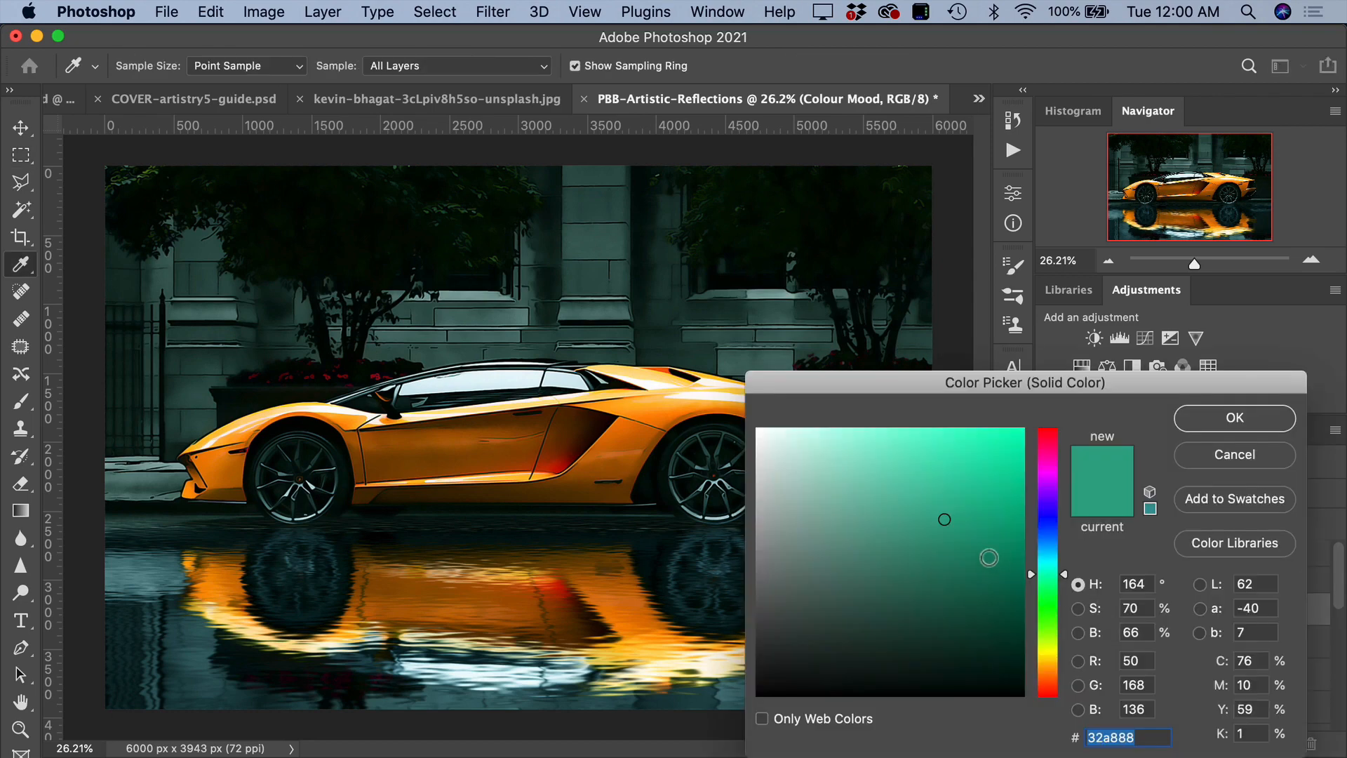
mouse_move(1052, 557)
left_mouse_down()
mouse_move(1053, 442)
mouse_move(1047, 686)
mouse_move(1050, 593)
mouse_move(1061, 600)
mouse_move(1052, 522)
mouse_move(1054, 535)
left_mouse_up()
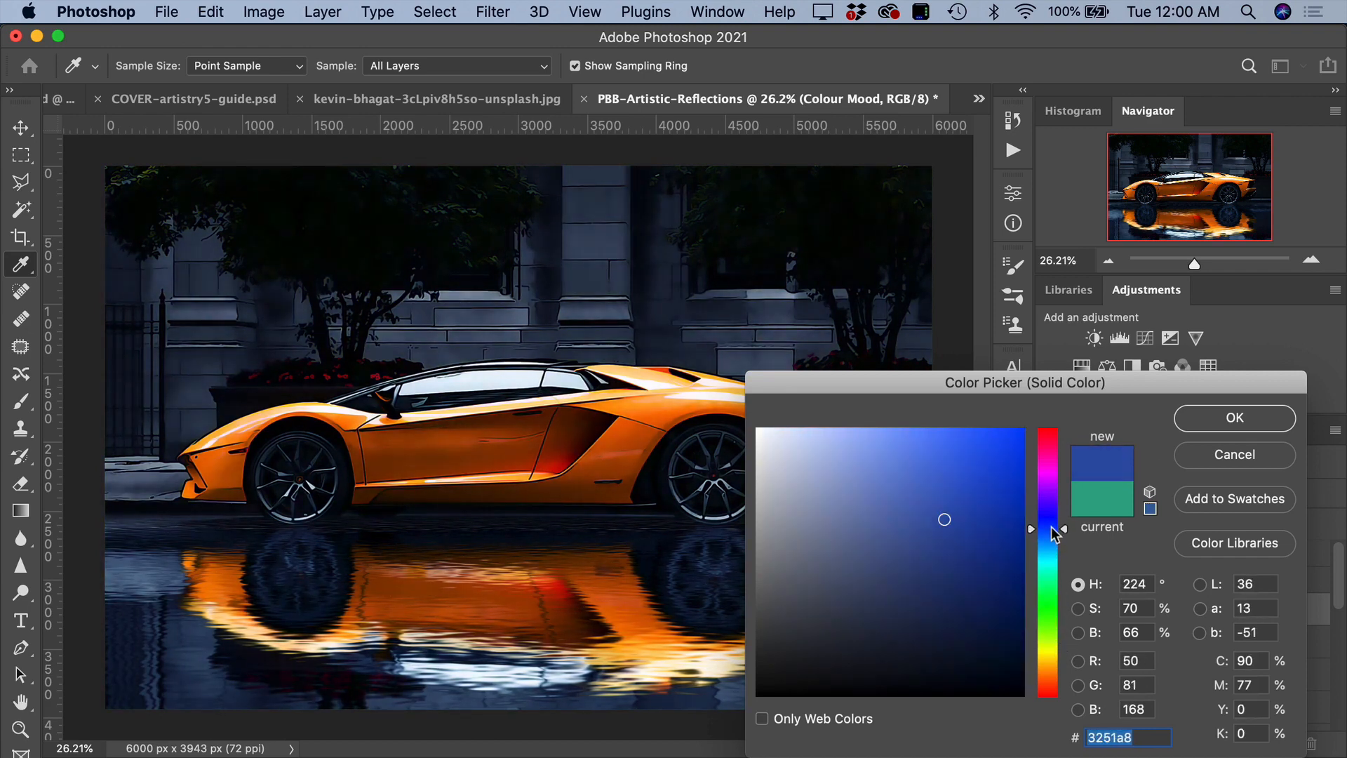
left_click_drag(937, 508, 878, 482)
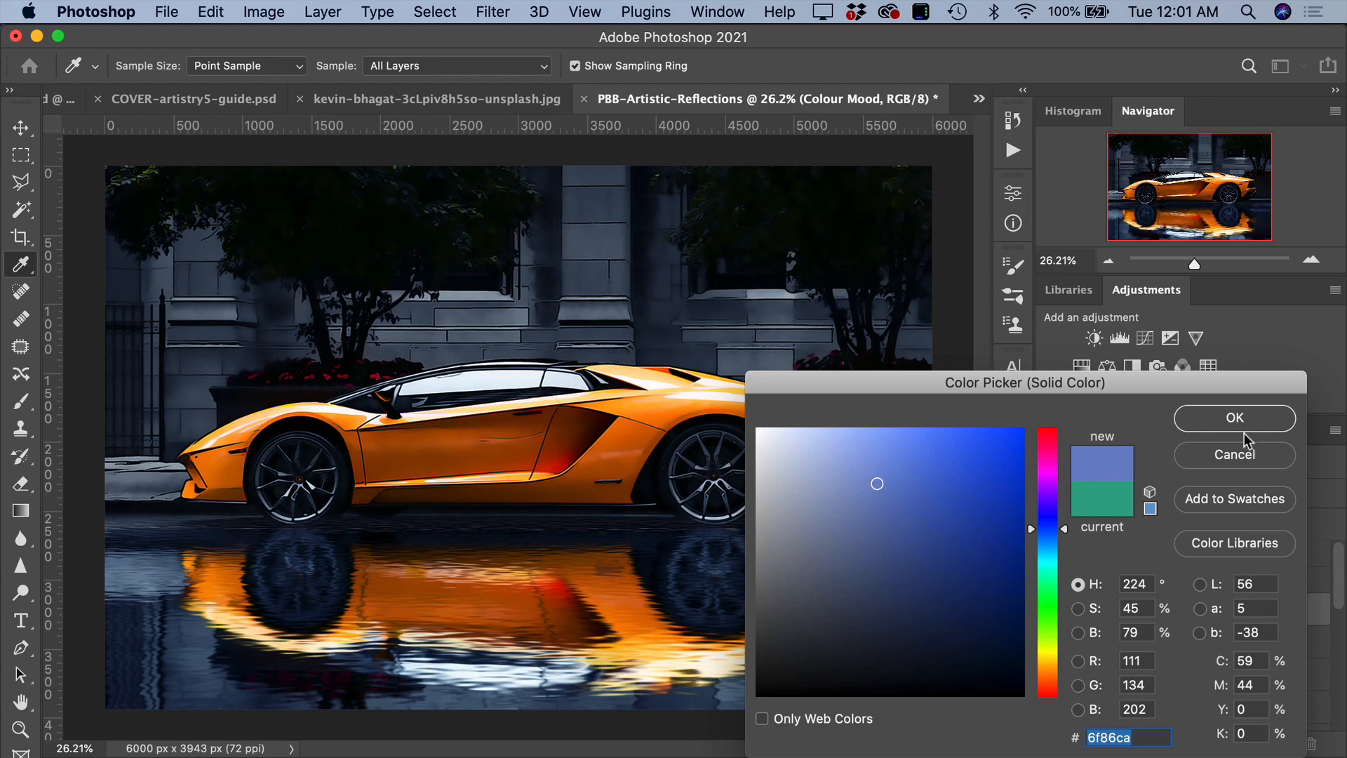
left_click(1222, 454)
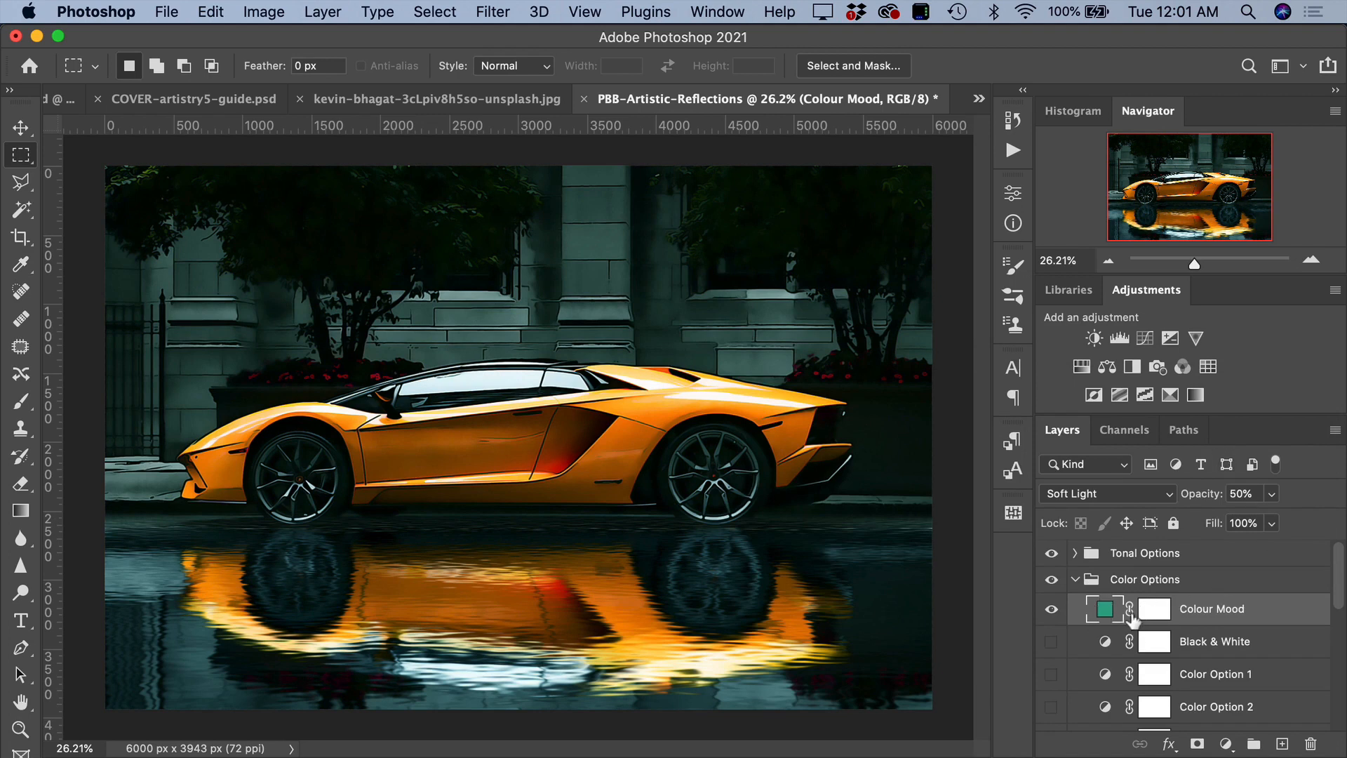
left_click(1047, 610)
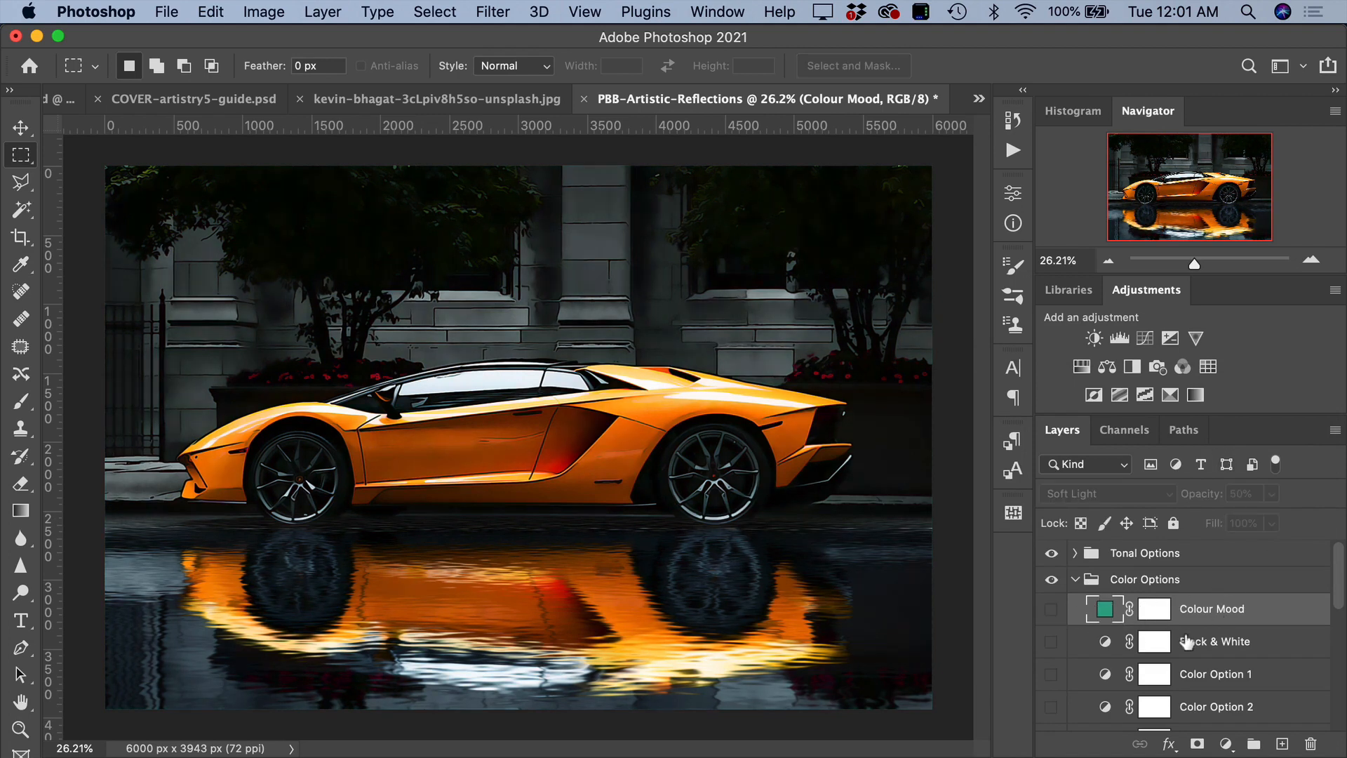
Step: Preview the Black & White layer, hide it again and look through the list of Color Option layers
scroll(1186, 645, "down", 3)
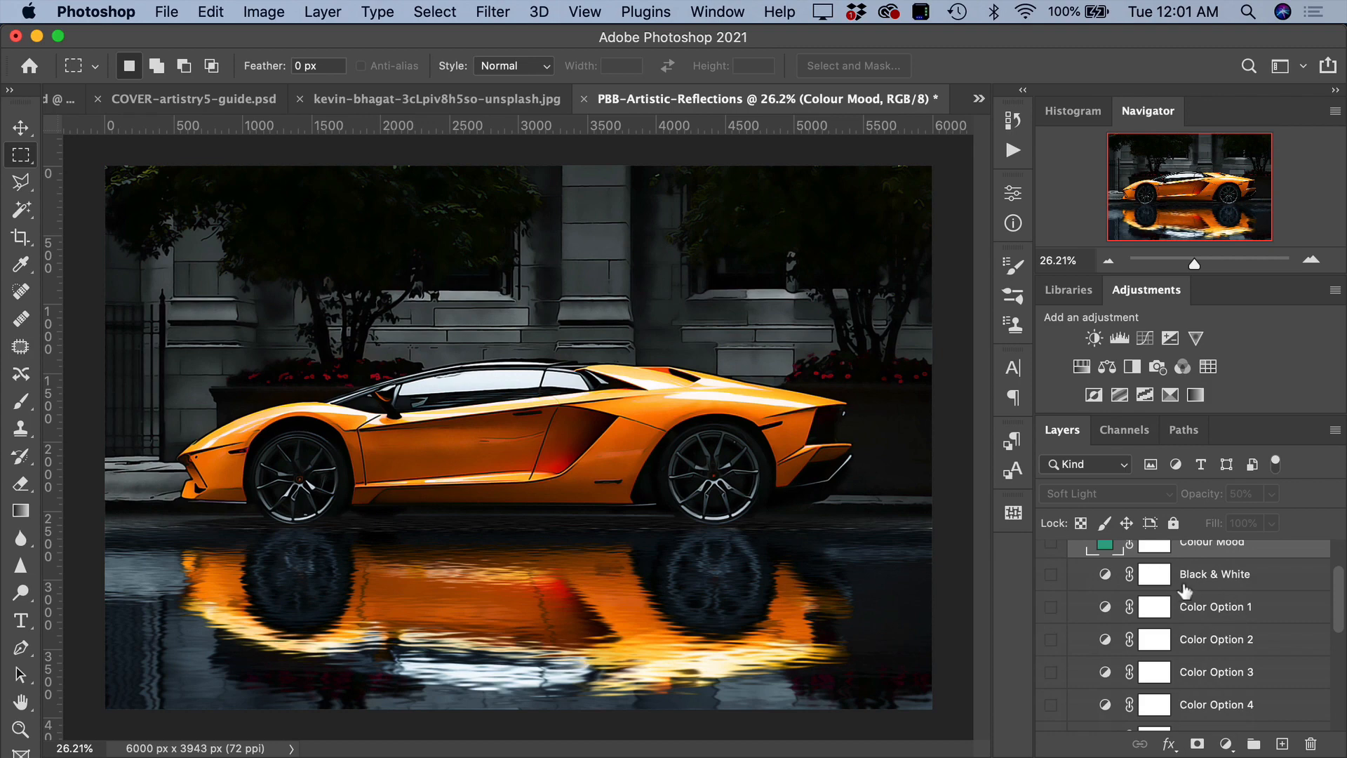
left_click(1050, 575)
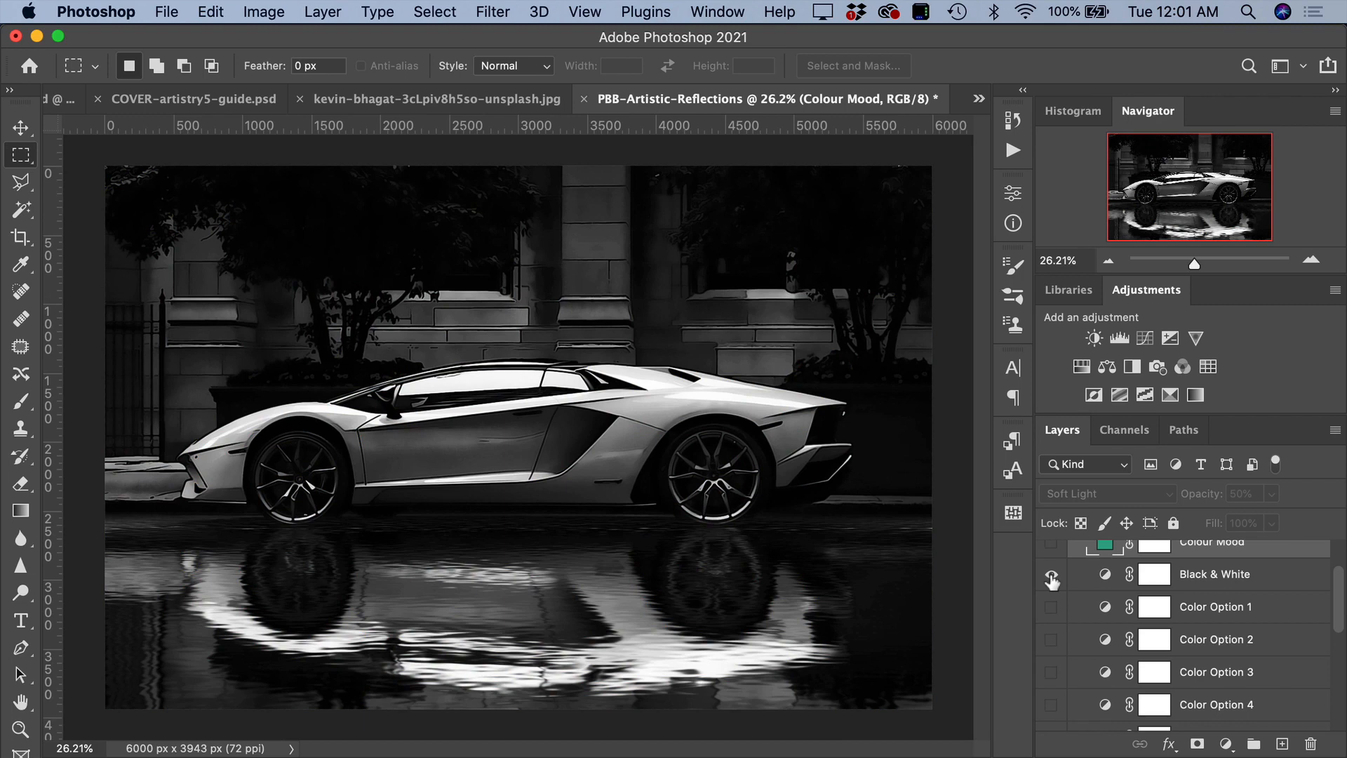
left_click(1051, 575)
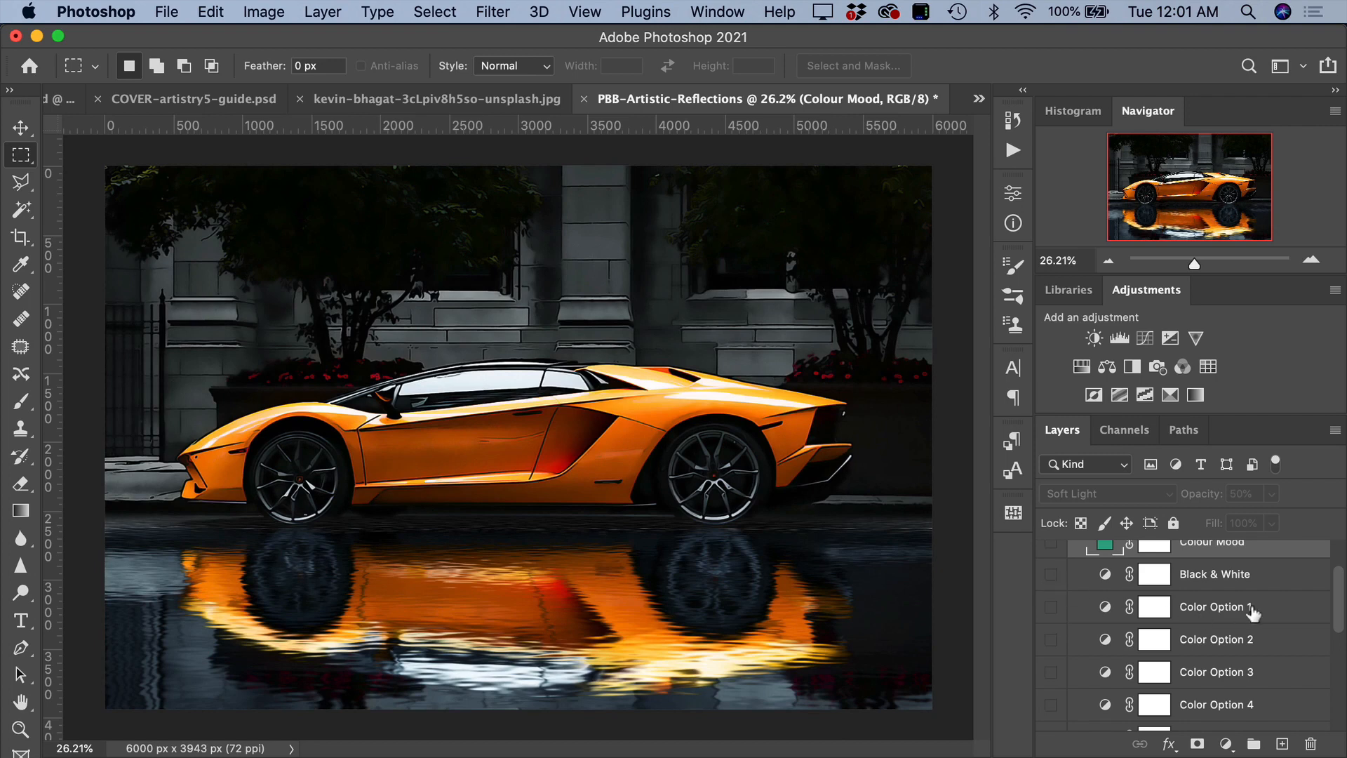
scroll(1253, 612, "down", 3)
scroll(1252, 613, "up", 2)
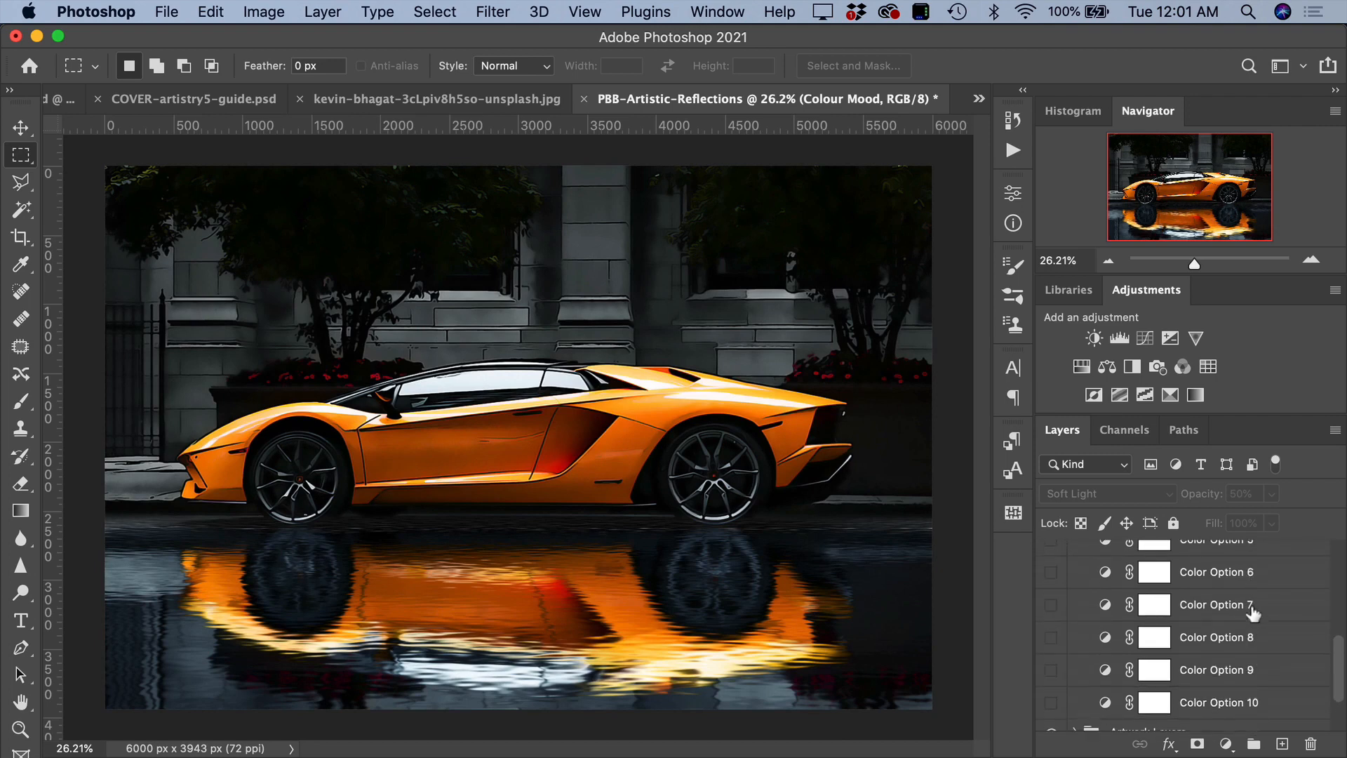
scroll(1253, 612, "up", 1)
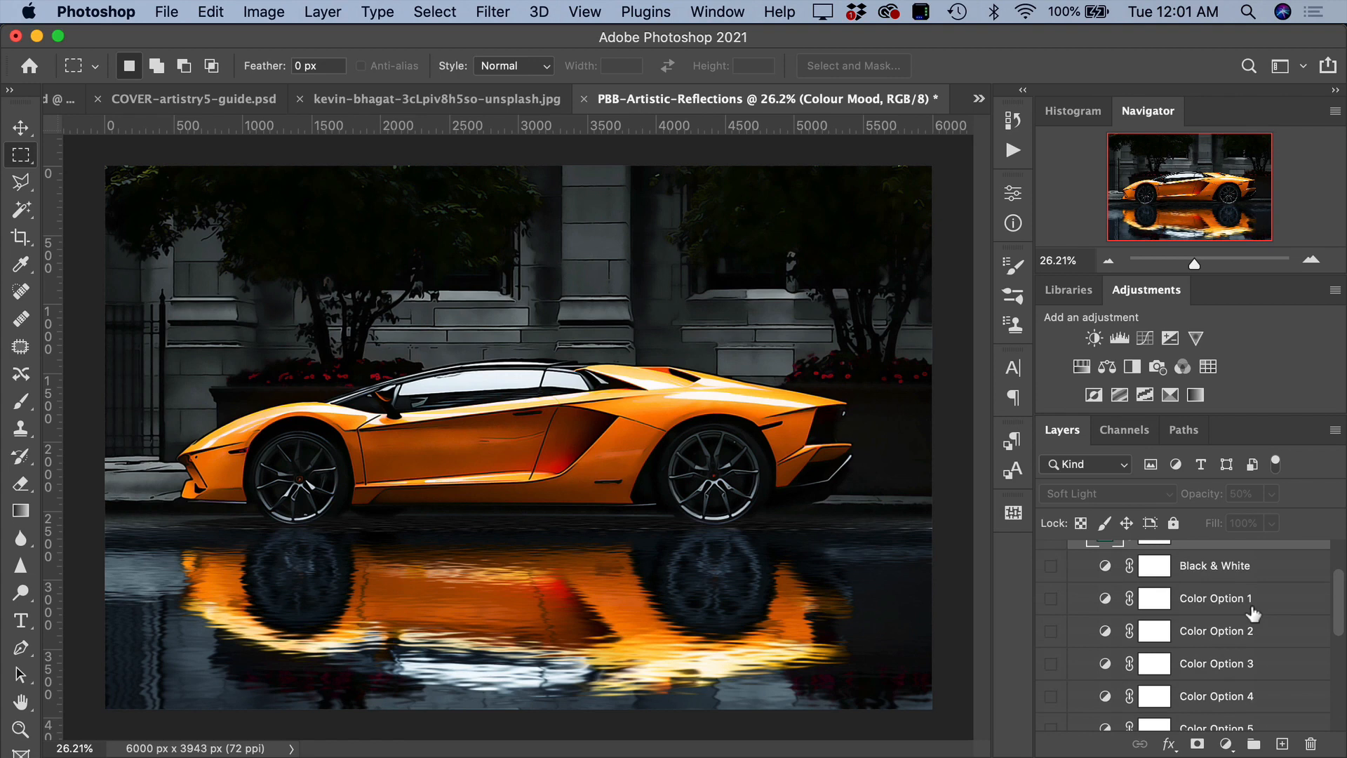
Step: Compare the image with and without Color Option 1, and preview Color Options 2 and 3, leaving all three hidden
left_click(1050, 604)
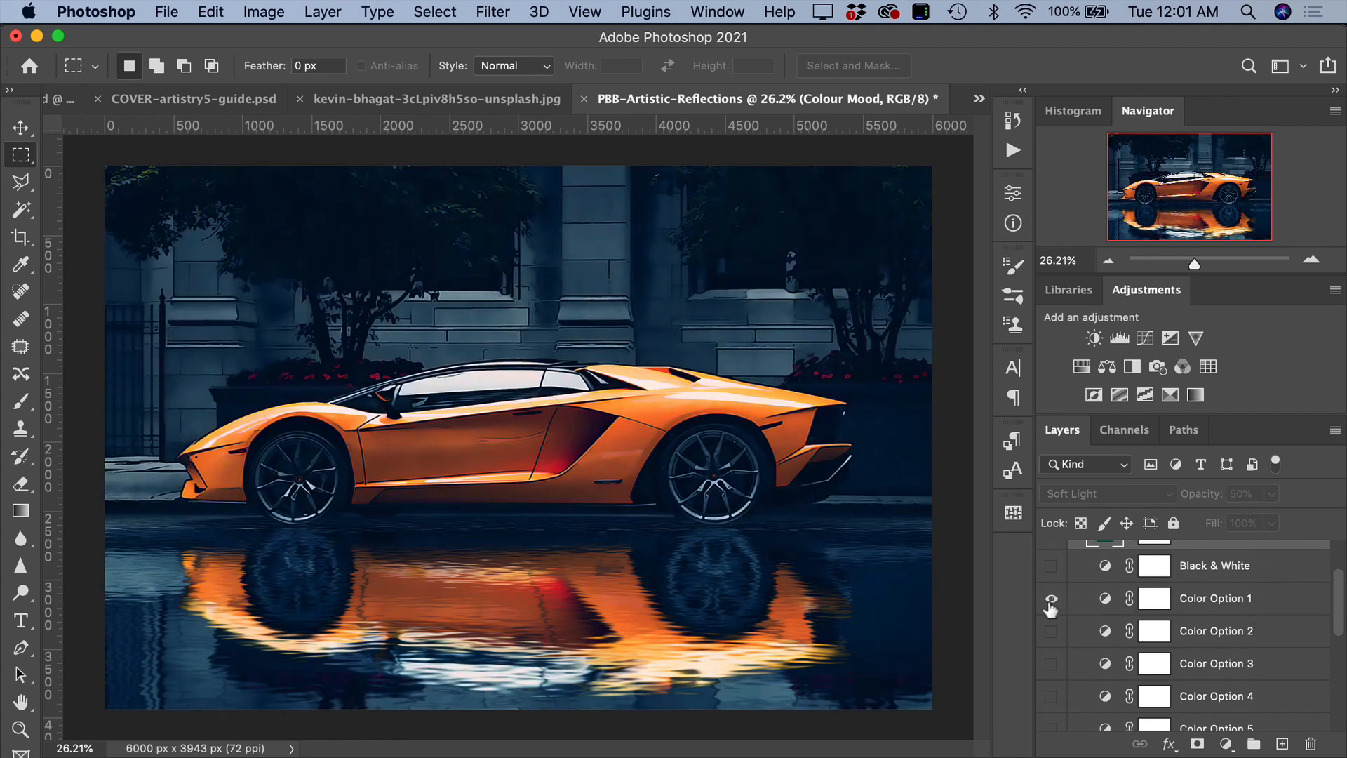
left_click(1050, 604)
left_click(1050, 605)
left_click(1050, 604)
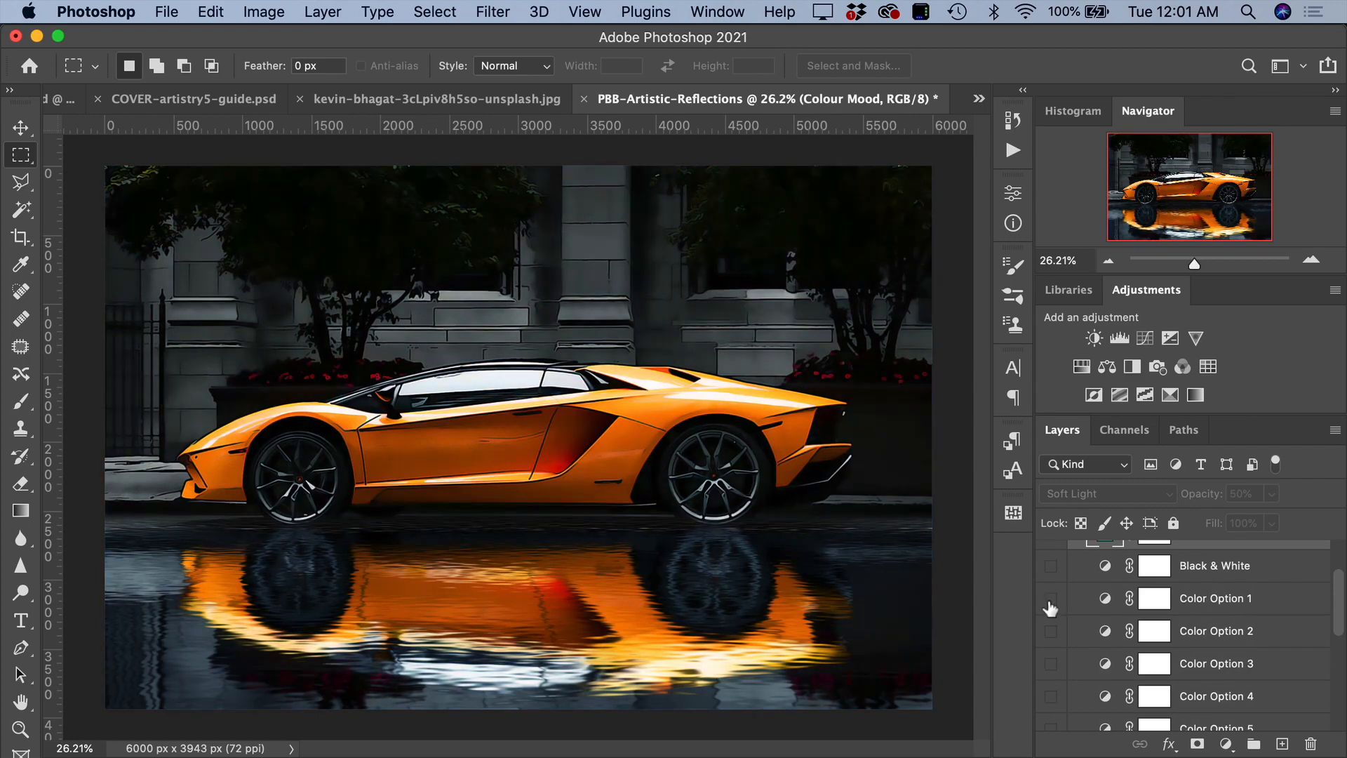
left_click(1050, 639)
left_click(1050, 672)
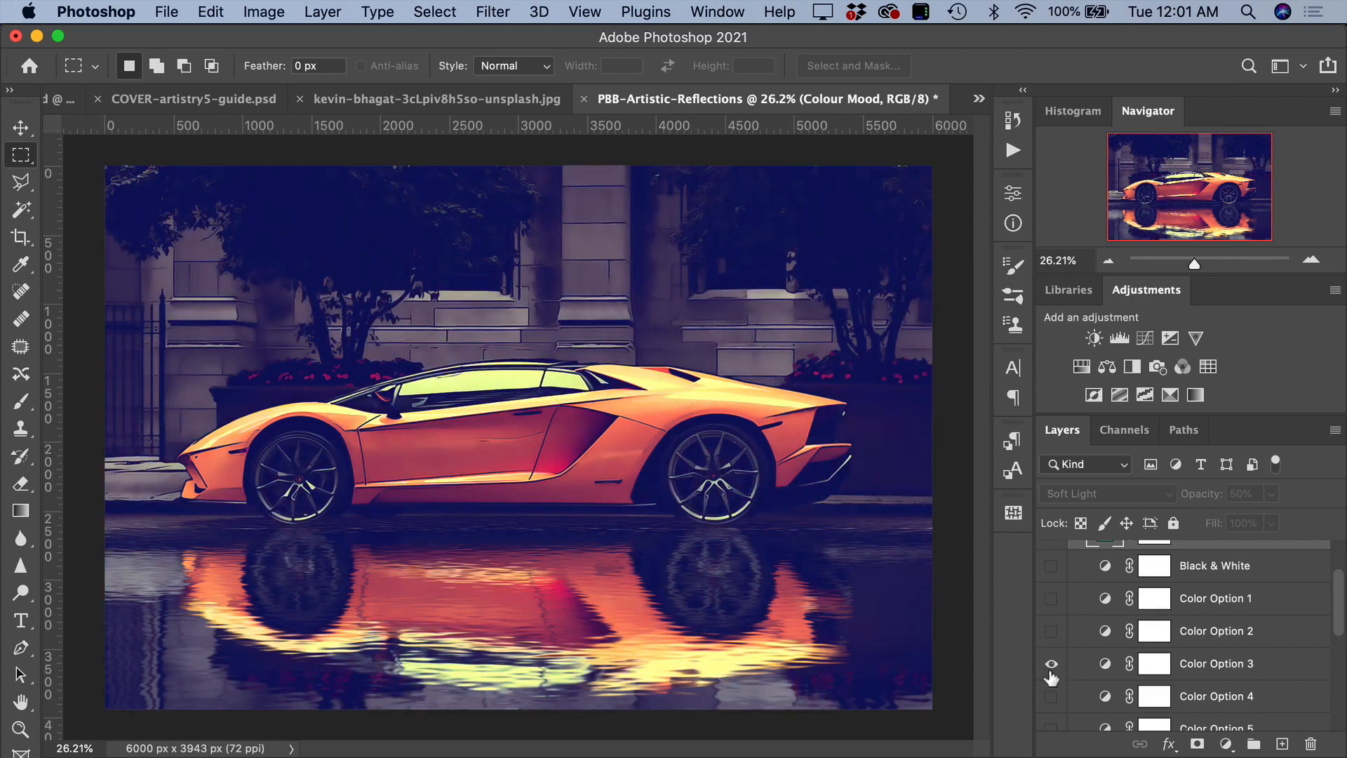
left_click(1050, 664)
Step: Try Color Option 4 at 49% and 77% opacity, comparing the image with and without it, and hide the layer
left_click(1051, 696)
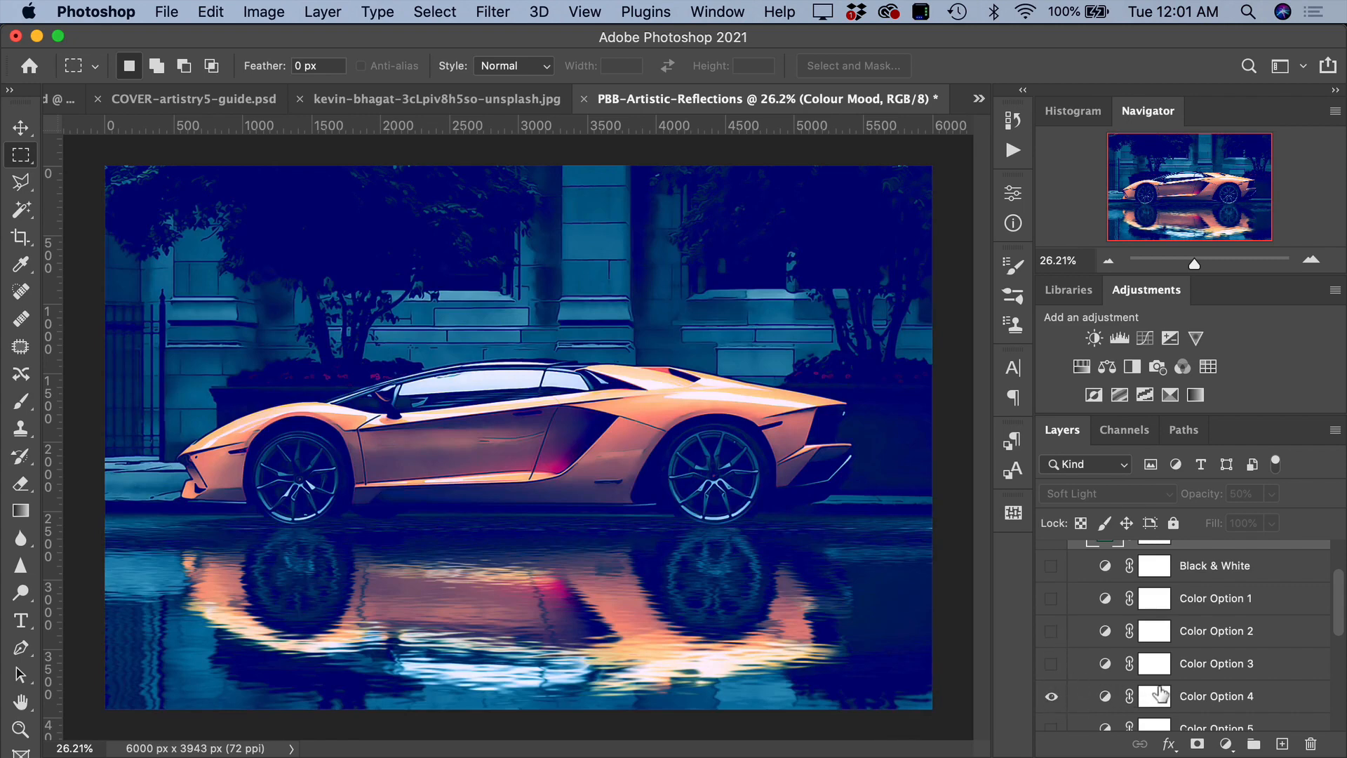
left_click(1213, 702)
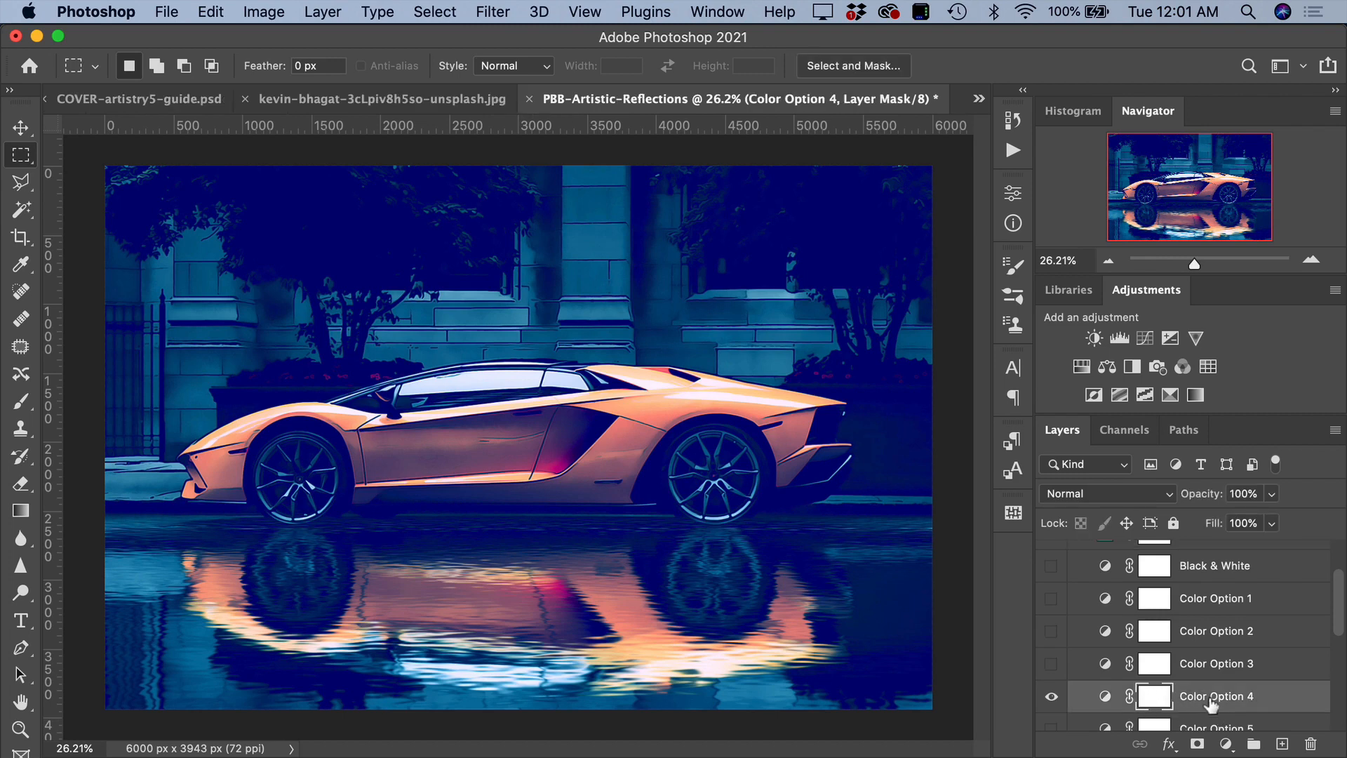
left_click_drag(1203, 498, 1152, 499)
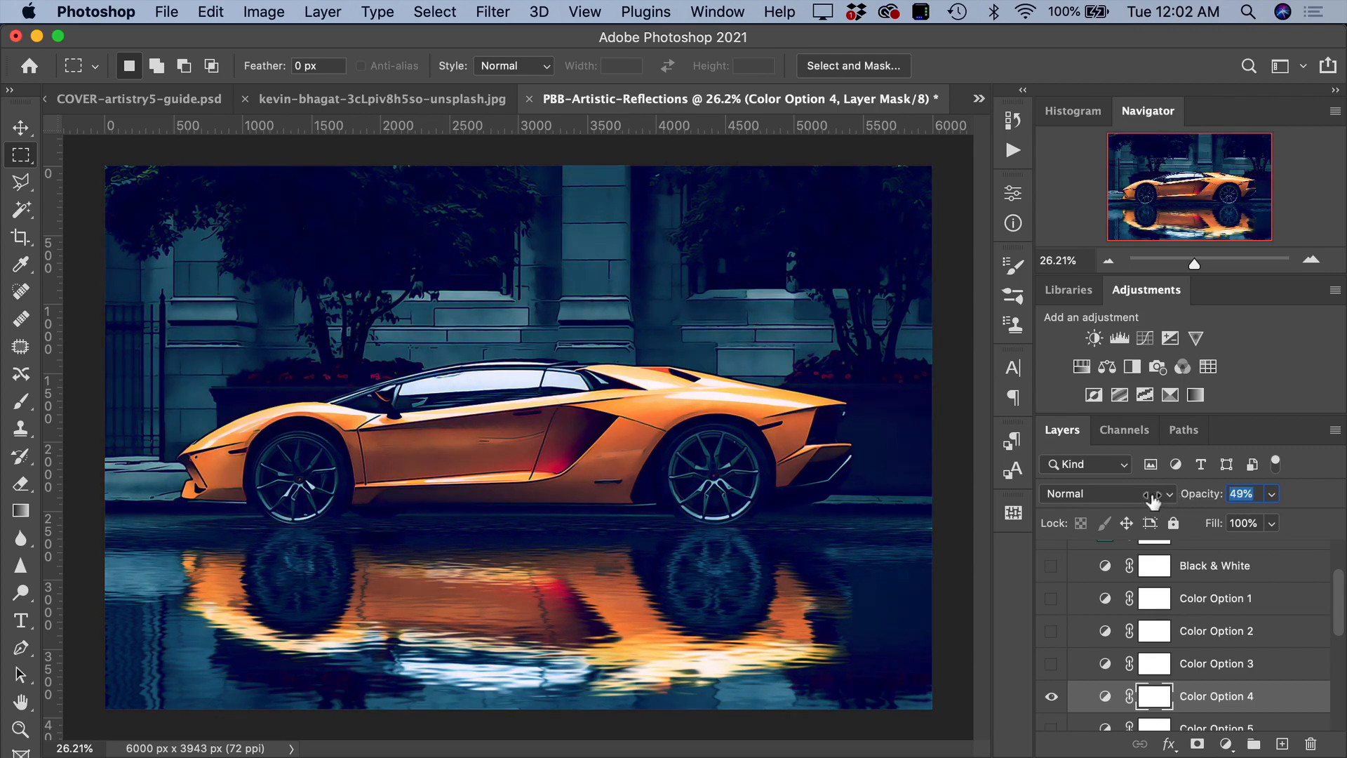
left_click(1051, 697)
left_click(1050, 698)
left_click(1050, 697)
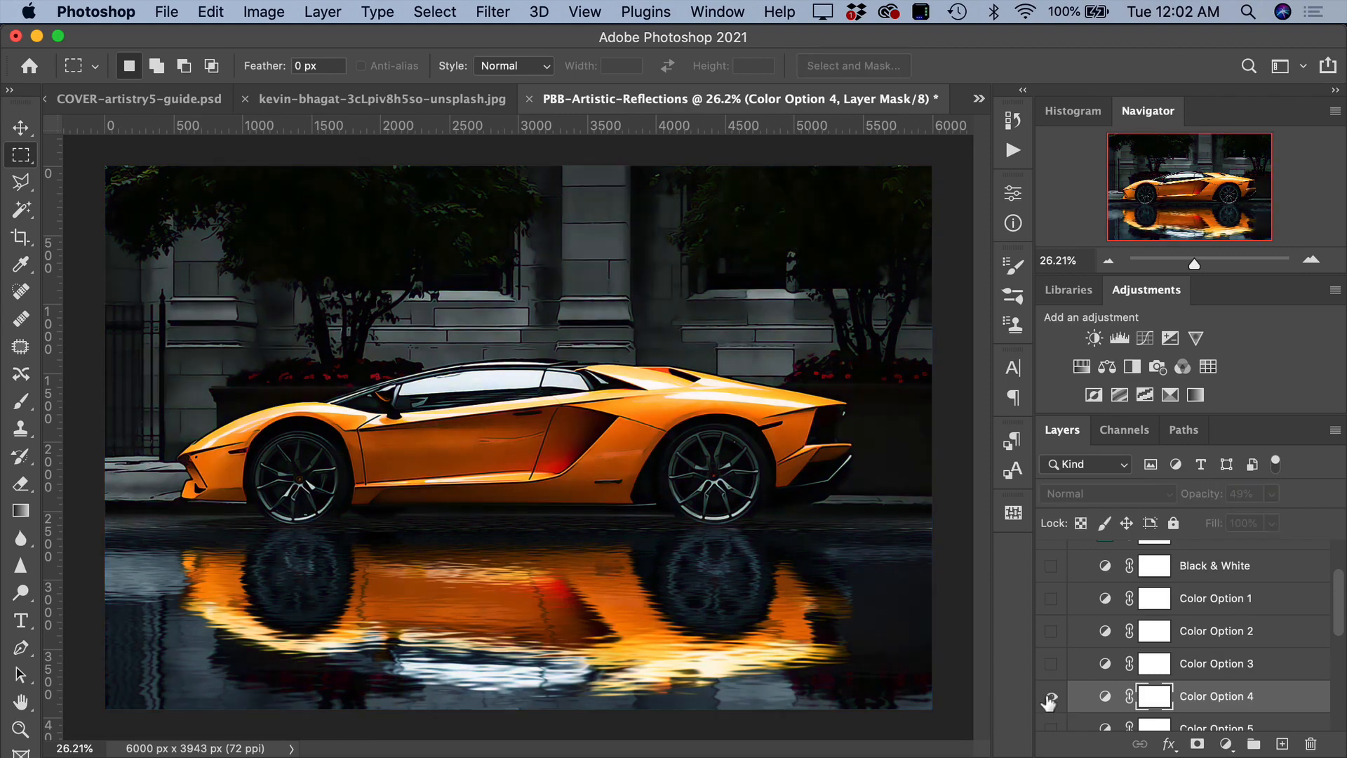
left_click(1051, 697)
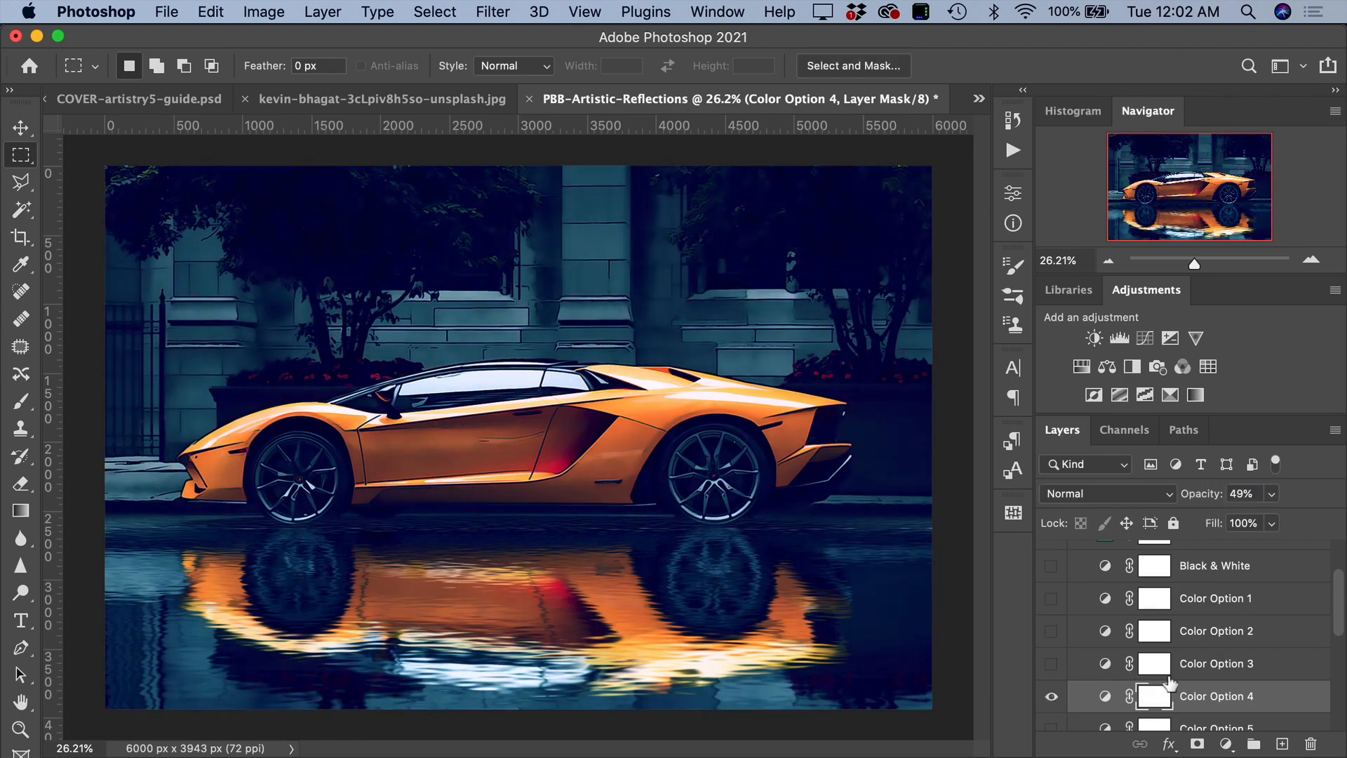
left_click_drag(1201, 495, 1229, 489)
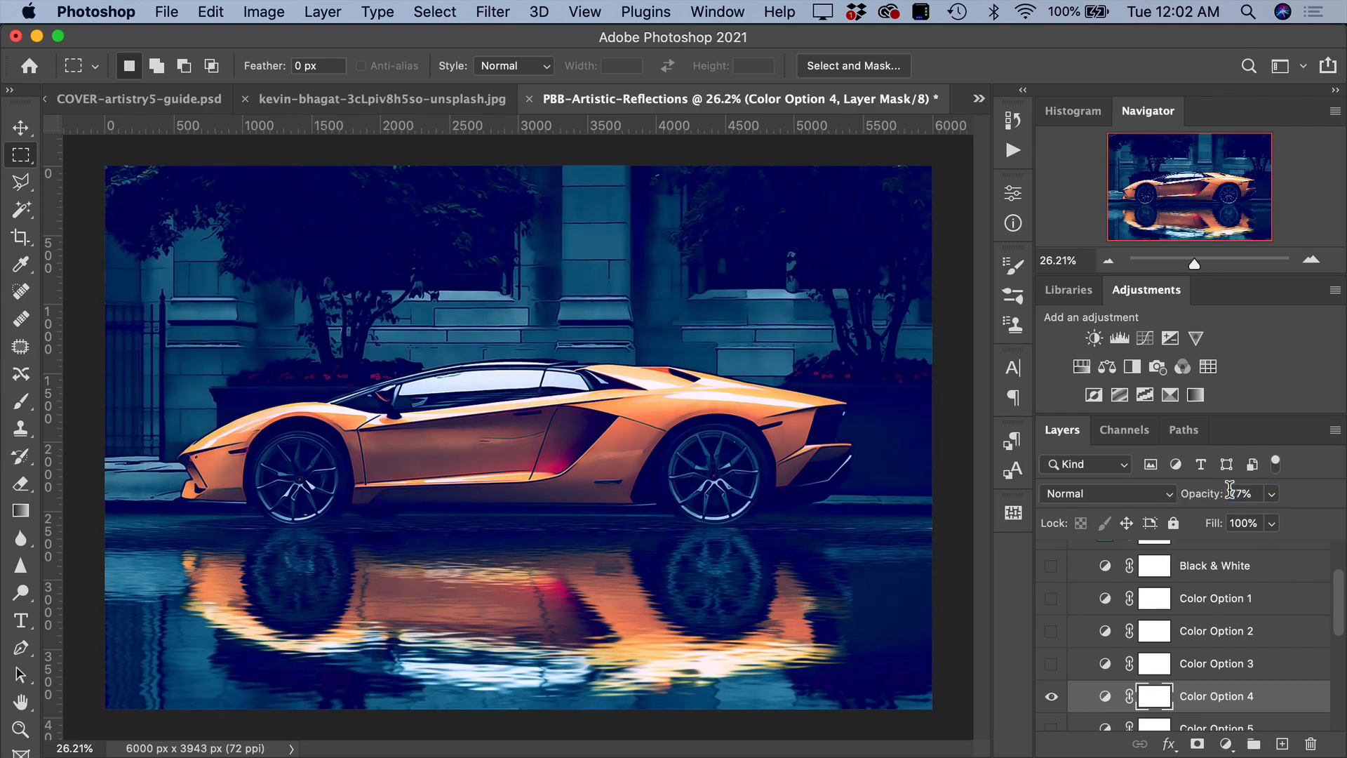
left_click(1051, 696)
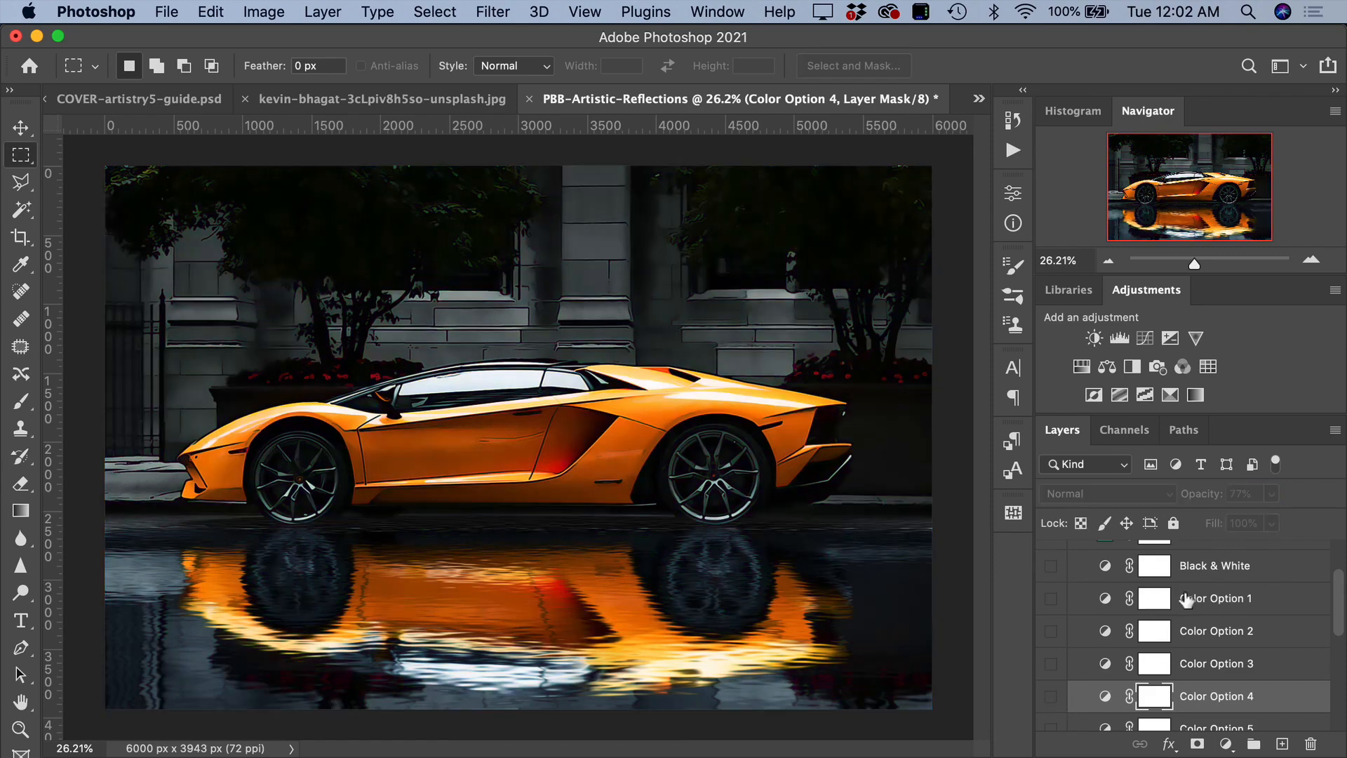
Step: Show the Color Option 1 layer and collapse the Color Options group
left_click(1050, 598)
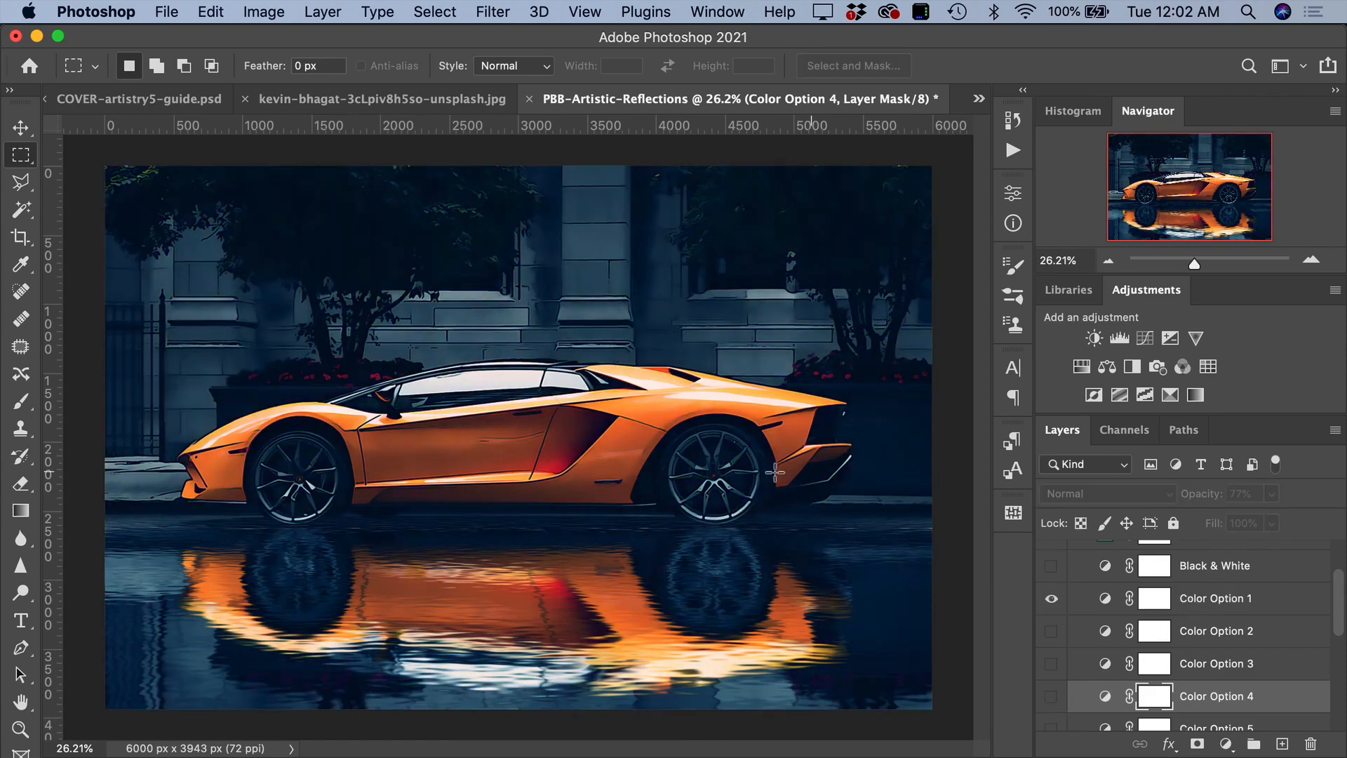
scroll(1191, 608, "up", 1)
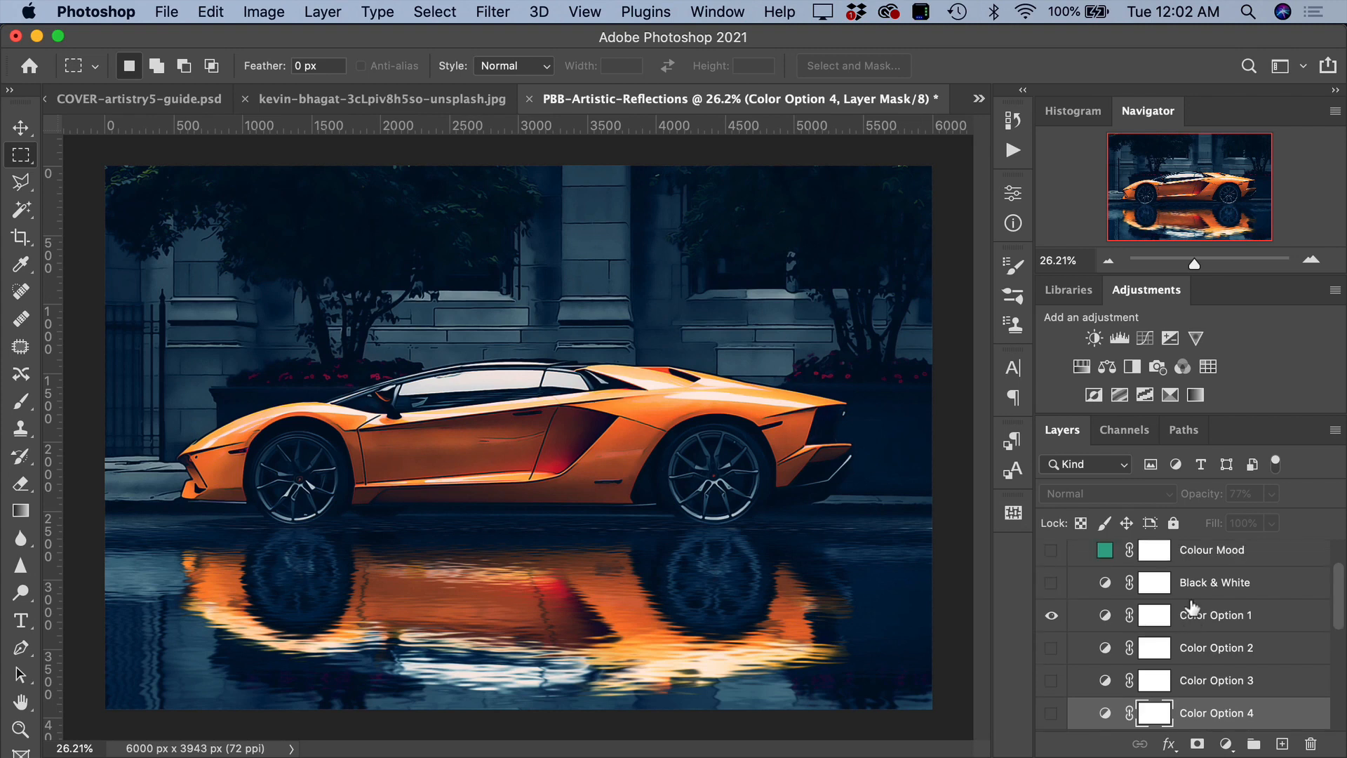
scroll(1191, 607, "up", 3)
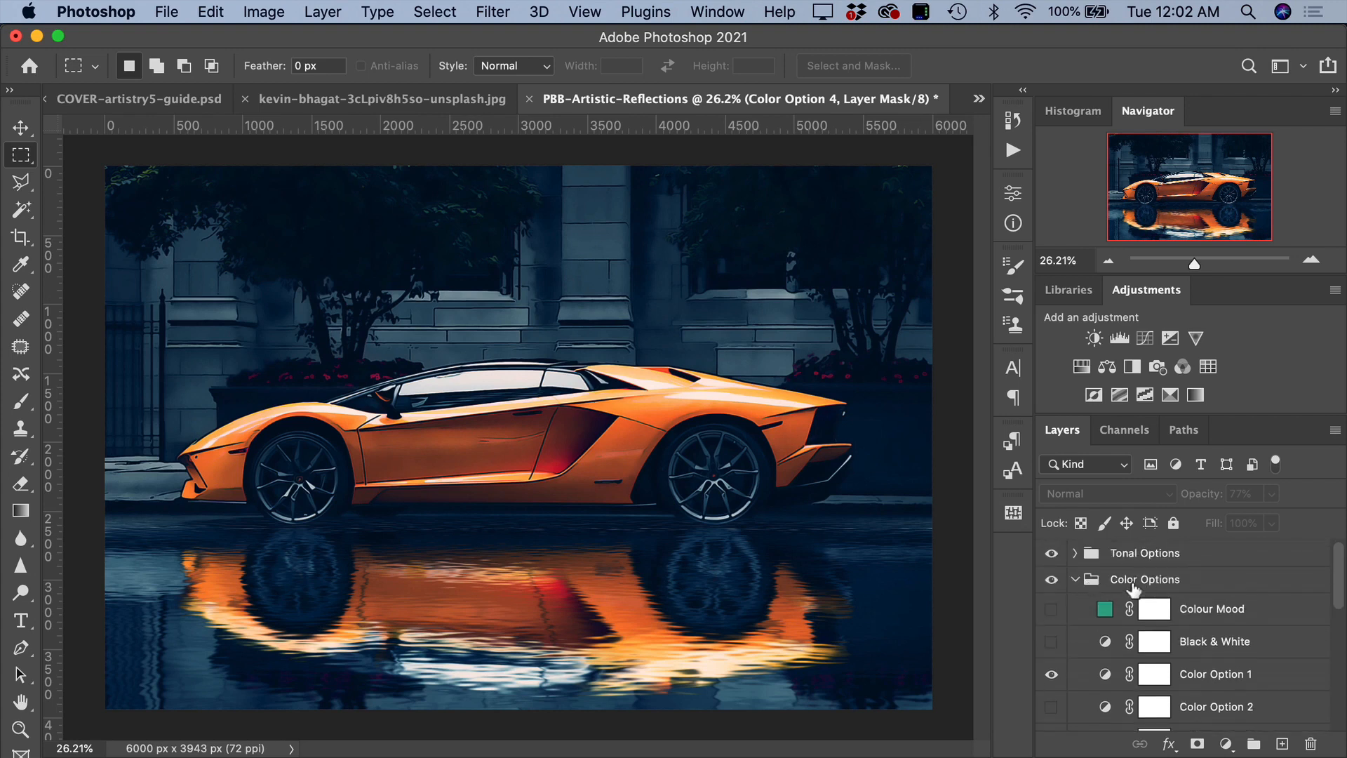
left_click(1074, 580)
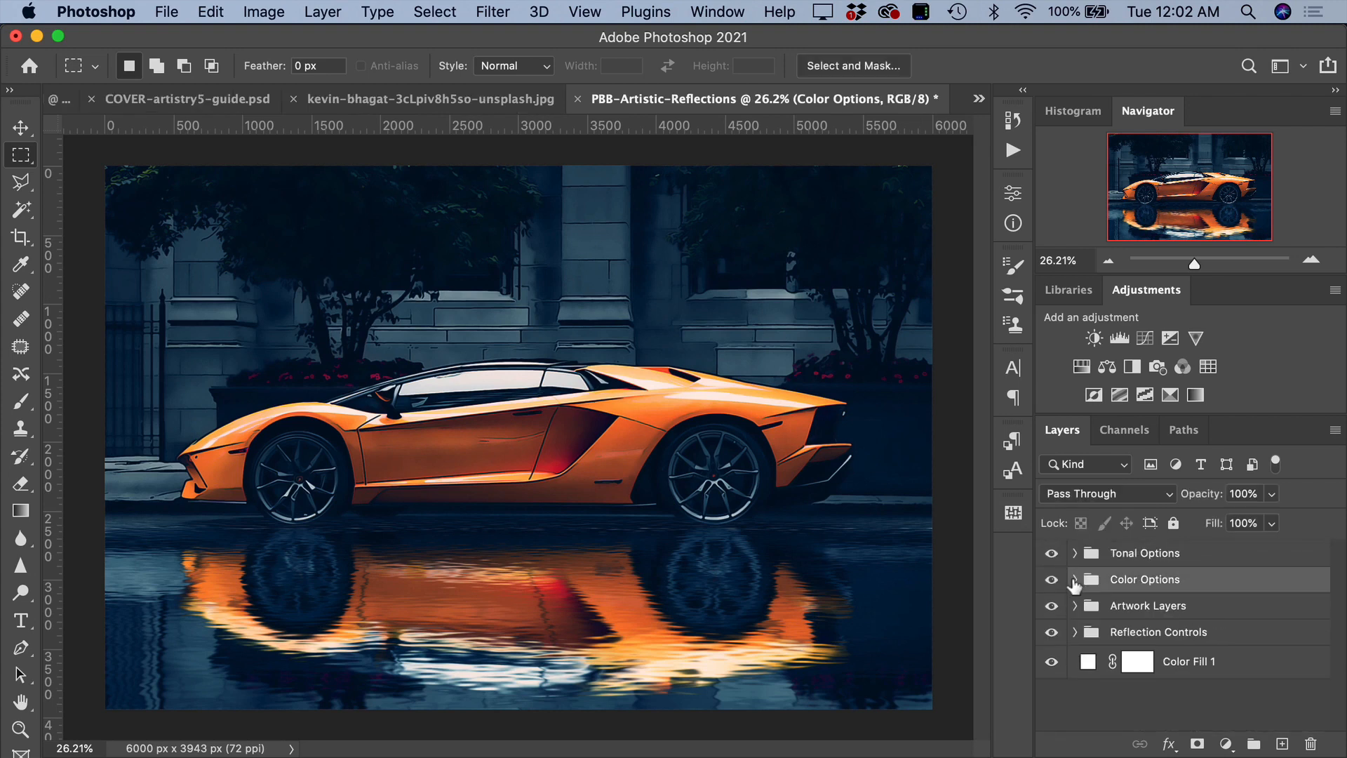
Step: Expand the Artwork Layers group and set the Art Brightness/Contrast layer to brightness 61 and contrast 0
left_click(1138, 608)
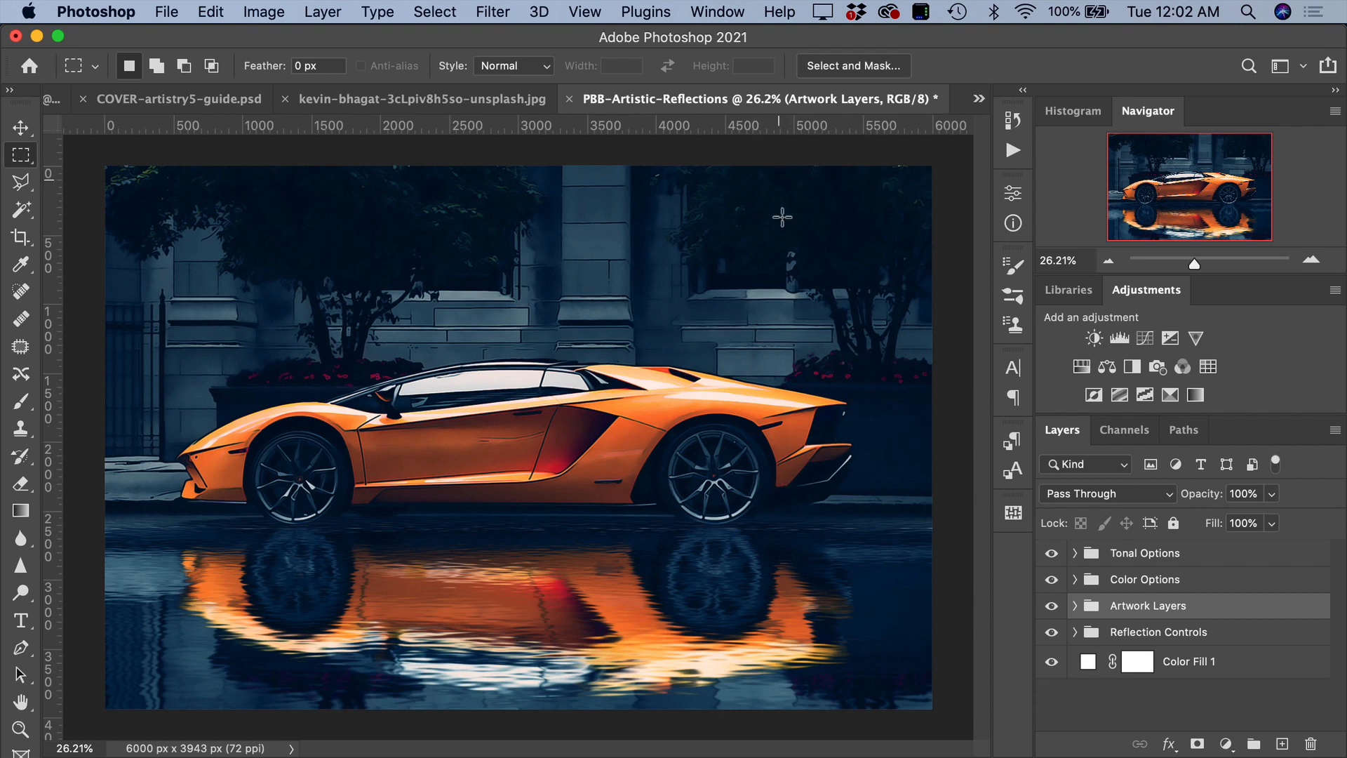
left_click(1074, 606)
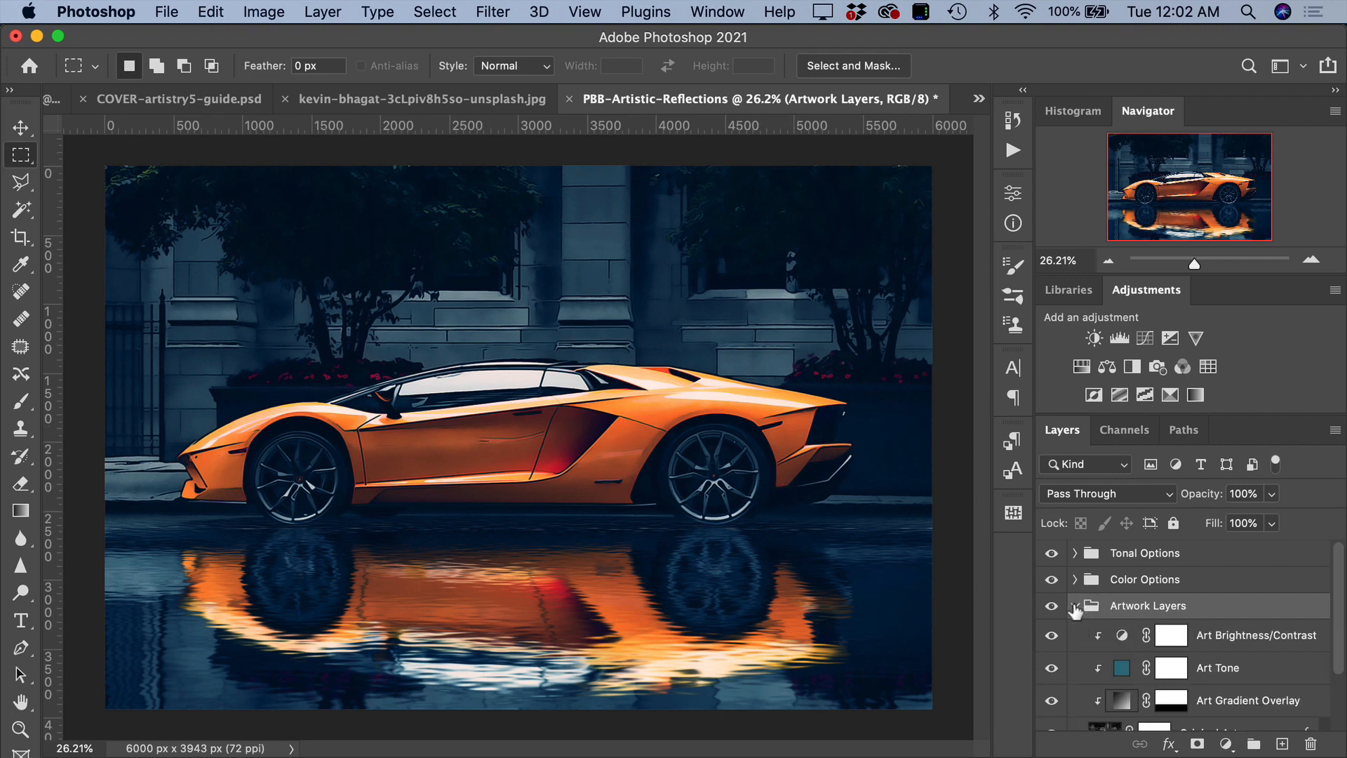
scroll(1148, 628, "down", 2)
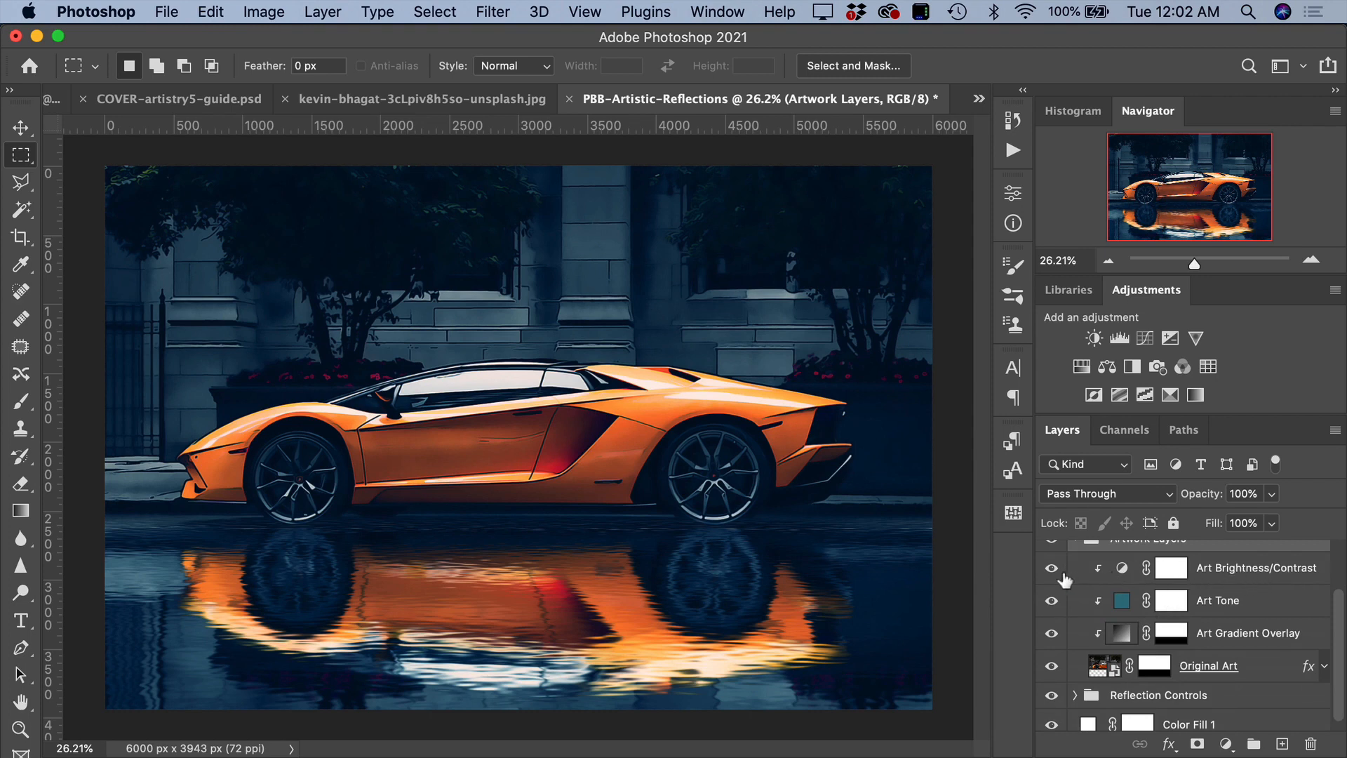
double_click(1121, 570)
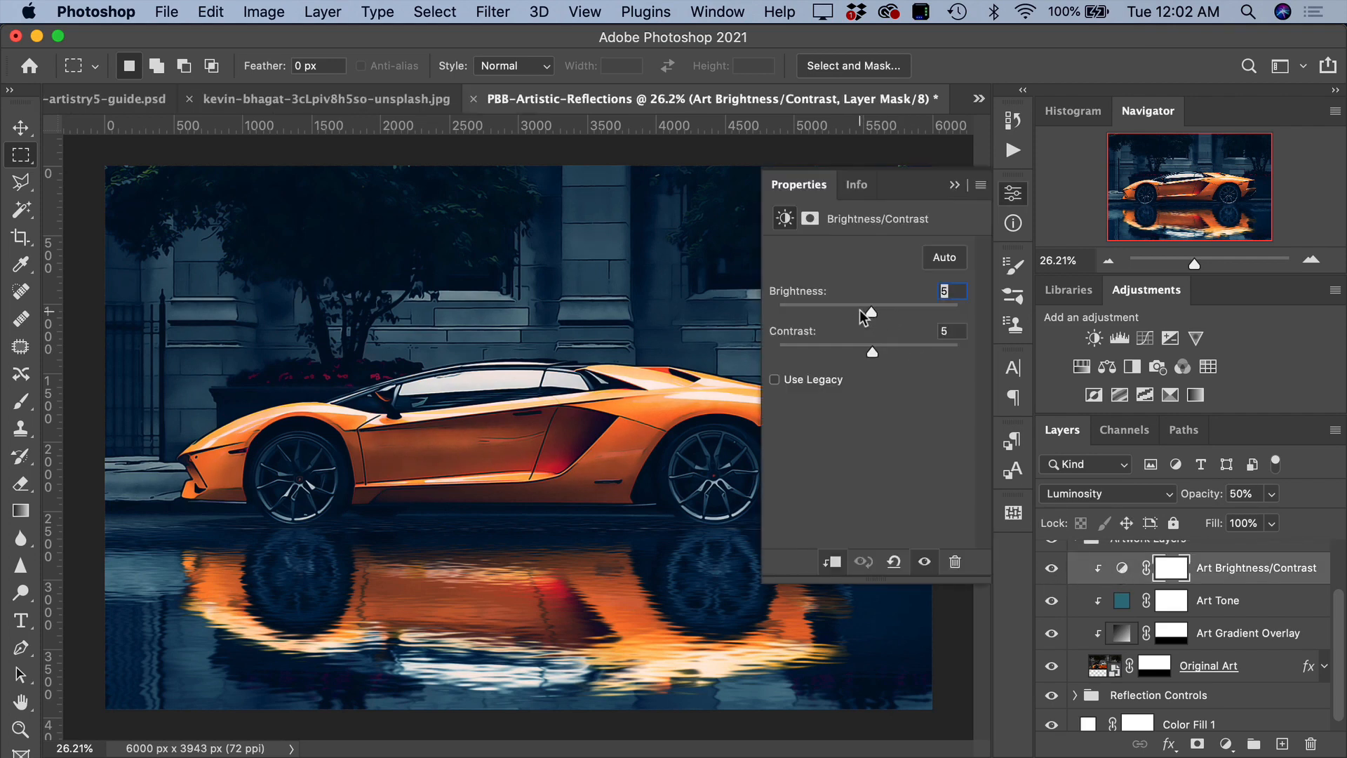
left_click_drag(871, 309, 870, 352)
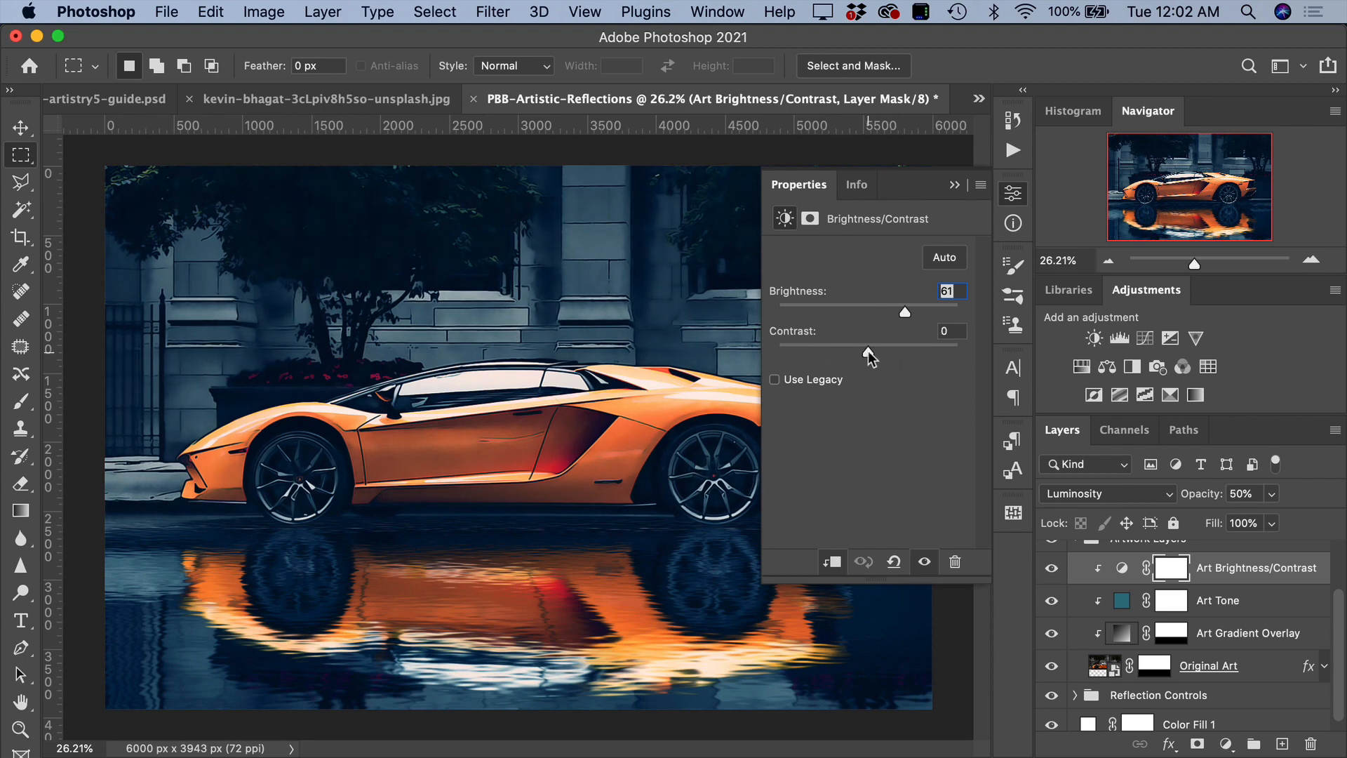
left_click(954, 184)
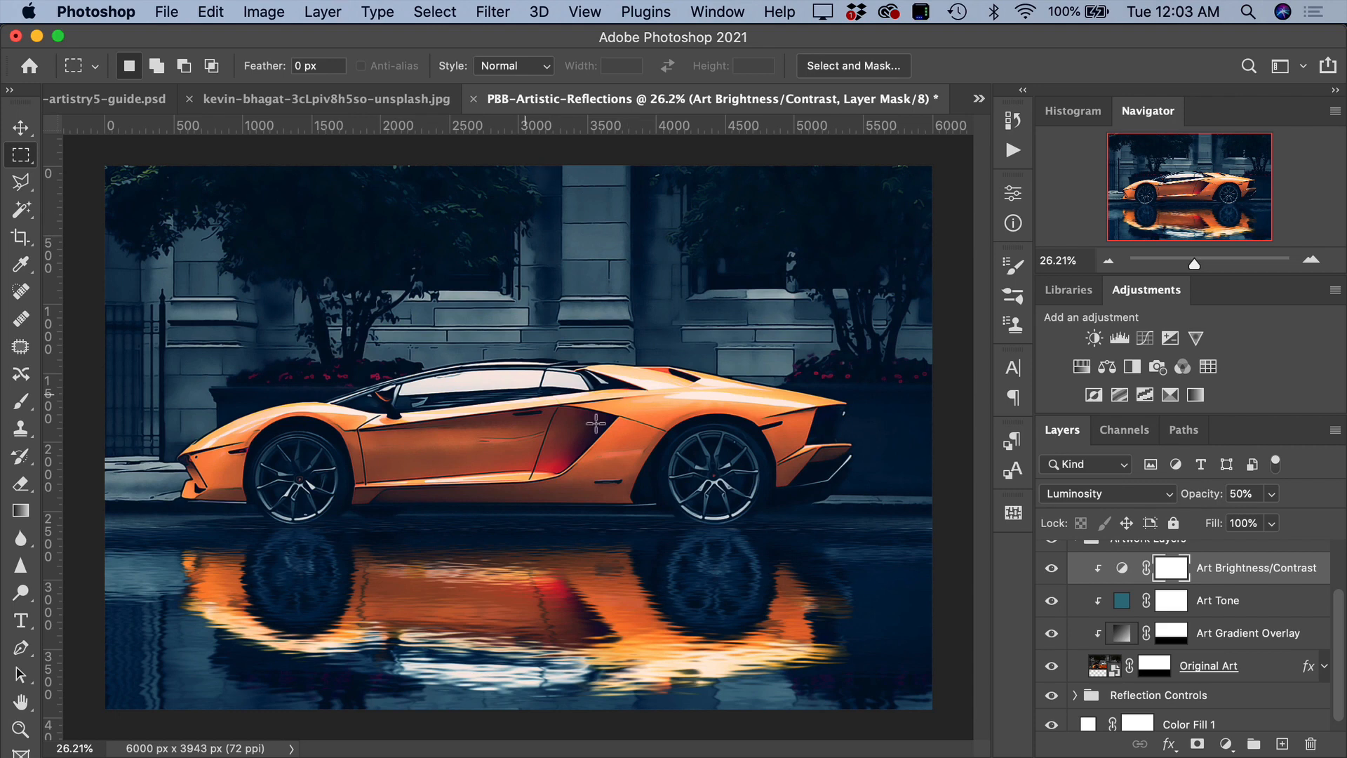
Step: Change the Art Tone fill color to purple 871ed9
double_click(1121, 602)
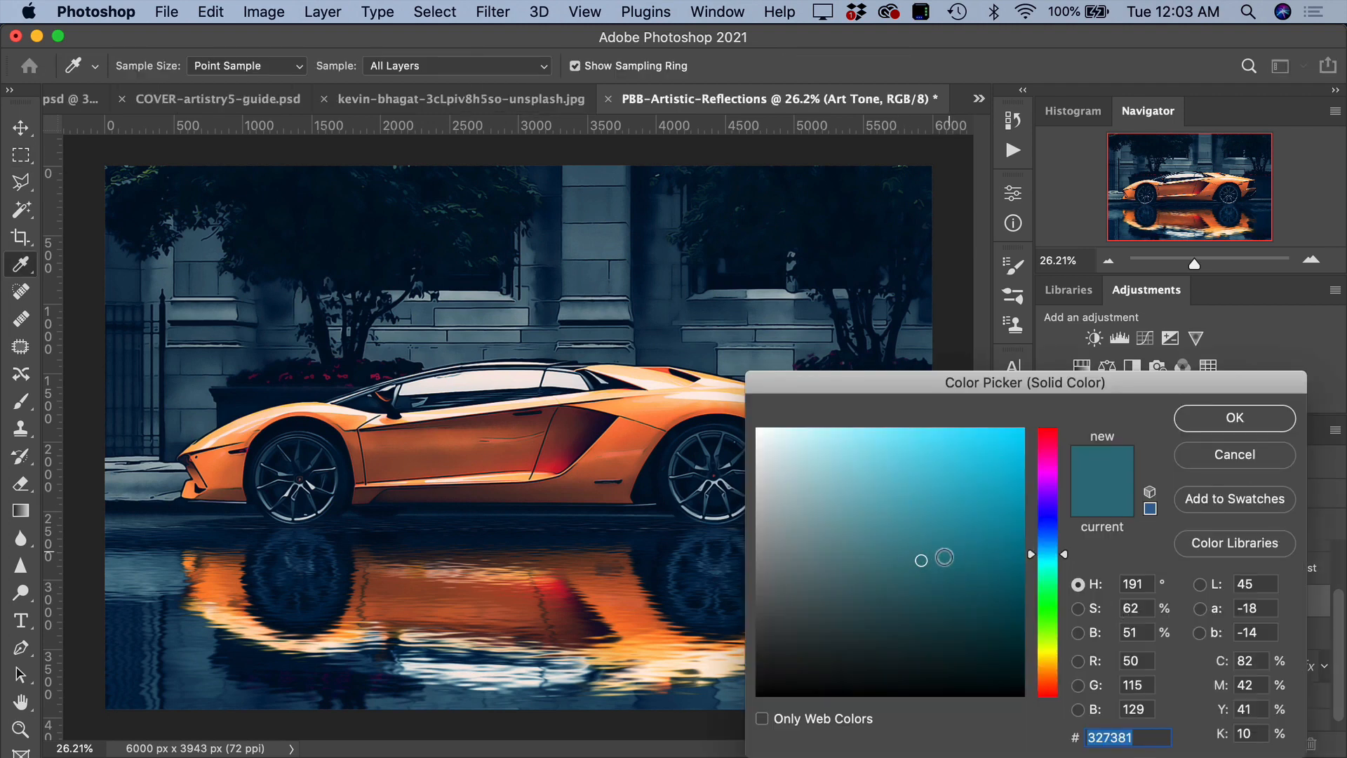
left_click_drag(1052, 567, 1049, 468)
mouse_move(977, 497)
left_mouse_down()
mouse_move(998, 454)
mouse_move(988, 468)
left_mouse_up()
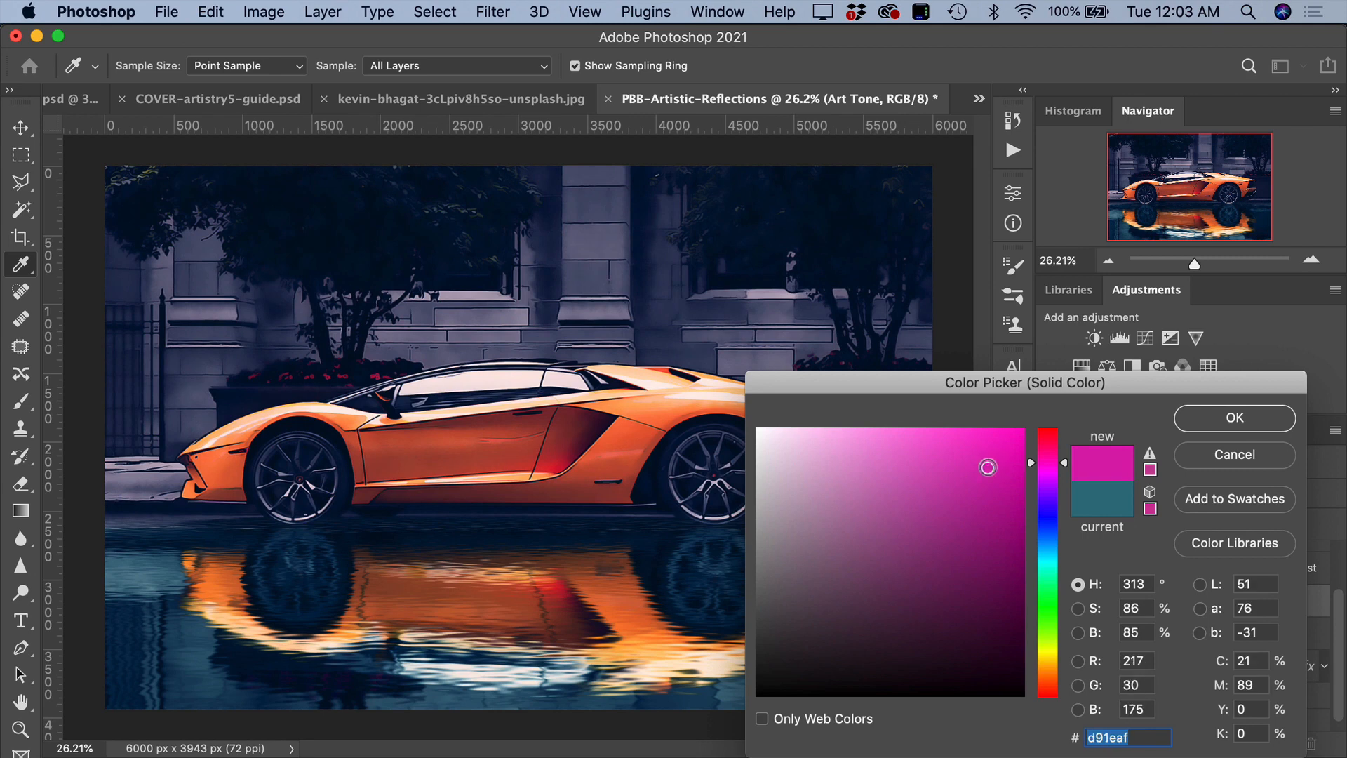
left_click(1041, 491)
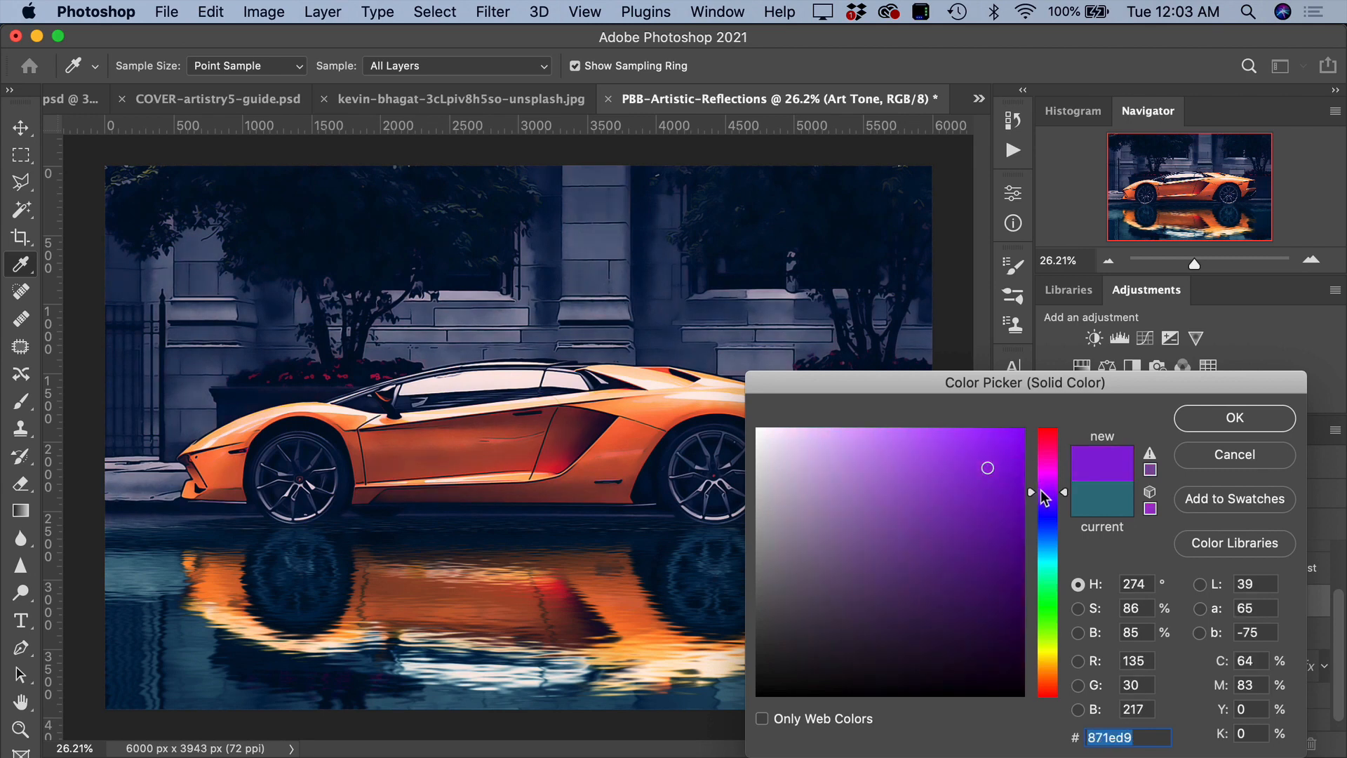
left_click(1235, 418)
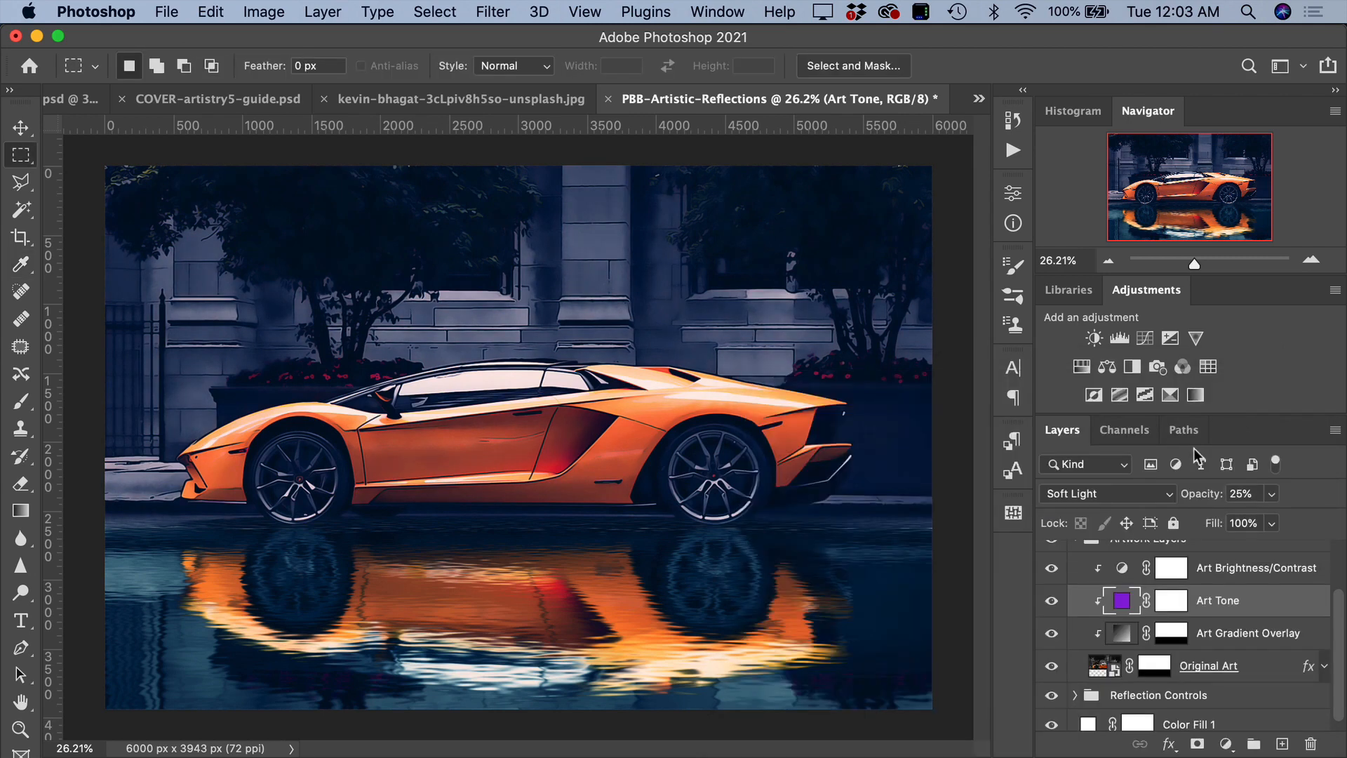
Step: Compare the artwork with and without the Art Tone layer and leave the layer hidden
left_click(1052, 601)
left_click(1052, 603)
left_click(1052, 602)
left_click(1051, 602)
left_click(1051, 602)
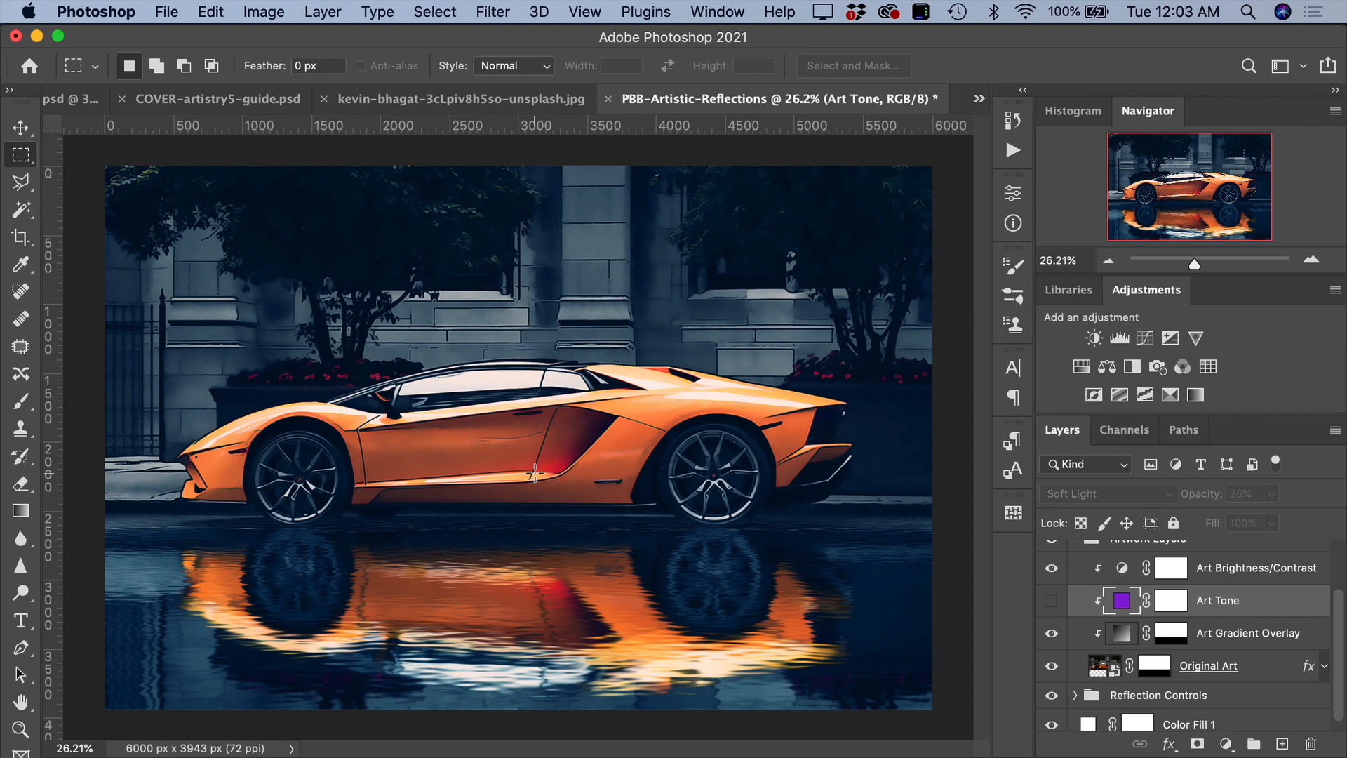
Step: Compare the image with and without Art Gradient Overlay and set that layer's opacity to 10%
left_click(1047, 635)
left_click(1048, 635)
left_click(1122, 640)
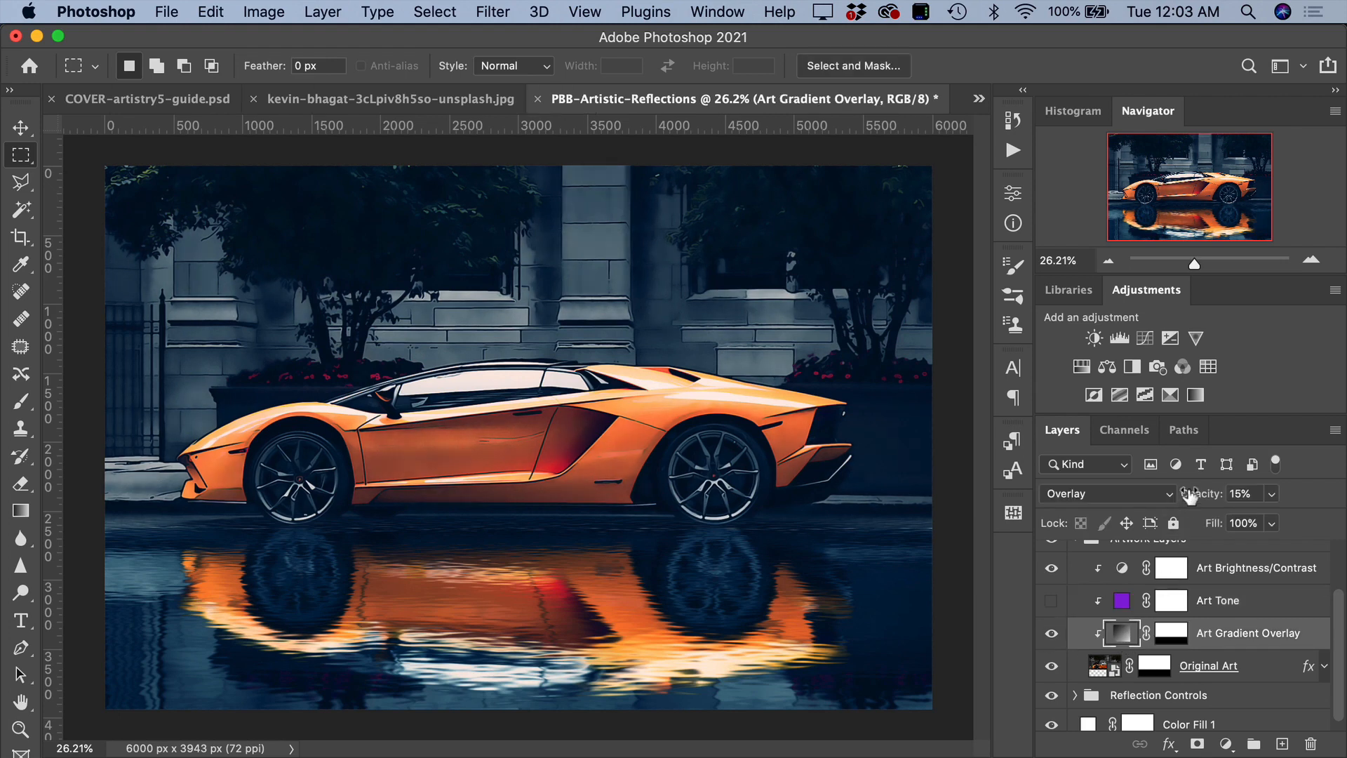
mouse_move(1188, 494)
left_mouse_down()
mouse_move(1251, 495)
mouse_move(1188, 499)
left_mouse_up()
Step: Compare the Original Art layer with and without its effects, and look at its Drop Shadow settings without changing them
scroll(1238, 653, "down", 1)
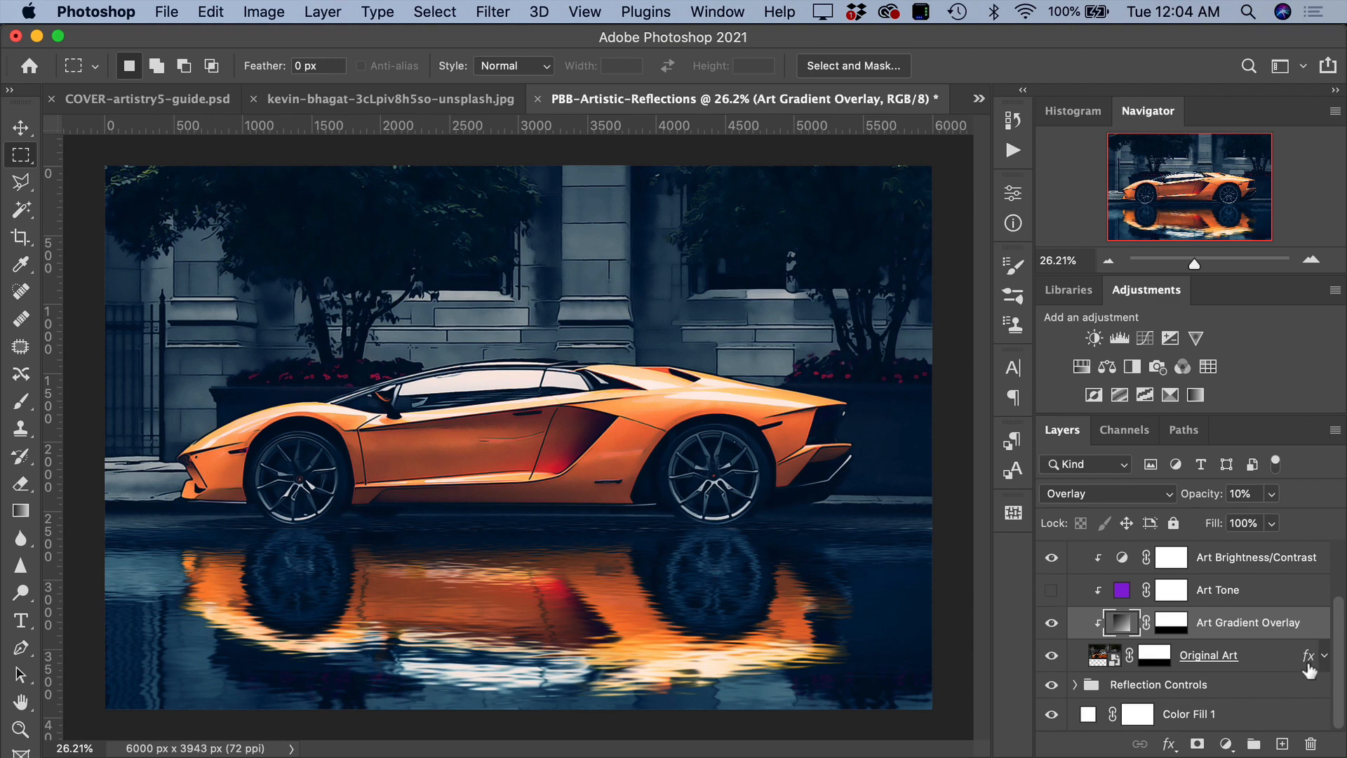
left_click(1323, 655)
scroll(1275, 677, "down", 3)
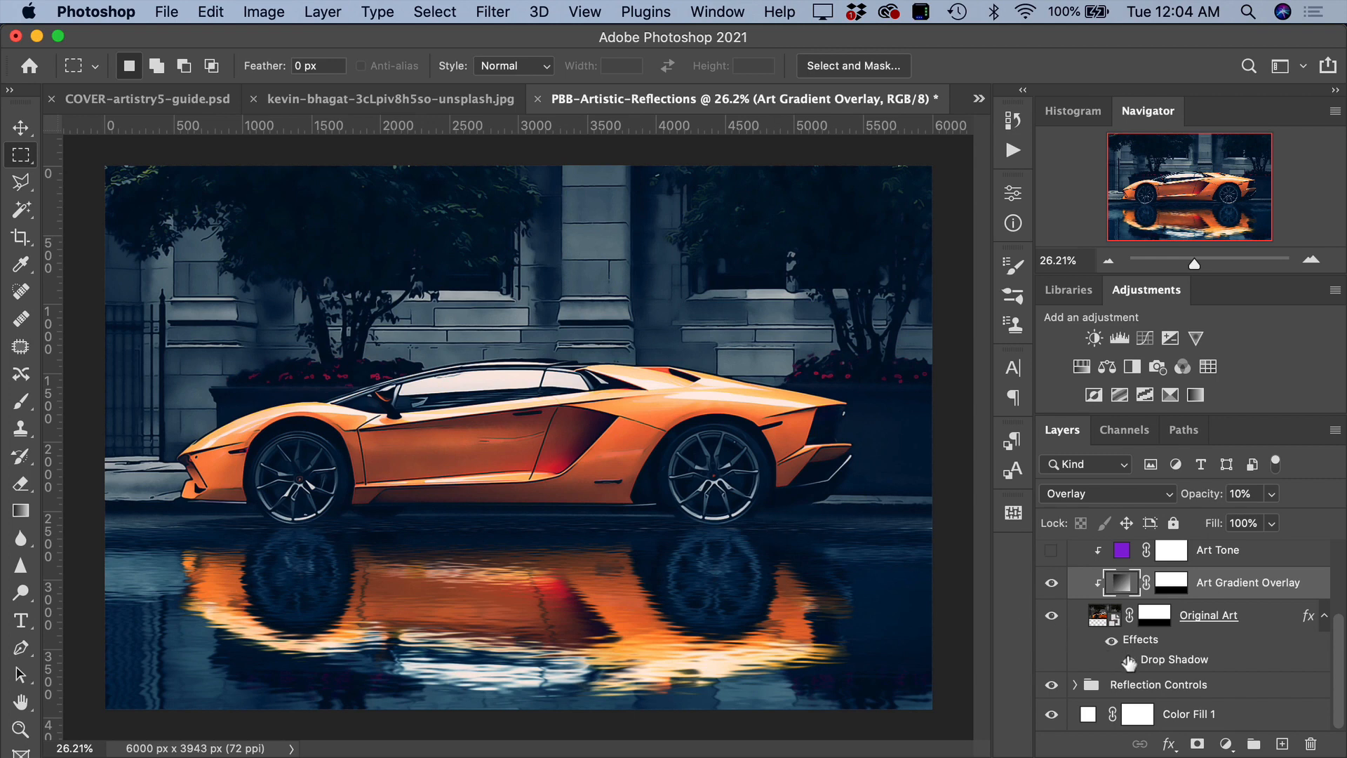
left_click(1112, 642)
left_click(1112, 641)
left_click(1113, 641)
left_click(1113, 640)
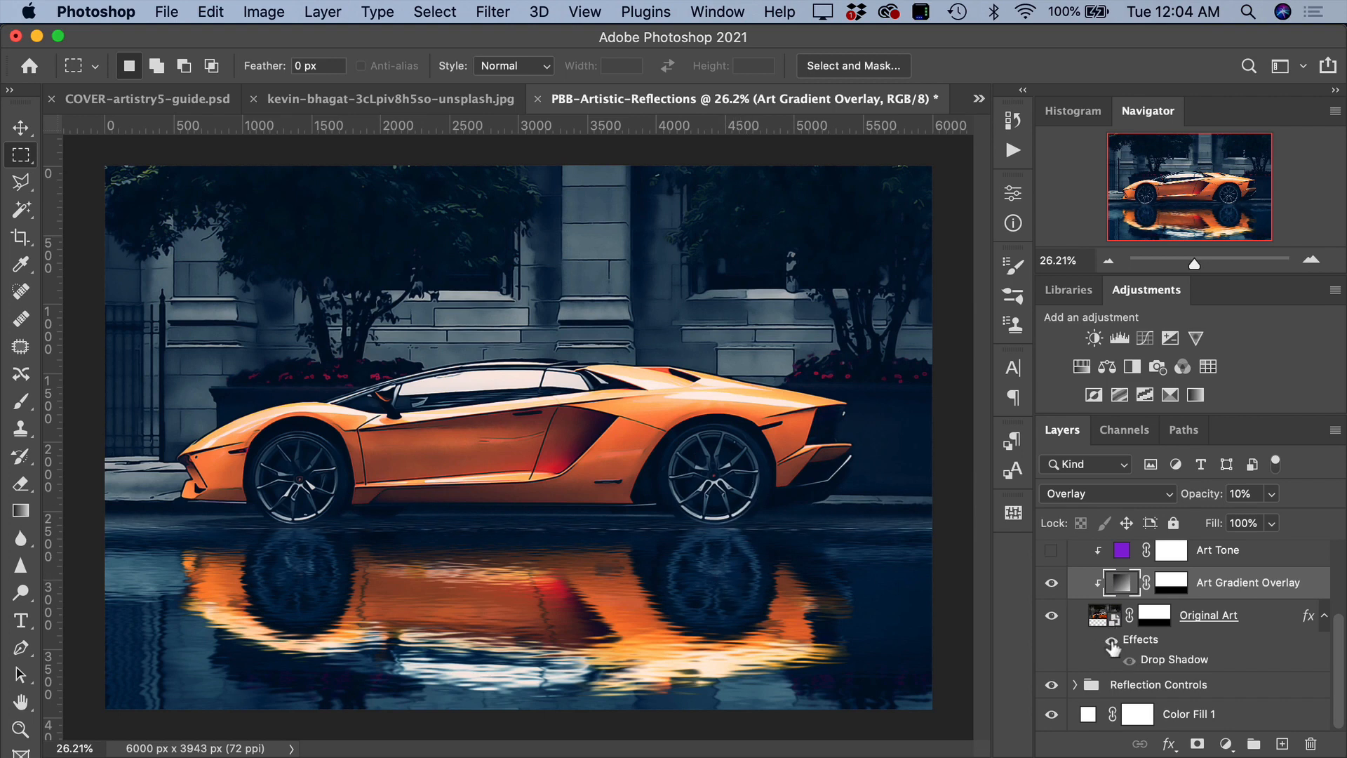
left_click(1113, 642)
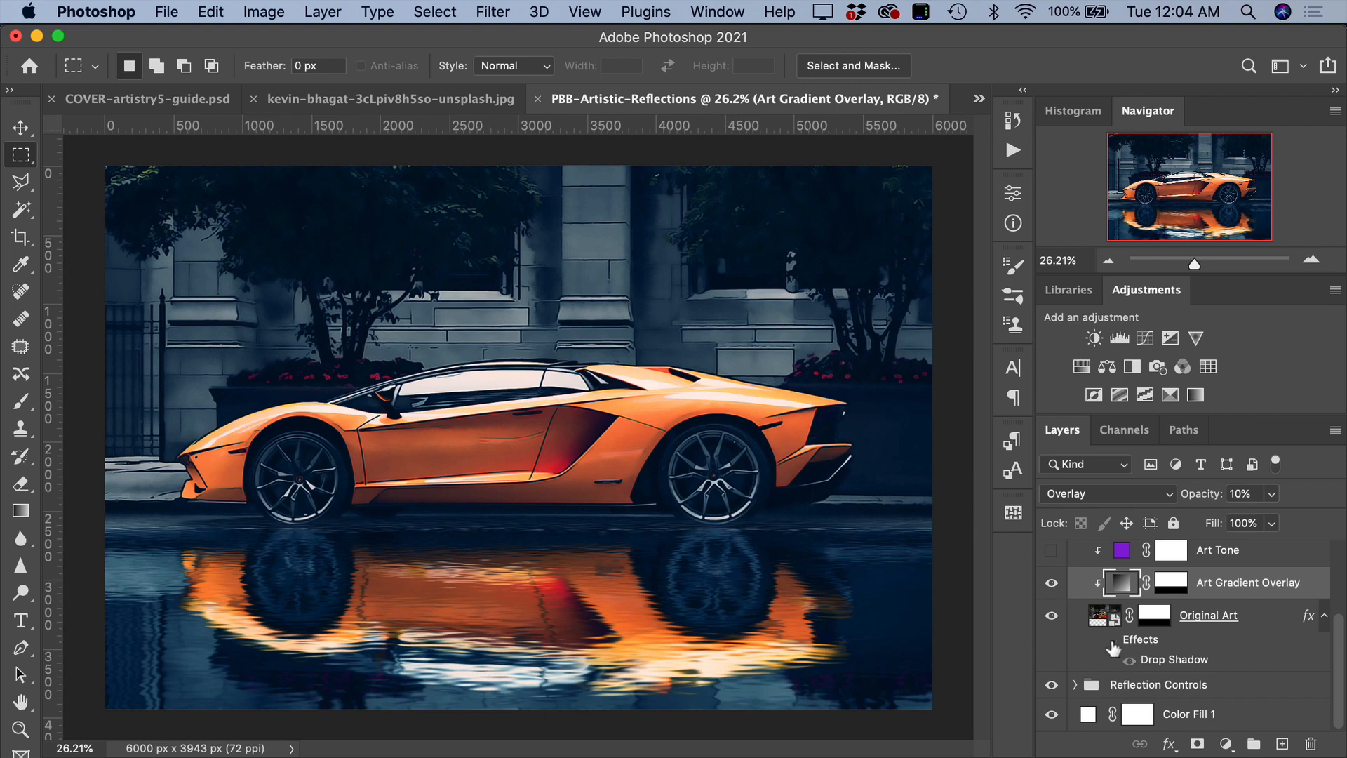
double_click(1184, 663)
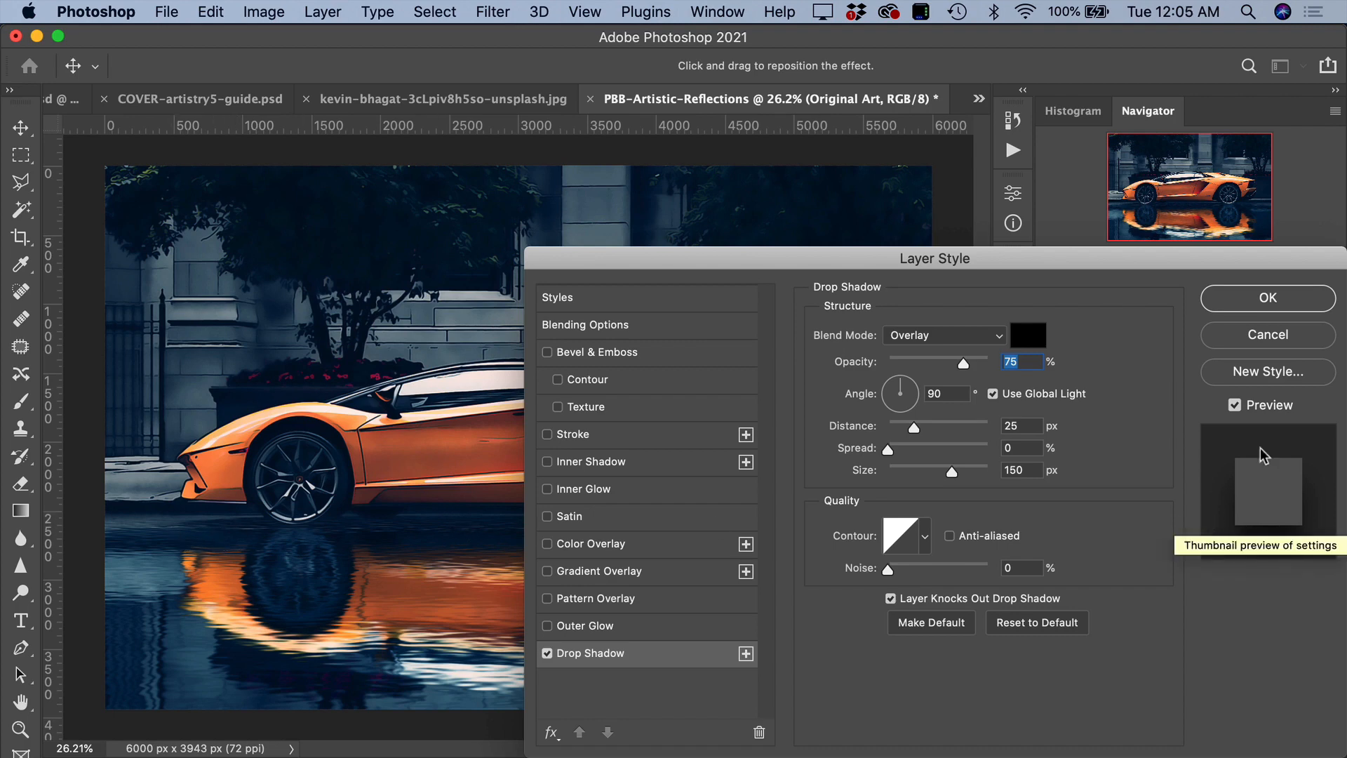
left_click(1266, 335)
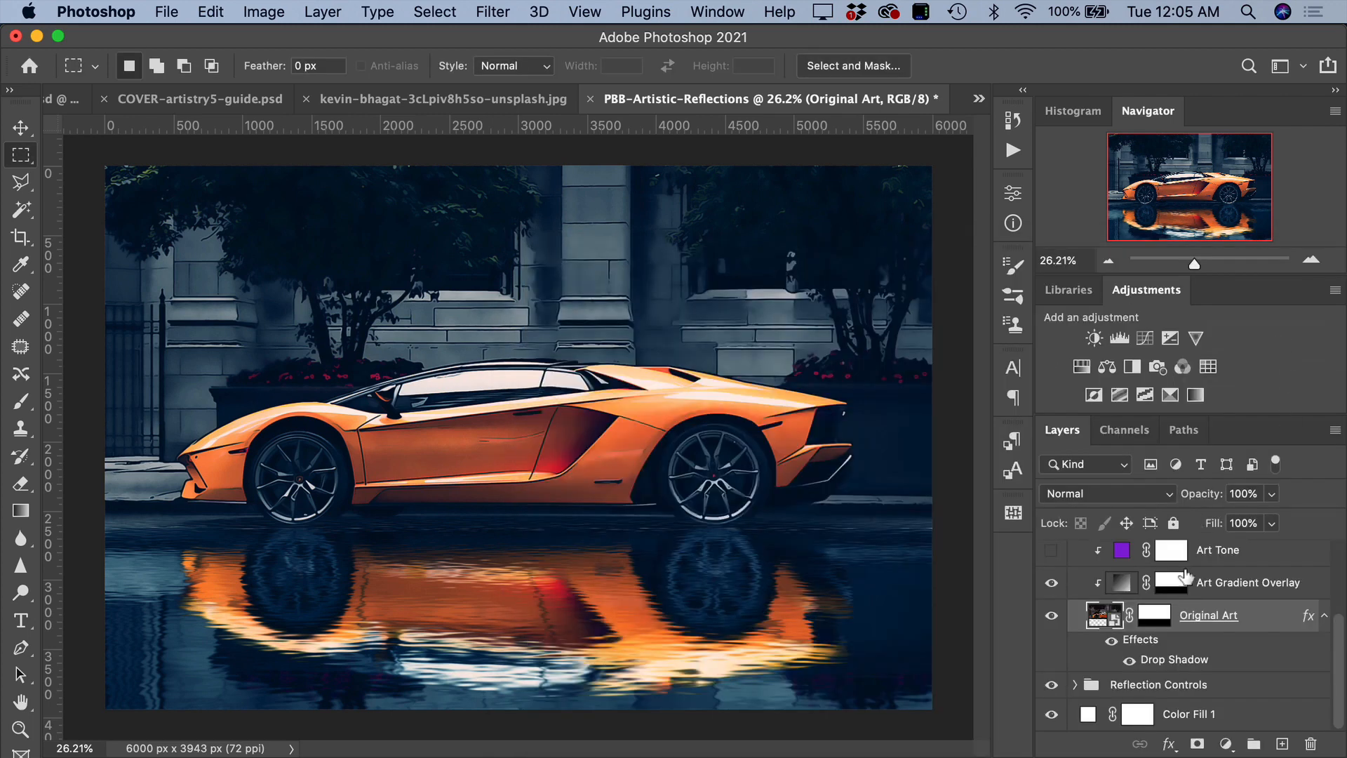
Step: Collapse the Artwork Layers group and expand the Reflection Controls group to show its layers
scroll(1124, 605, "up", 2)
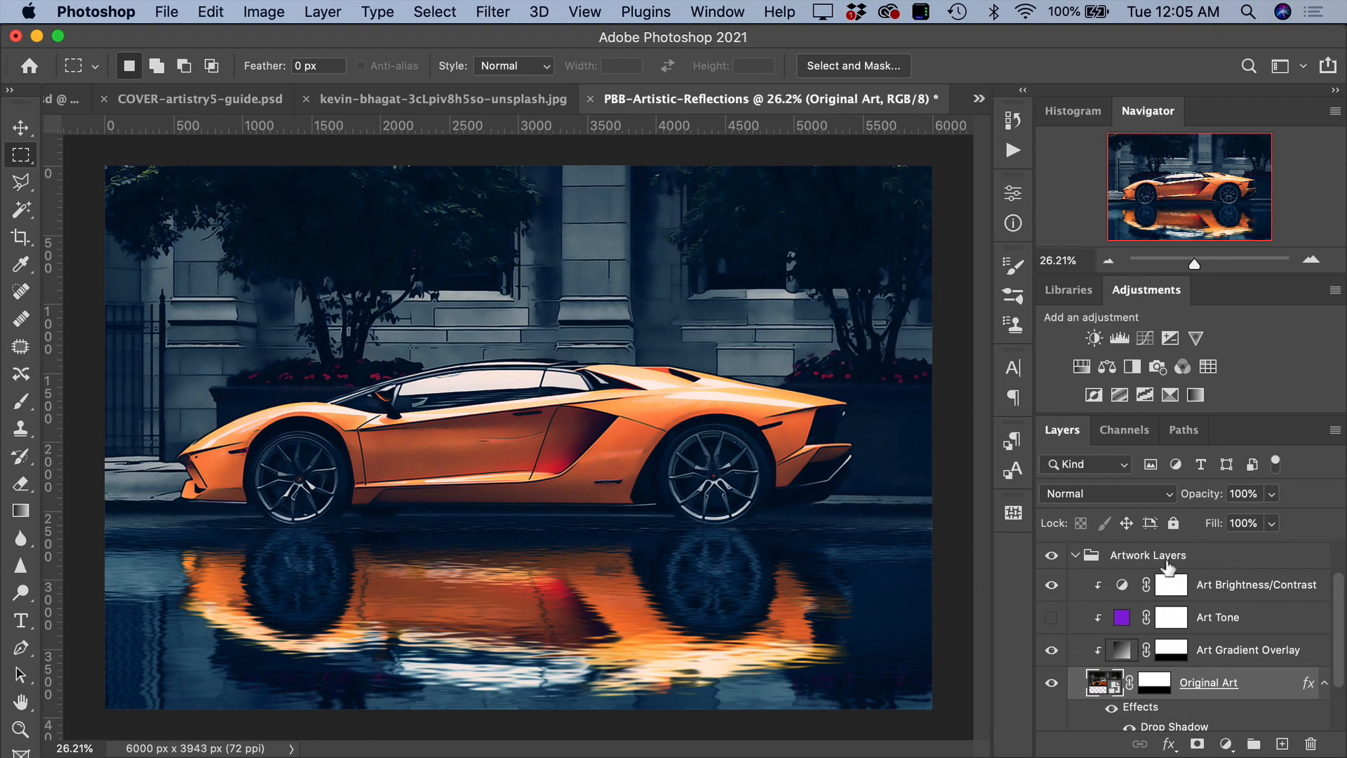
left_click(1076, 555)
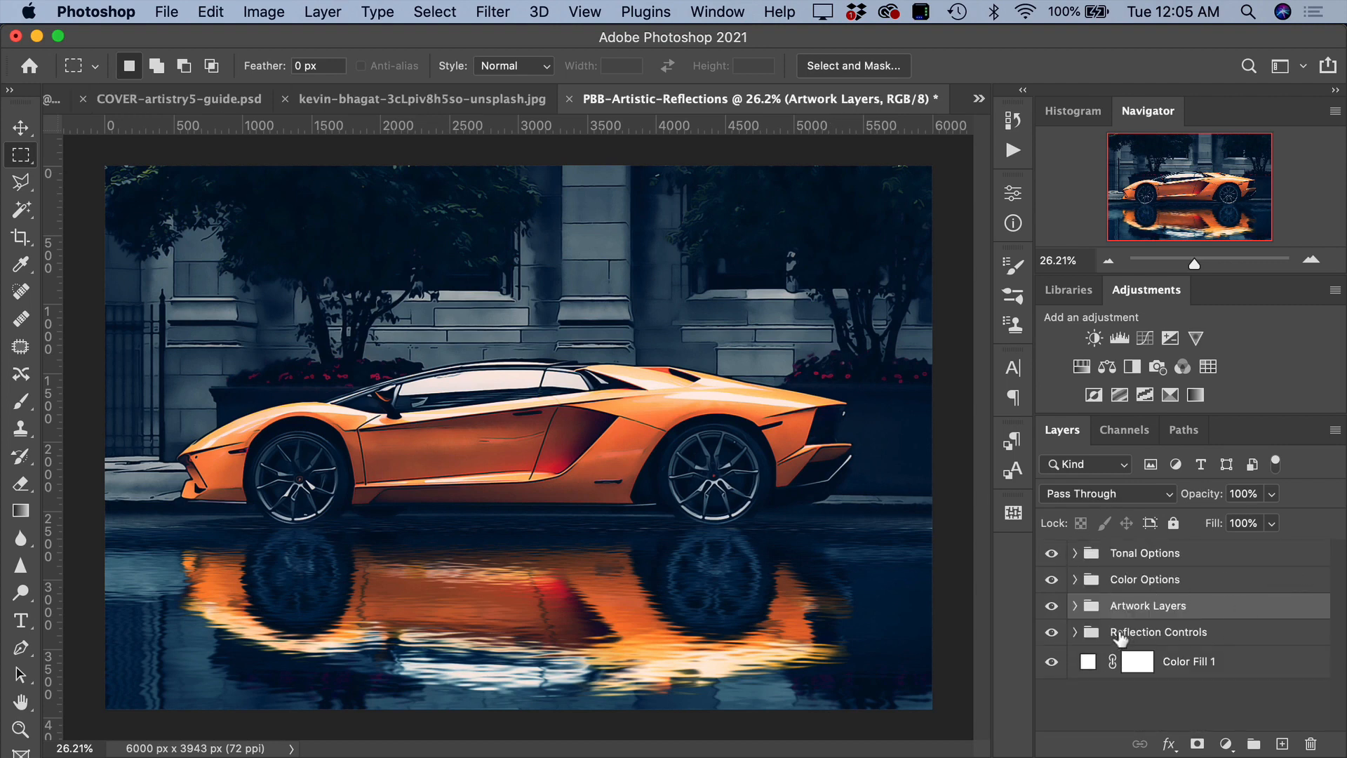
left_click(1154, 633)
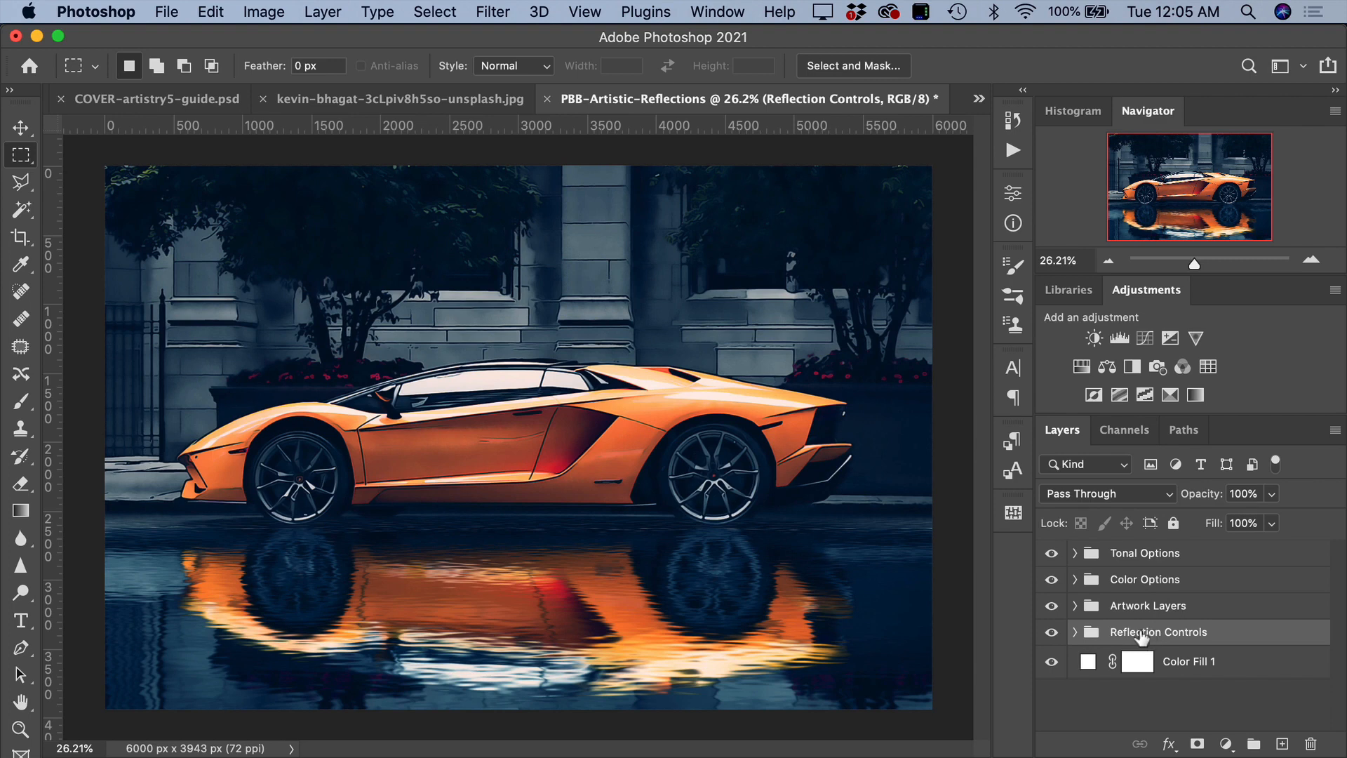
left_click(1075, 633)
scroll(1154, 641, "down", 1)
scroll(1154, 642, "down", 2)
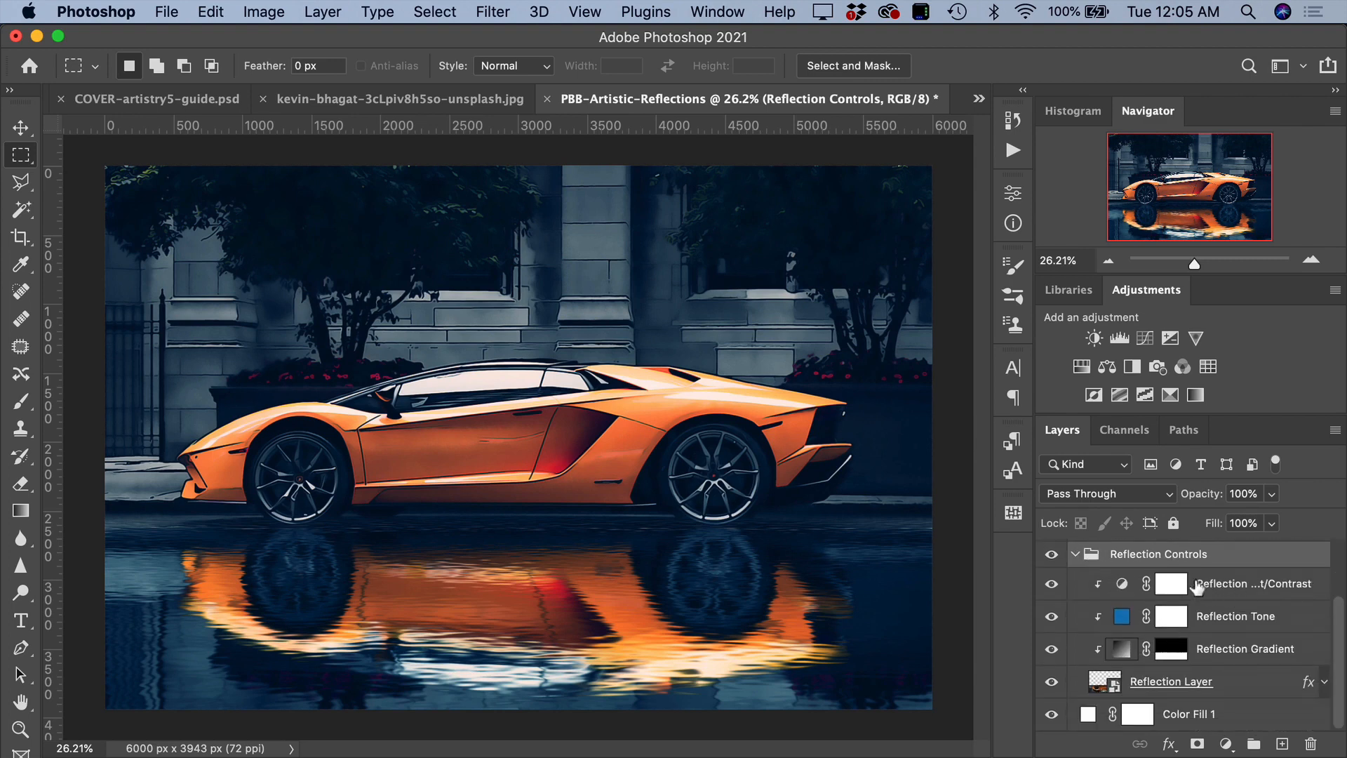
Step: Set the reflection's Brightness/Contrast adjustment to brightness 84 and contrast -20
double_click(1121, 585)
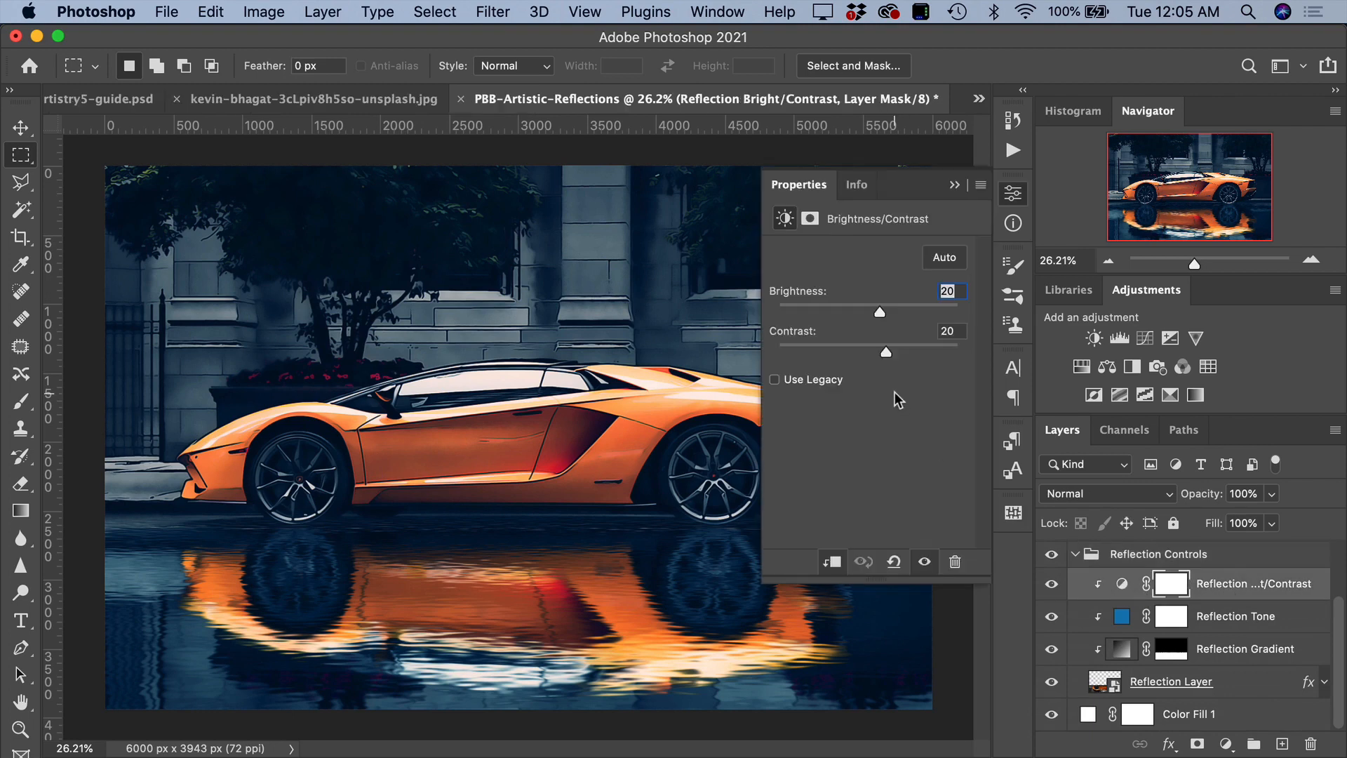
left_click_drag(880, 314, 827, 362)
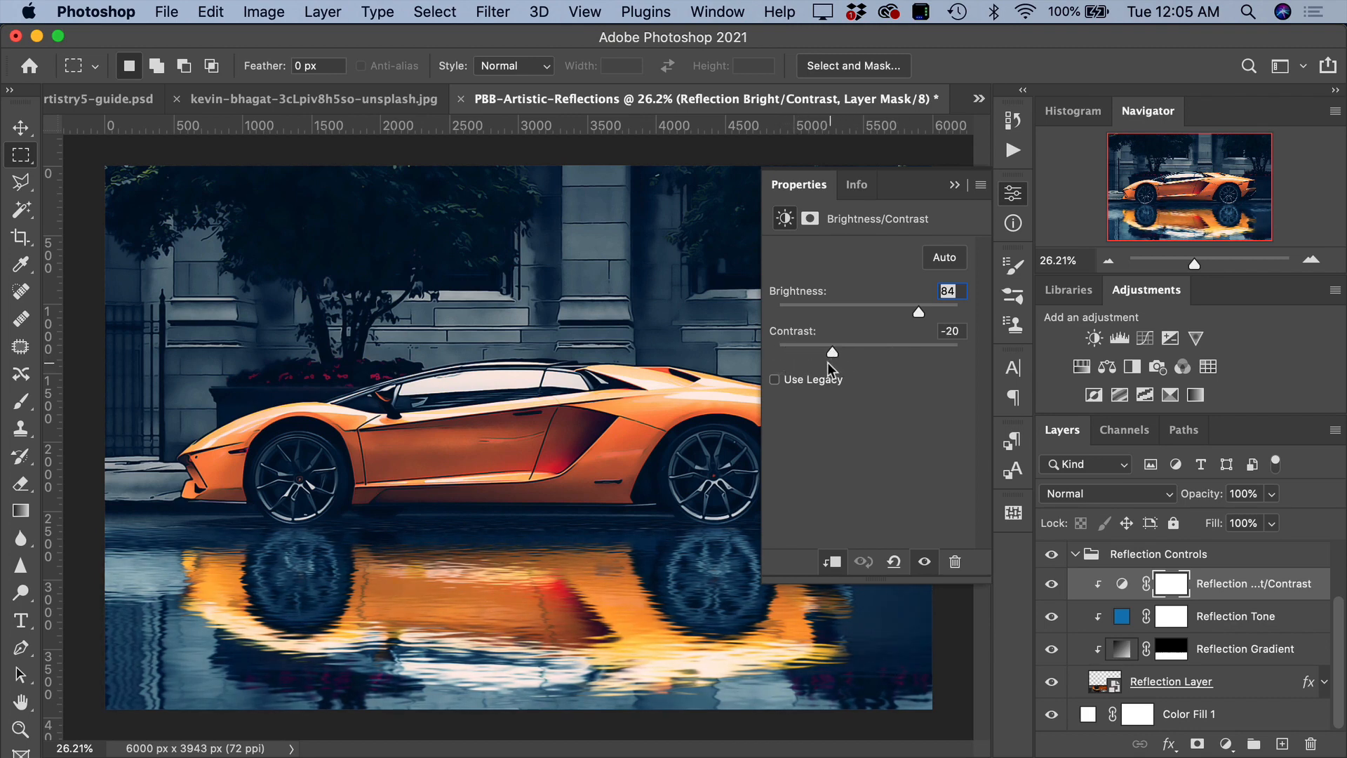
left_click(954, 185)
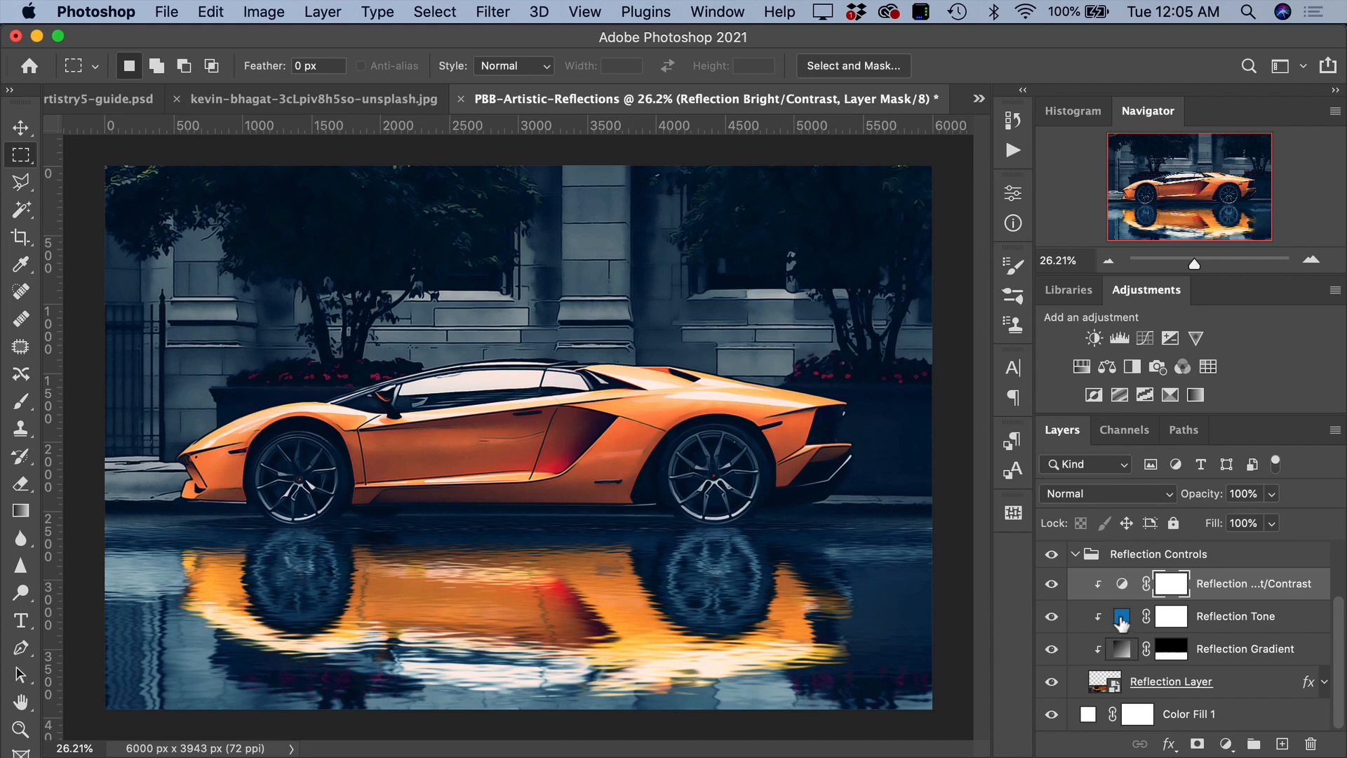
Step: Change the Reflection Tone fill color to purple a40be4
double_click(1121, 618)
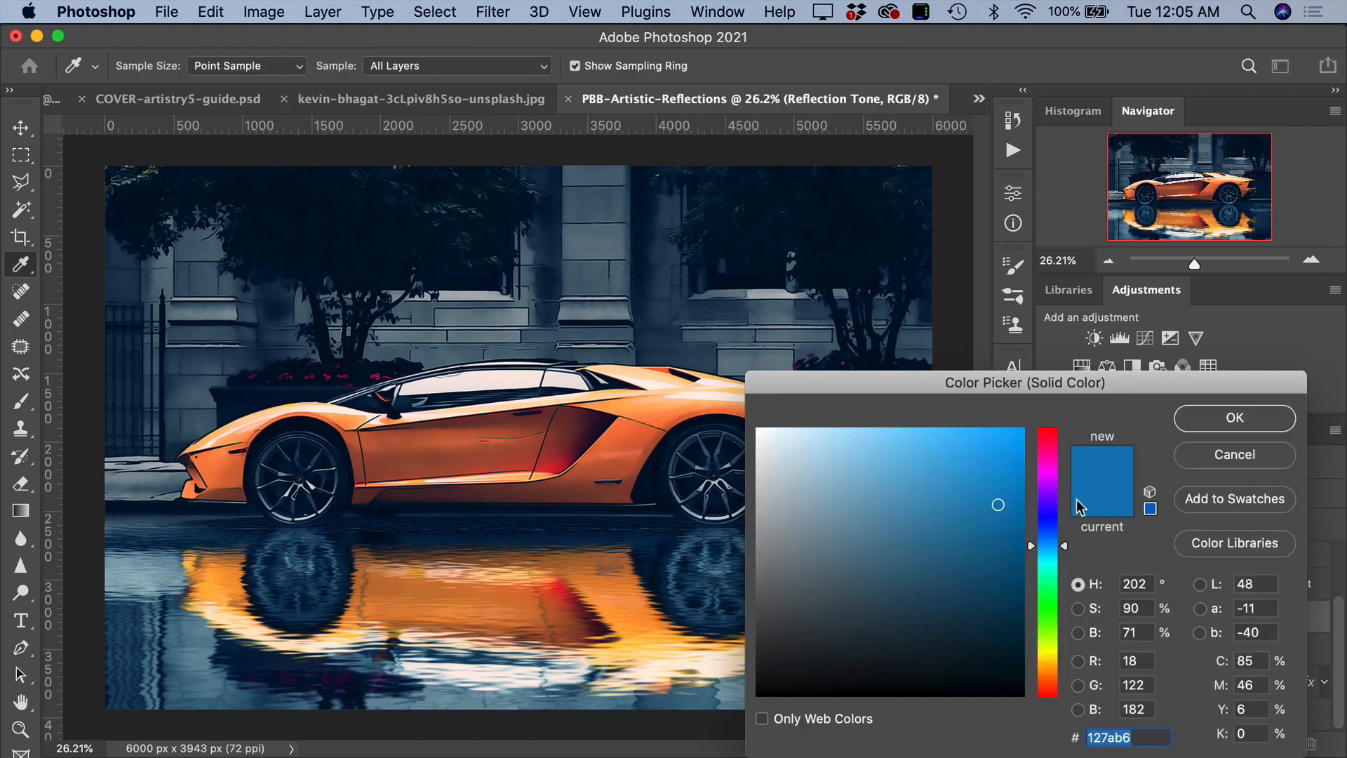
left_click_drag(1050, 506, 1029, 481)
left_click(1012, 455)
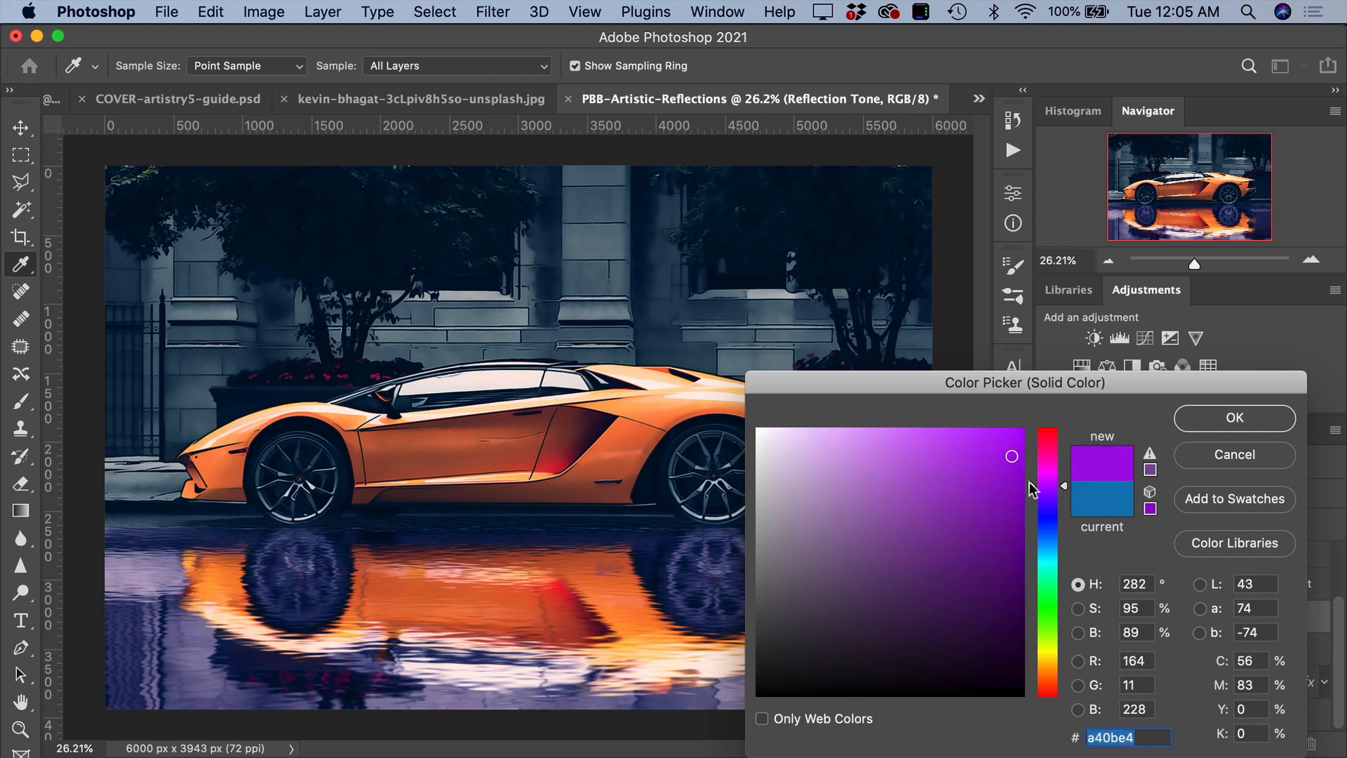
left_click(1255, 416)
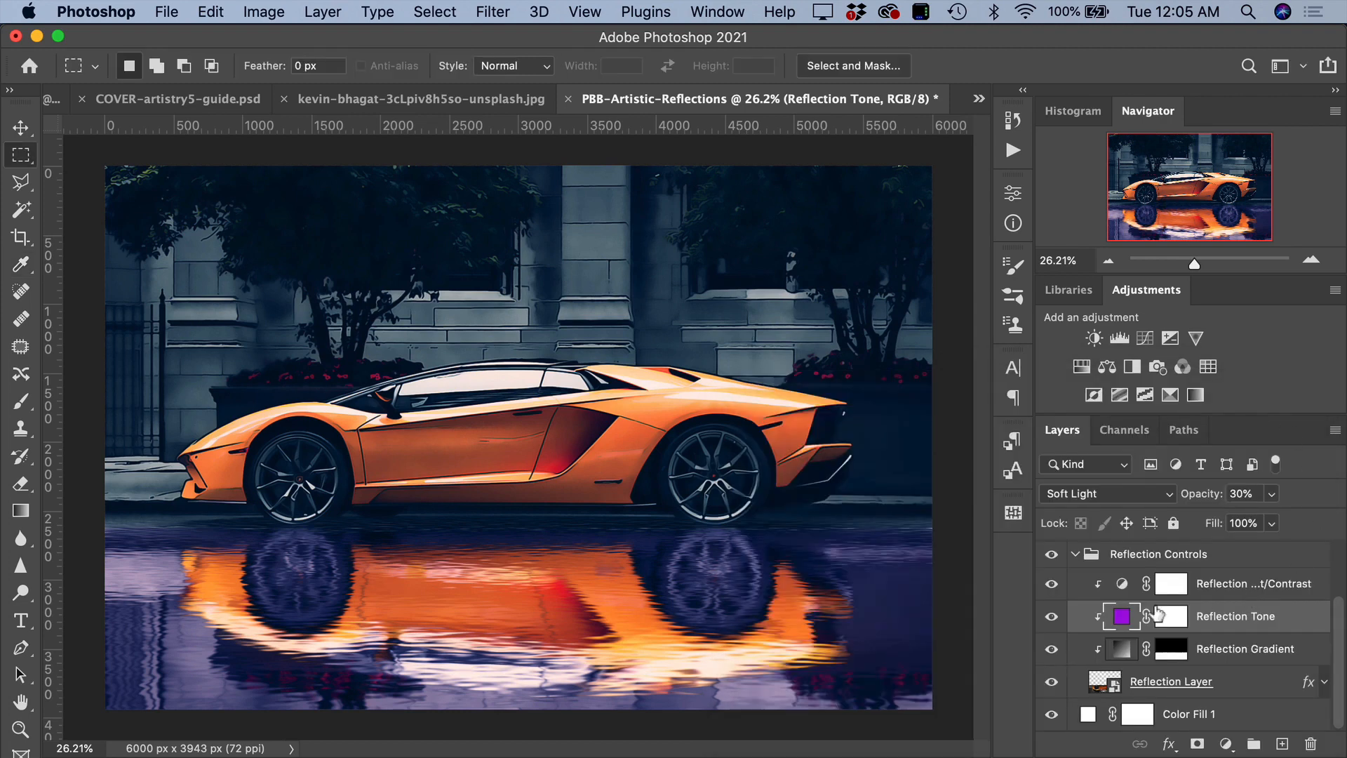
Step: Compare the reflection with and without the Reflection Gradient layer, leaving the layer shown
left_click(1050, 650)
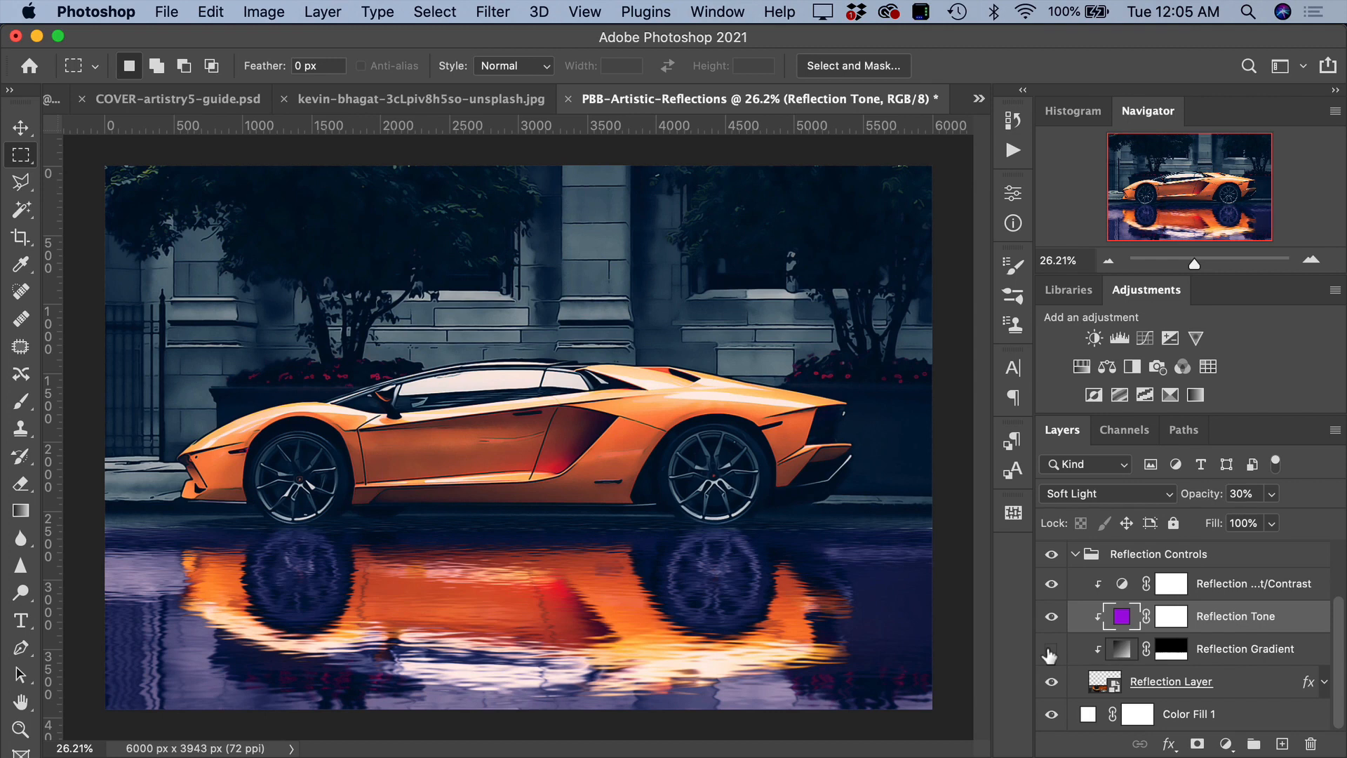
left_click(1050, 649)
left_click(1051, 649)
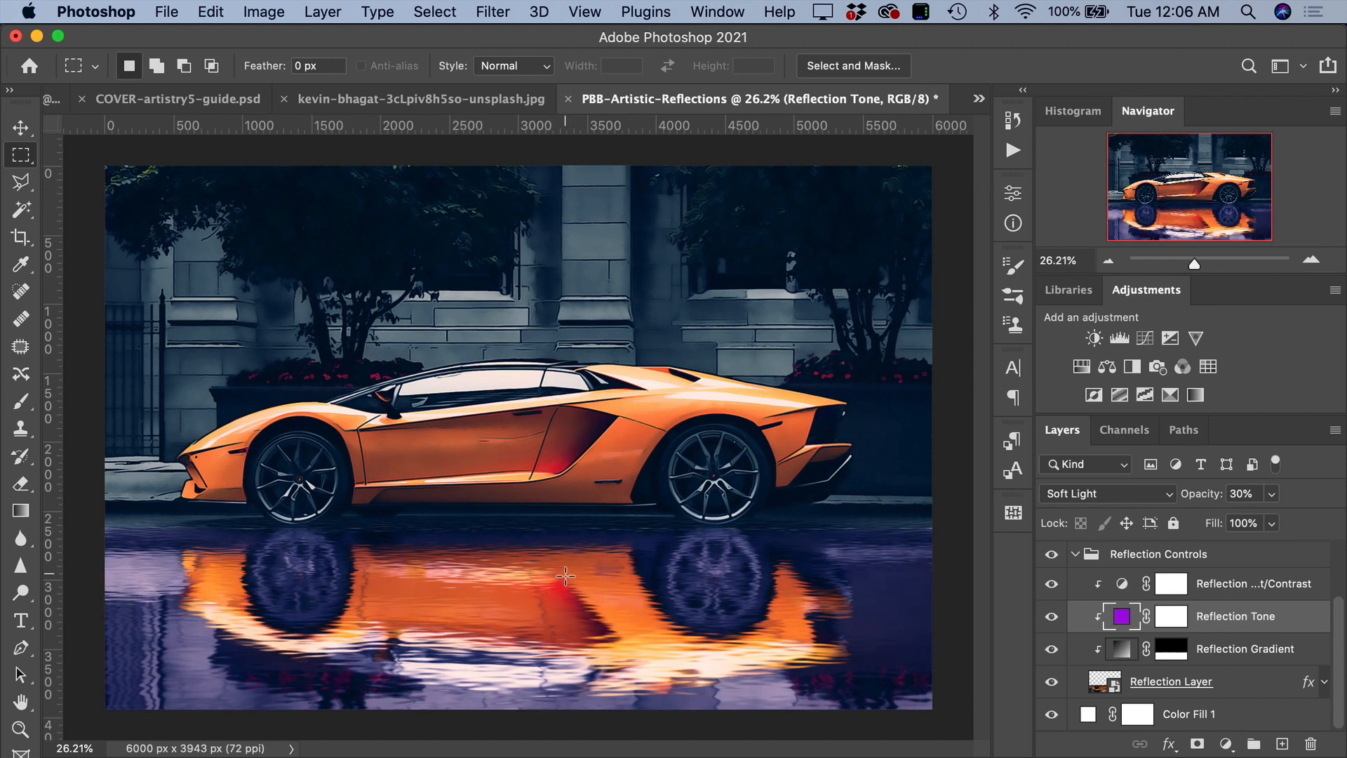
left_click(1051, 649)
left_click(1054, 651)
Step: Expand the Reflection Layer's effects and compare the reflection with and without its drop shadow
left_click(1323, 682)
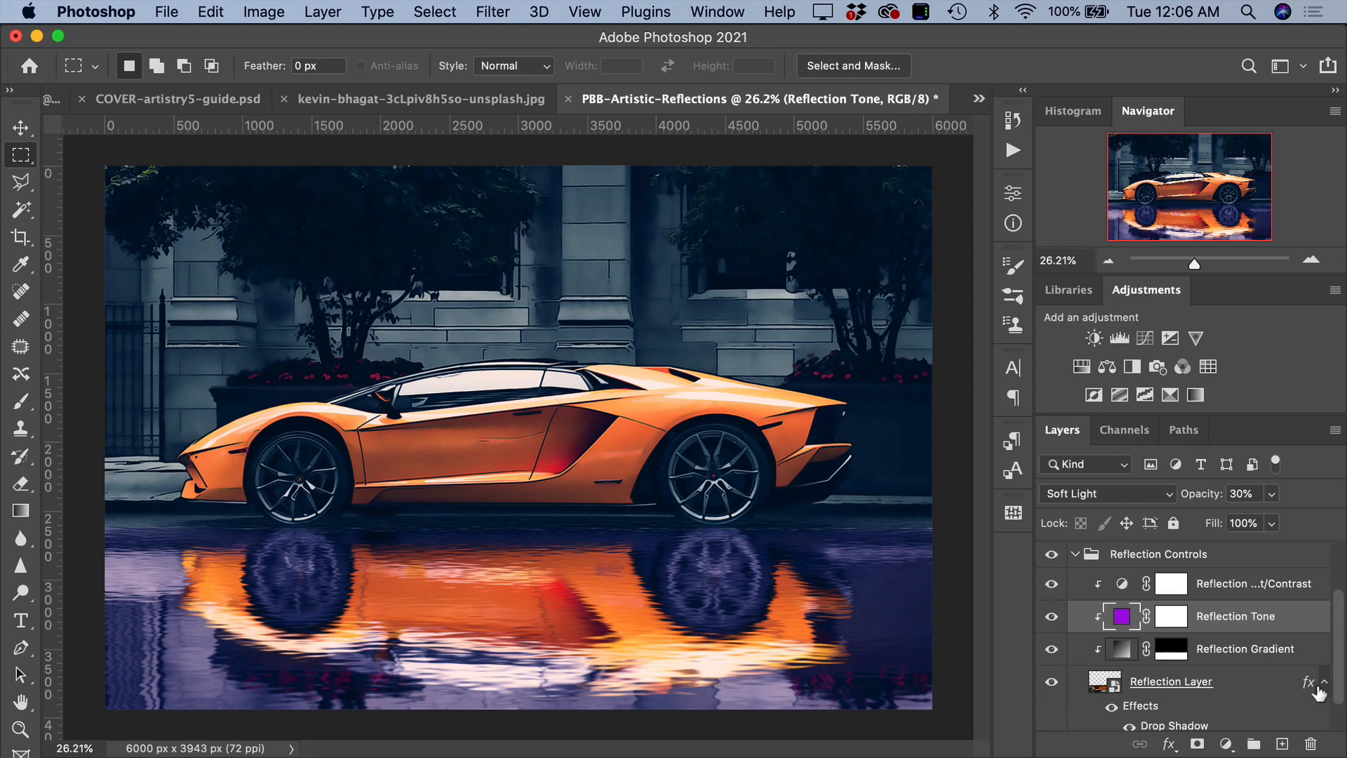
scroll(1206, 684, "down", 2)
left_click(1126, 684)
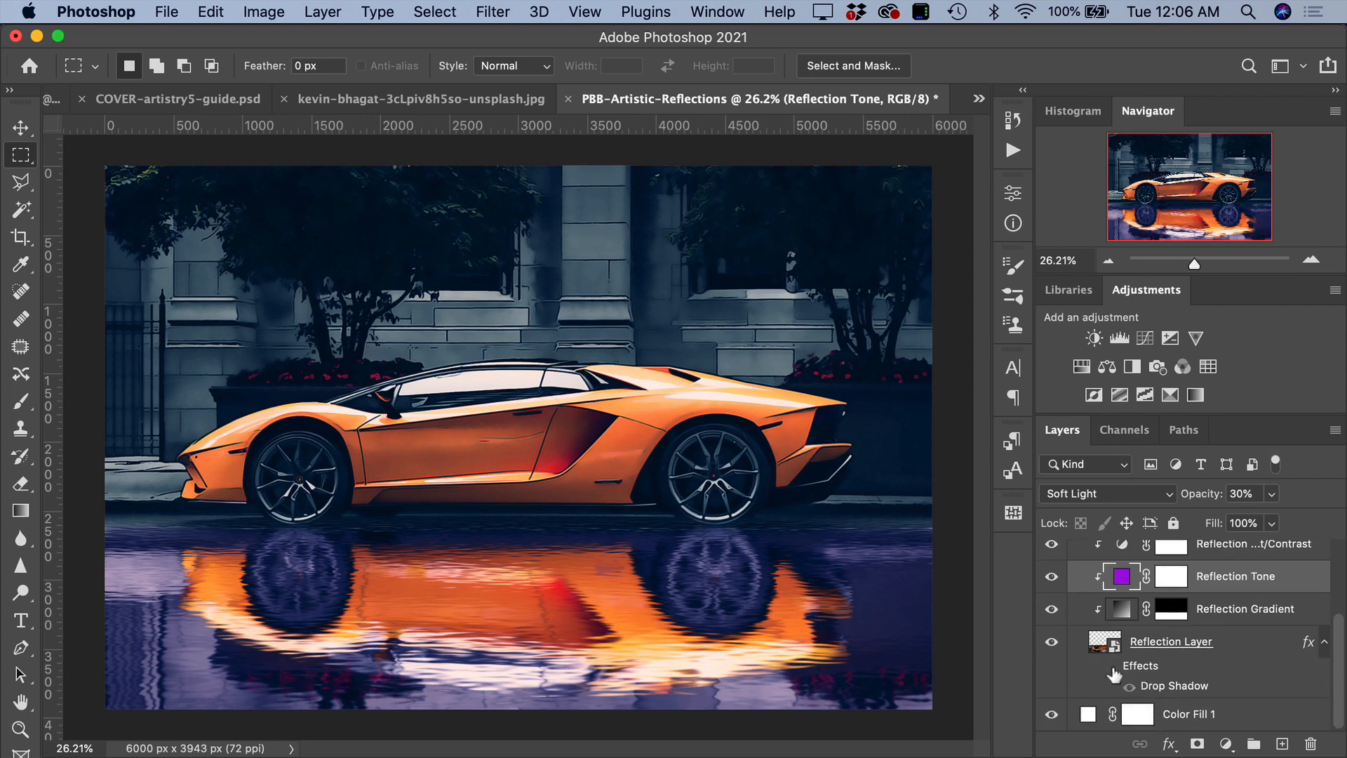
left_click(1112, 667)
Step: Collapse the Reflection Controls group and set the group's opacity to 70%
scroll(1218, 621, "up", 3)
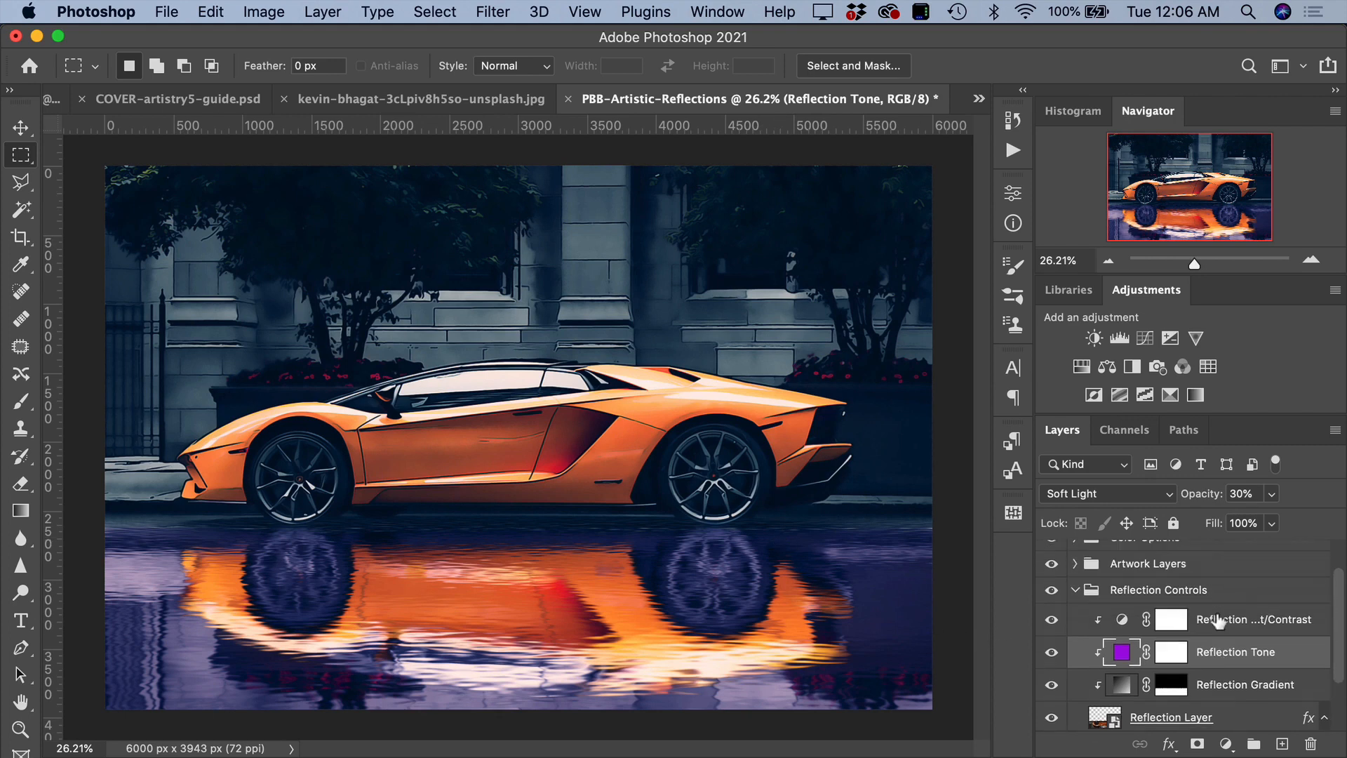
left_click(1074, 626)
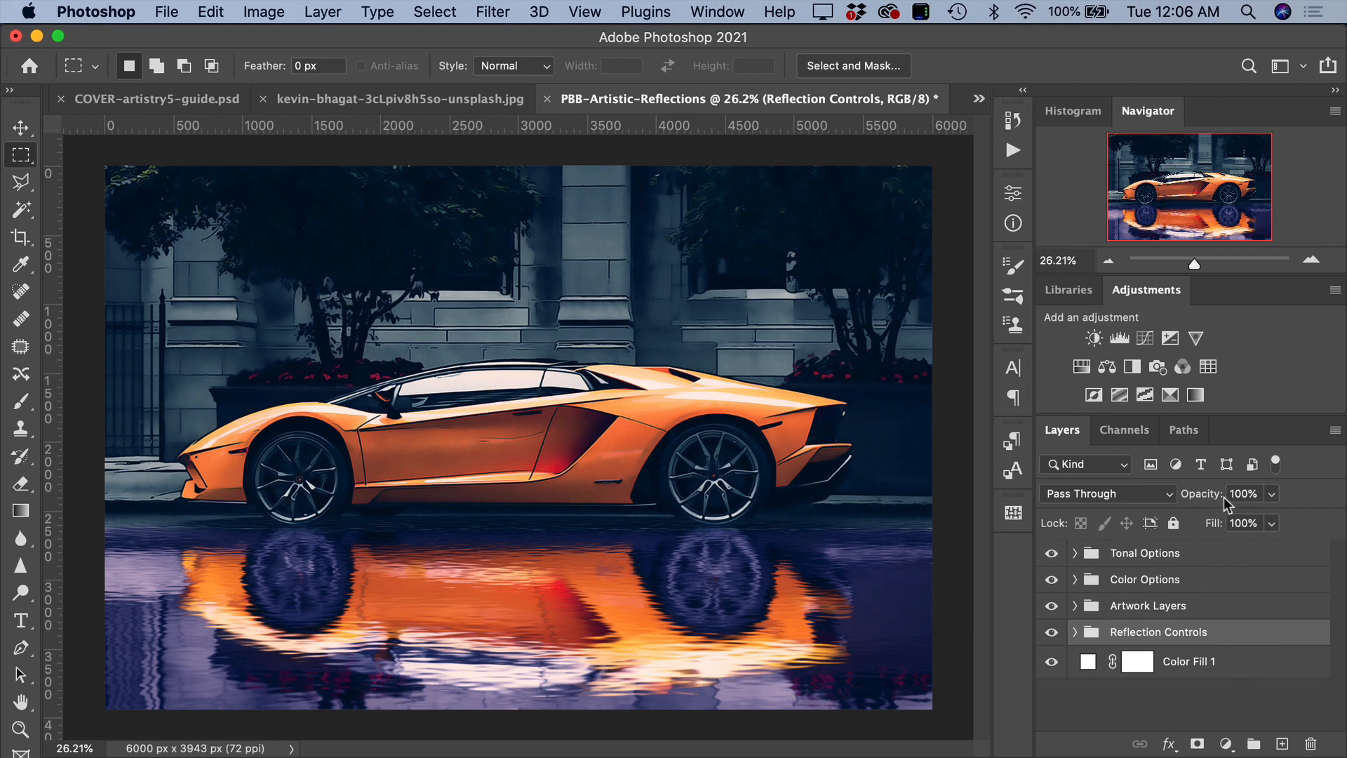
left_click_drag(1214, 499, 1183, 505)
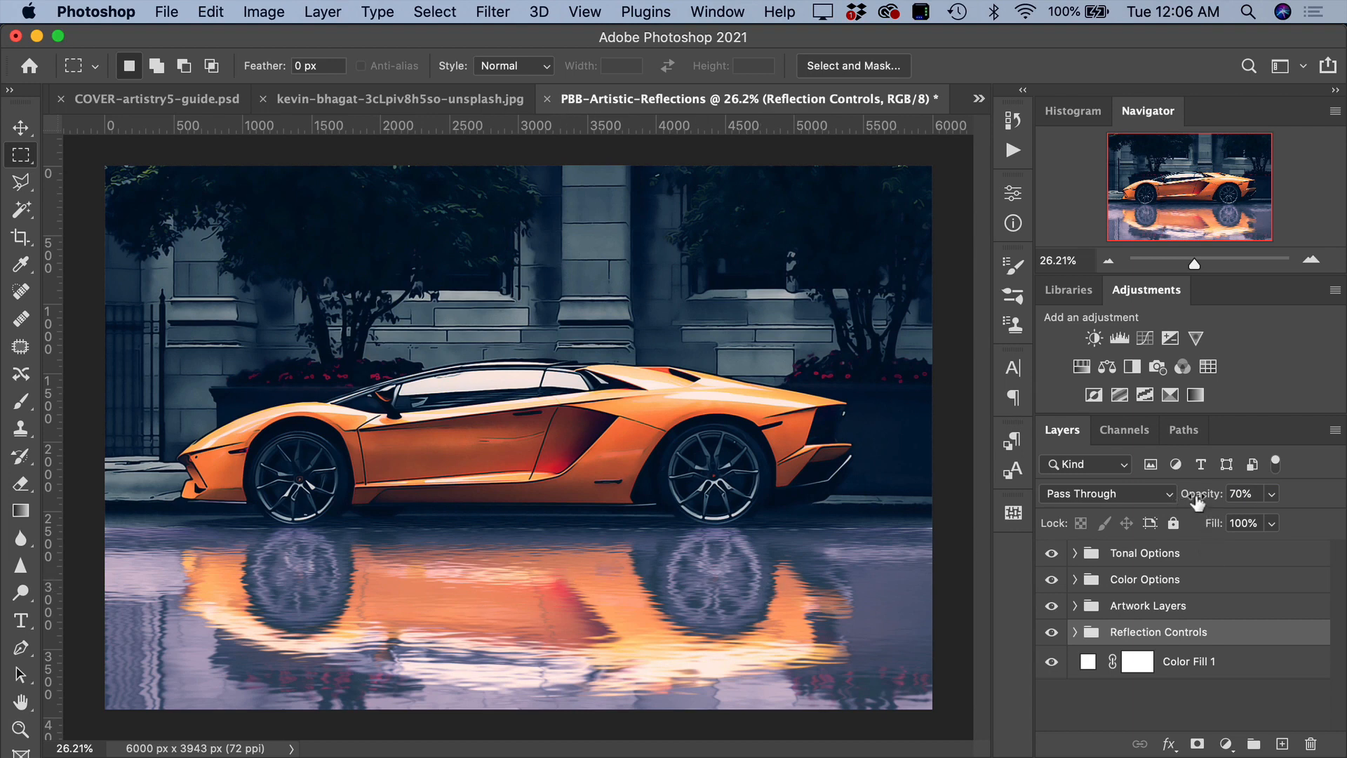
Step: Try the Reflection Controls group at 100% opacity and at 60% opacity, leaving it at 60%
left_click_drag(1197, 501, 1250, 501)
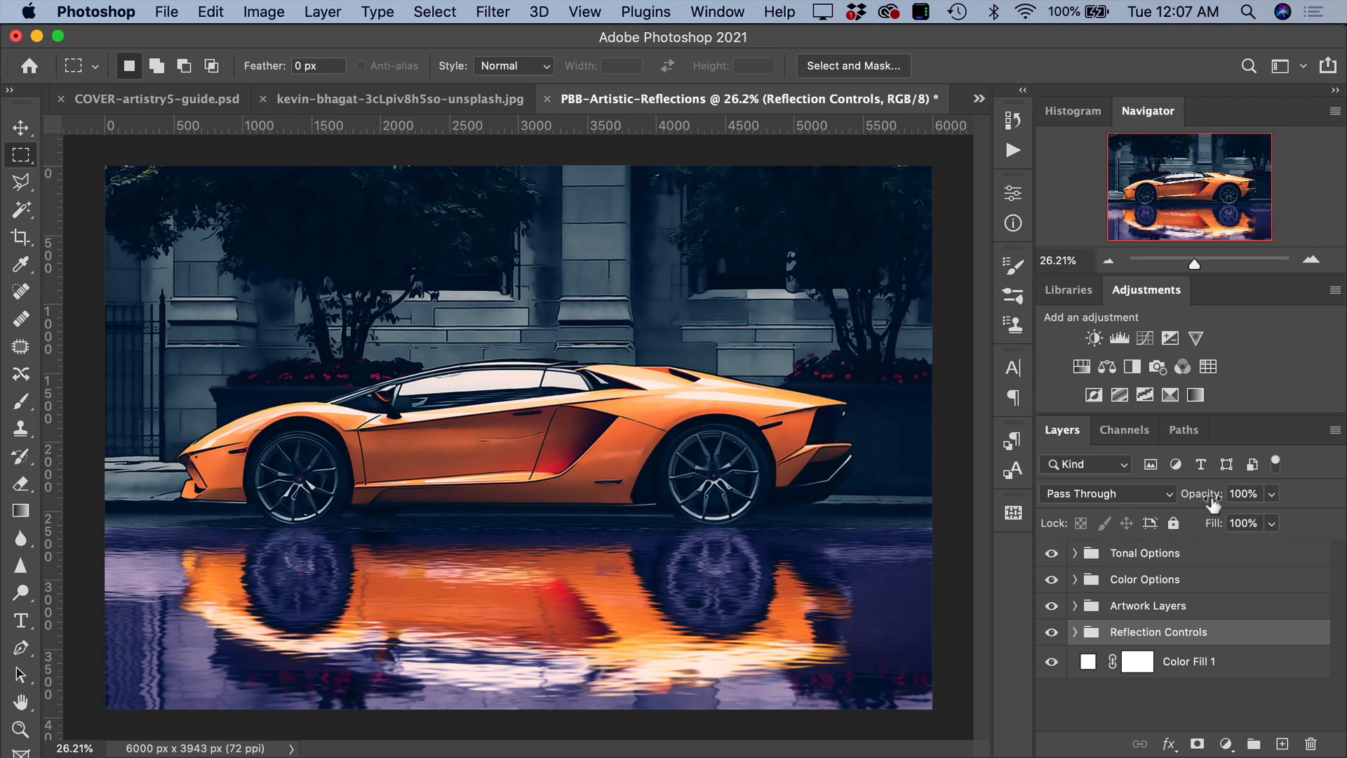
left_click_drag(1211, 502, 1166, 501)
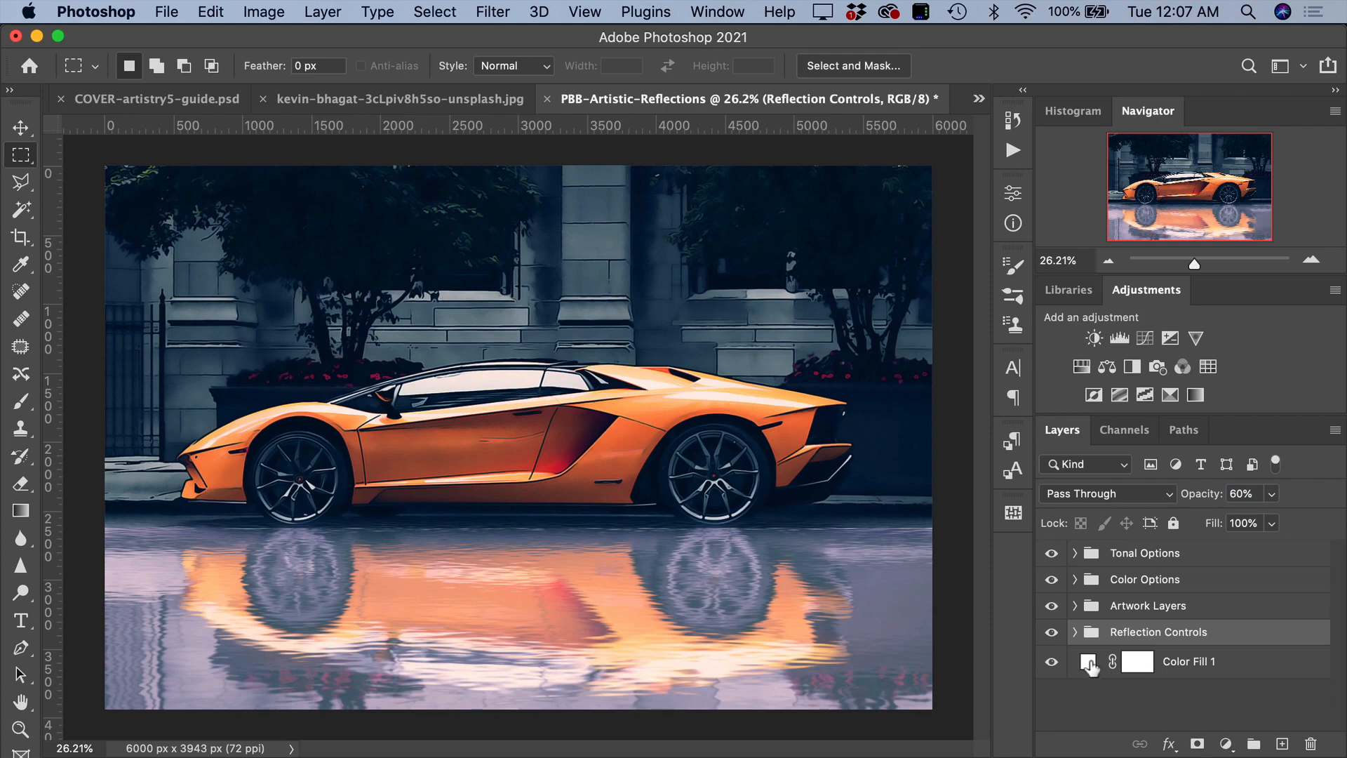
Step: Try red fd1c1c and green 7ac63d as the Color Fill 1 layer's color, and return the fill to white
double_click(1089, 663)
left_click_drag(929, 506, 994, 430)
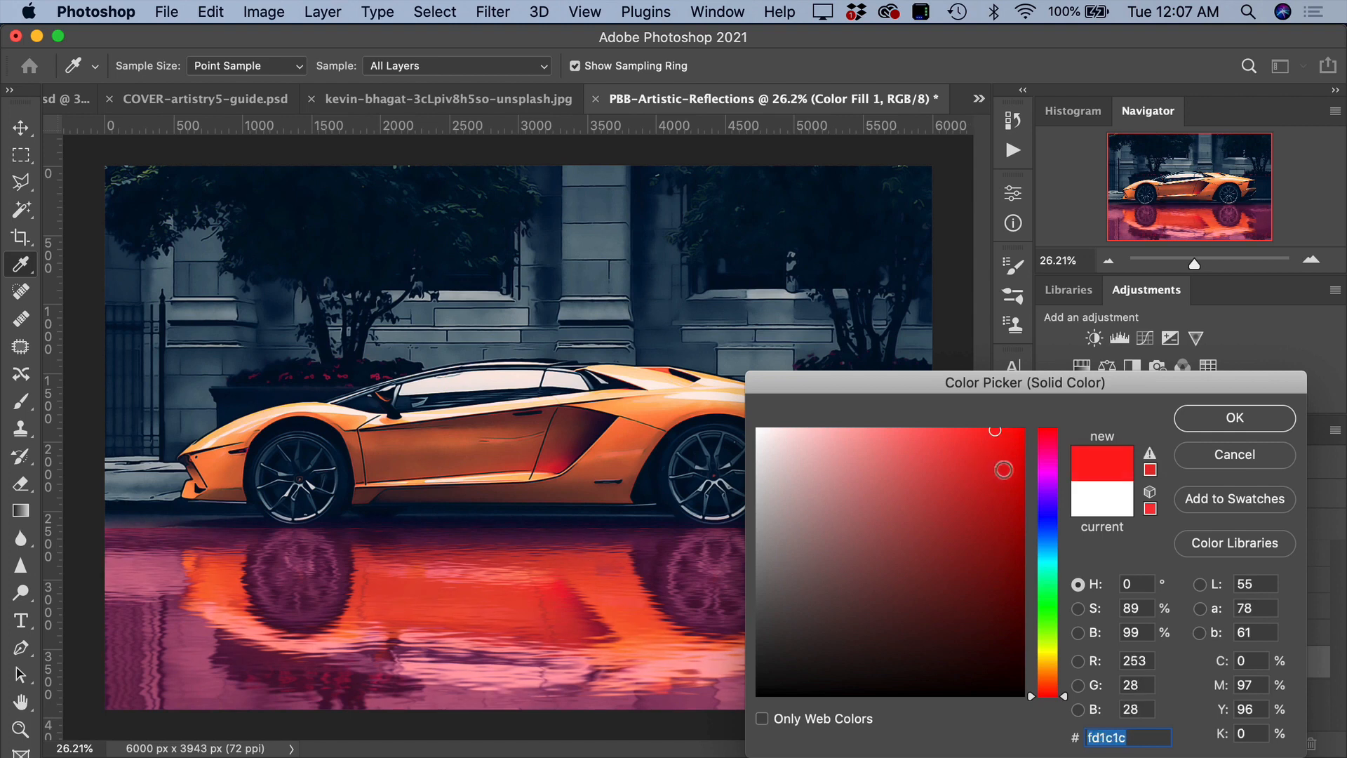
left_click(1048, 538)
left_click_drag(928, 547, 941, 487)
left_click(1049, 626)
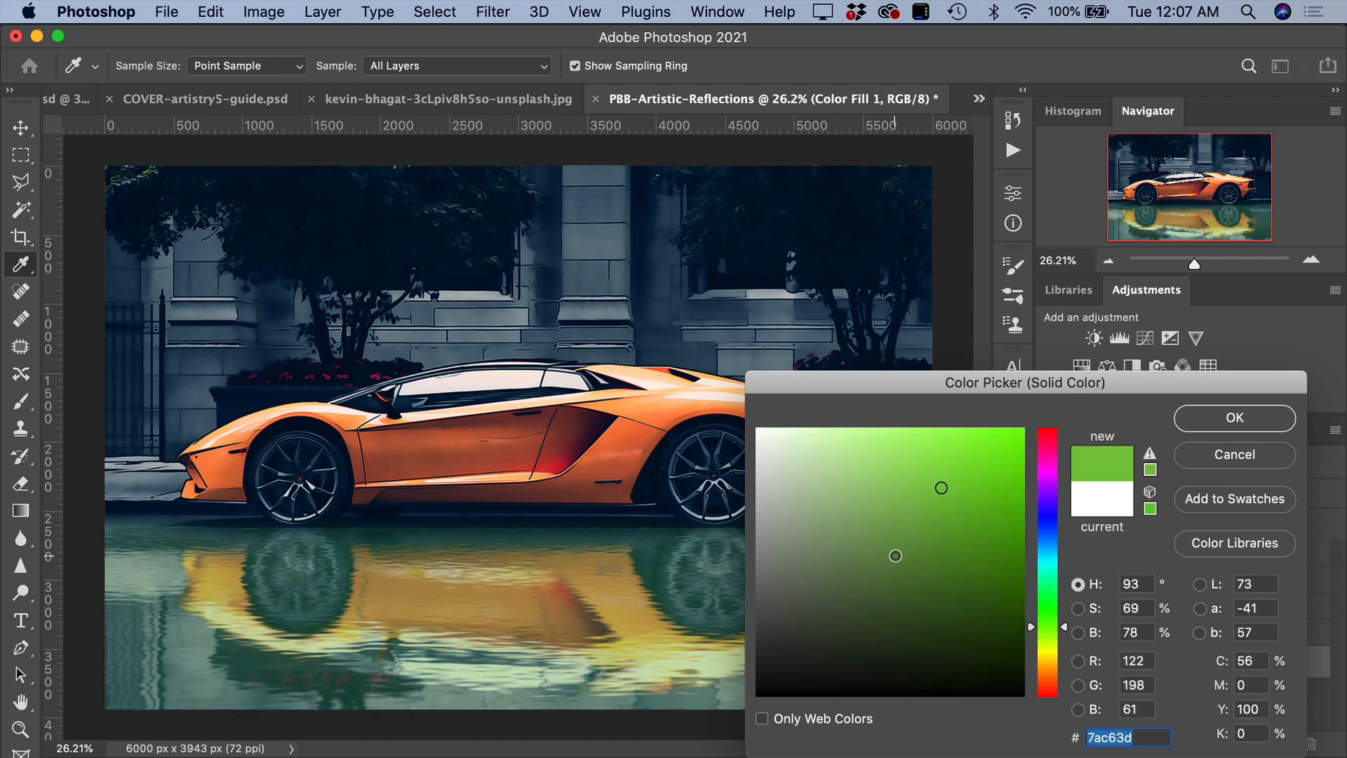
mouse_move(893, 556)
left_mouse_down()
mouse_move(916, 498)
mouse_move(912, 457)
mouse_move(684, 398)
left_mouse_up()
left_click(1289, 418)
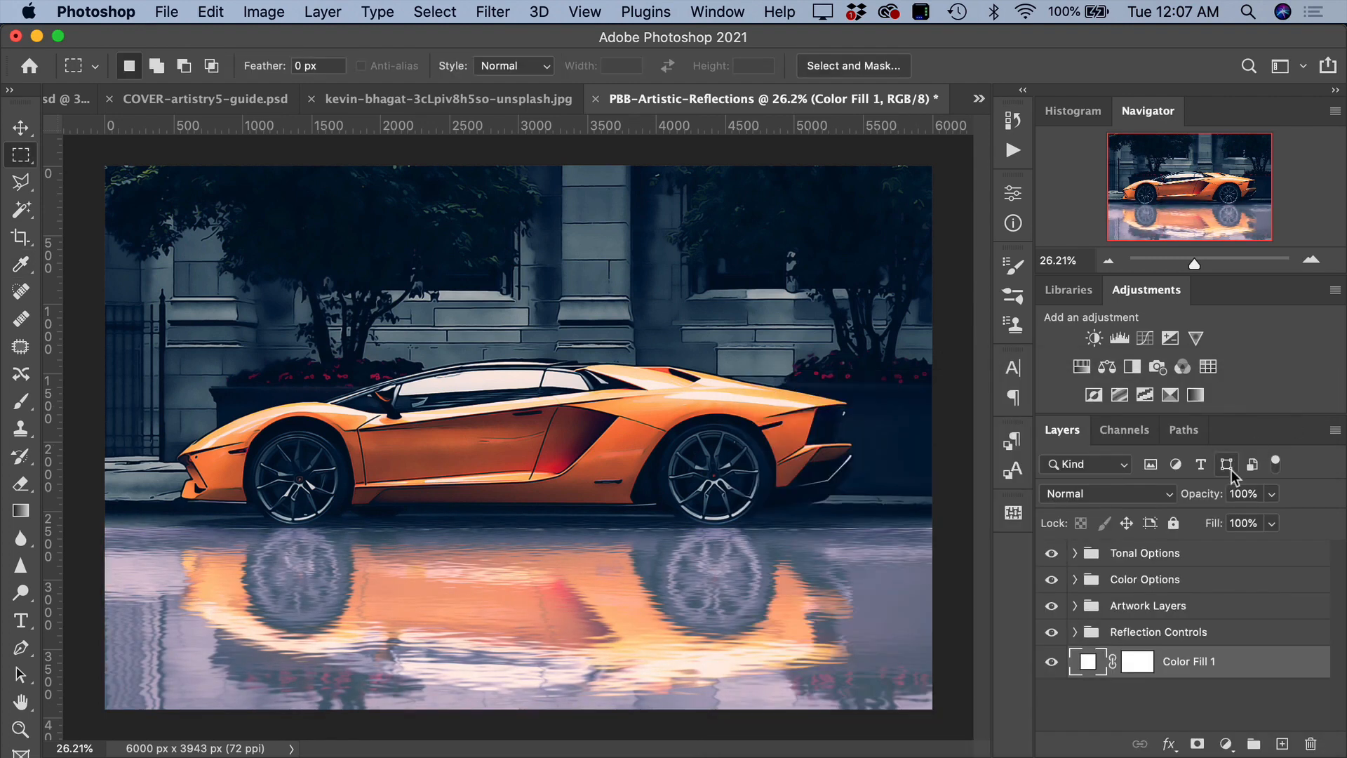
Step: Set the Reflection Controls group's opacity to 100%
left_click(1154, 633)
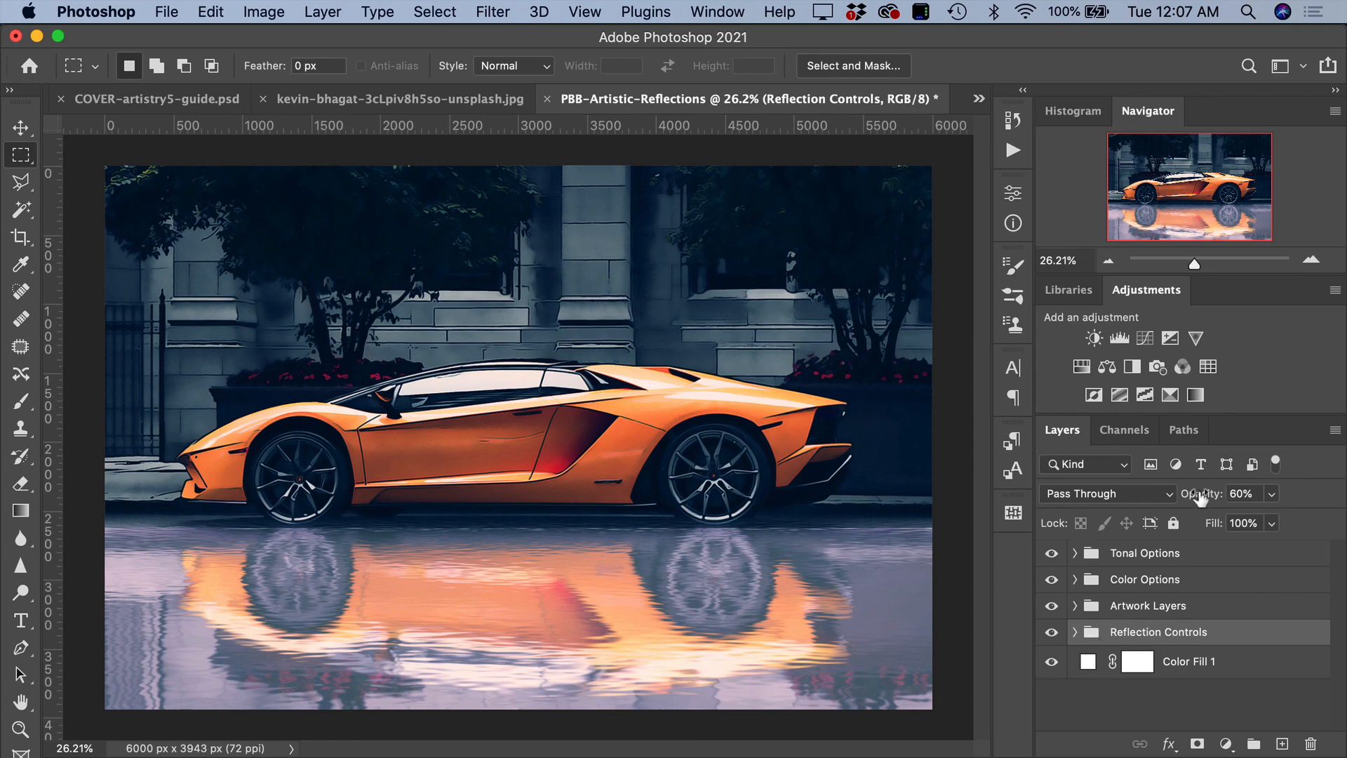
left_click_drag(1201, 498, 1246, 503)
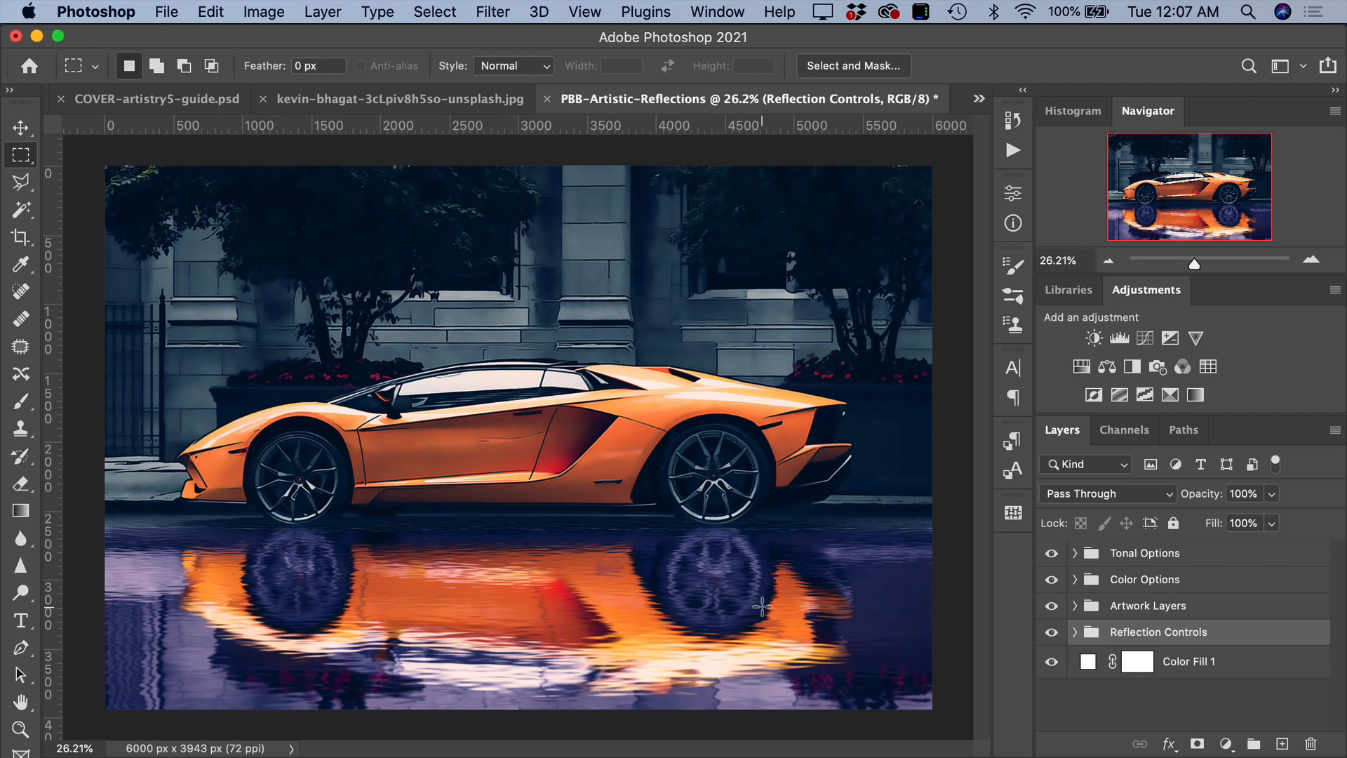